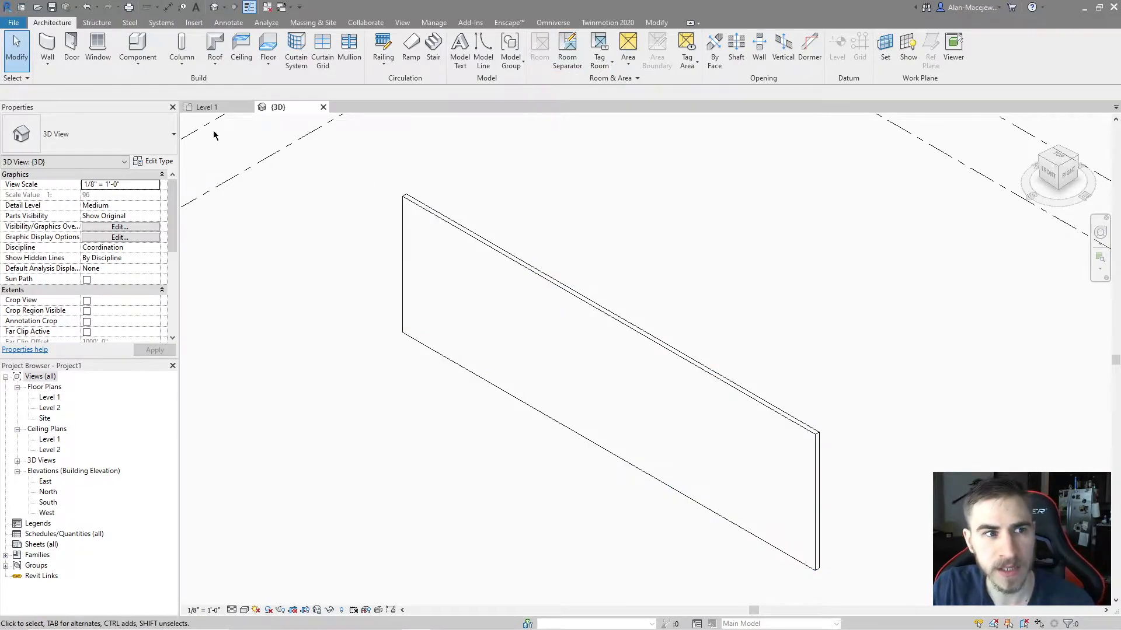
- Start a Cornice wall sweep, try vertical placement, and return the placement to horizontal
left_click(51, 69)
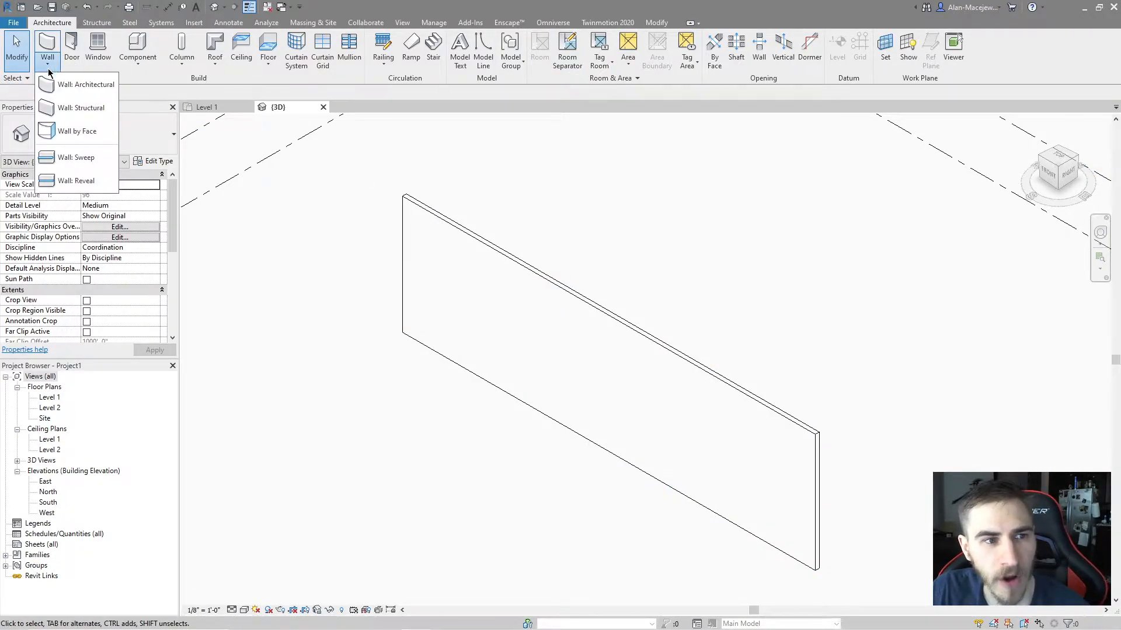
left_click(61, 157)
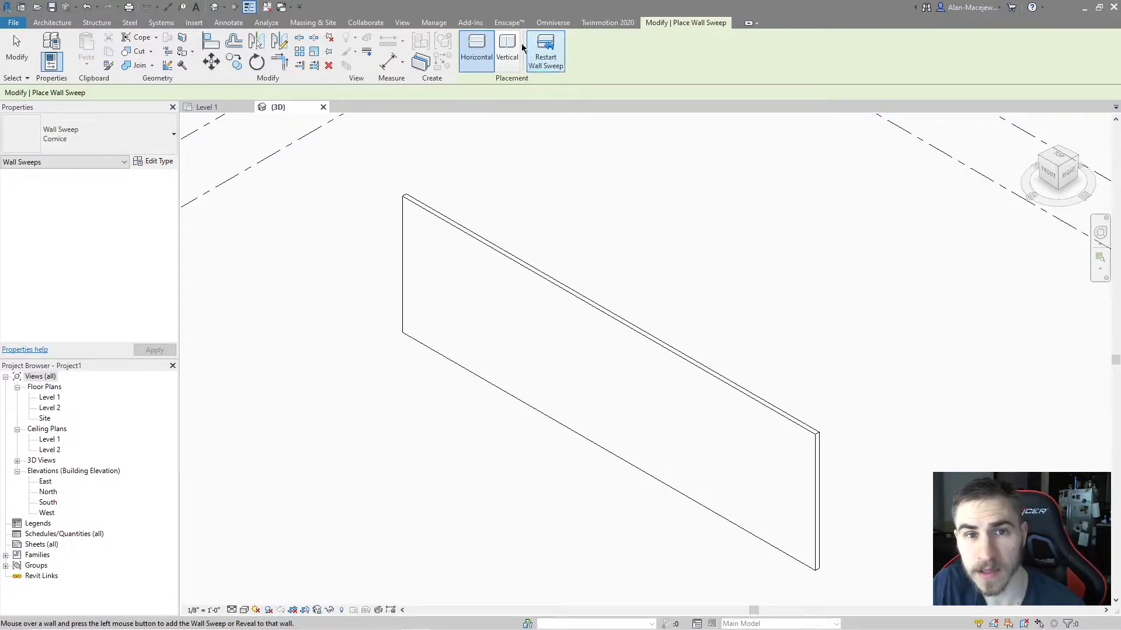
left_click(507, 50)
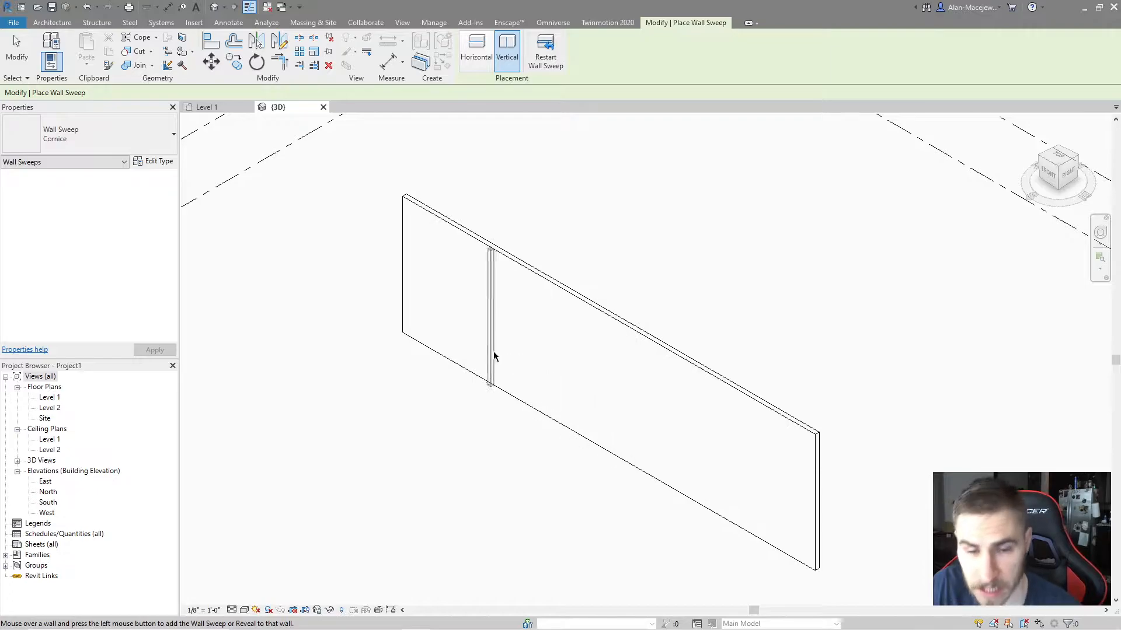
left_click(476, 47)
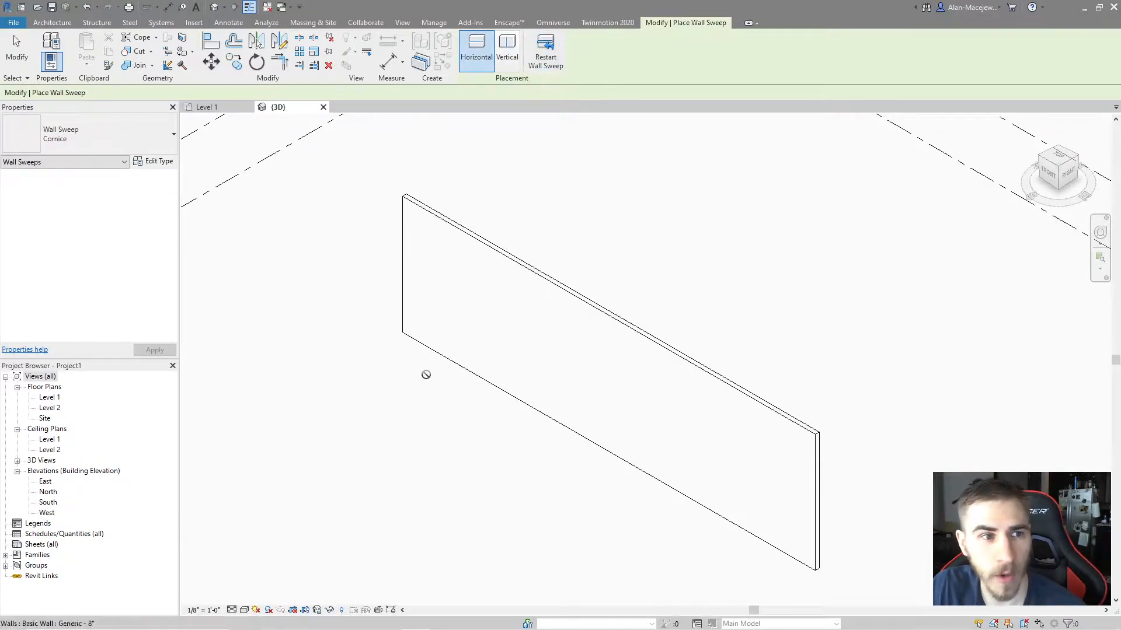
- Examine the Cornice sweep's type properties, including its profile, material and identity parameters, without changing them
left_click(131, 145)
left_click(121, 150)
left_click(131, 140)
left_click(130, 136)
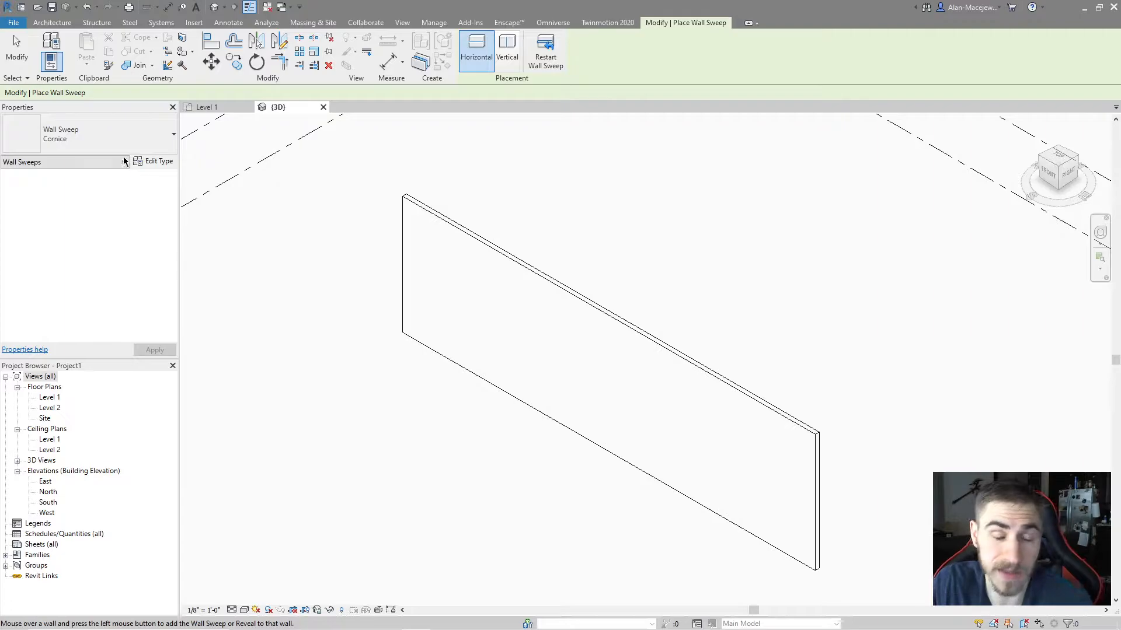
left_click(148, 162)
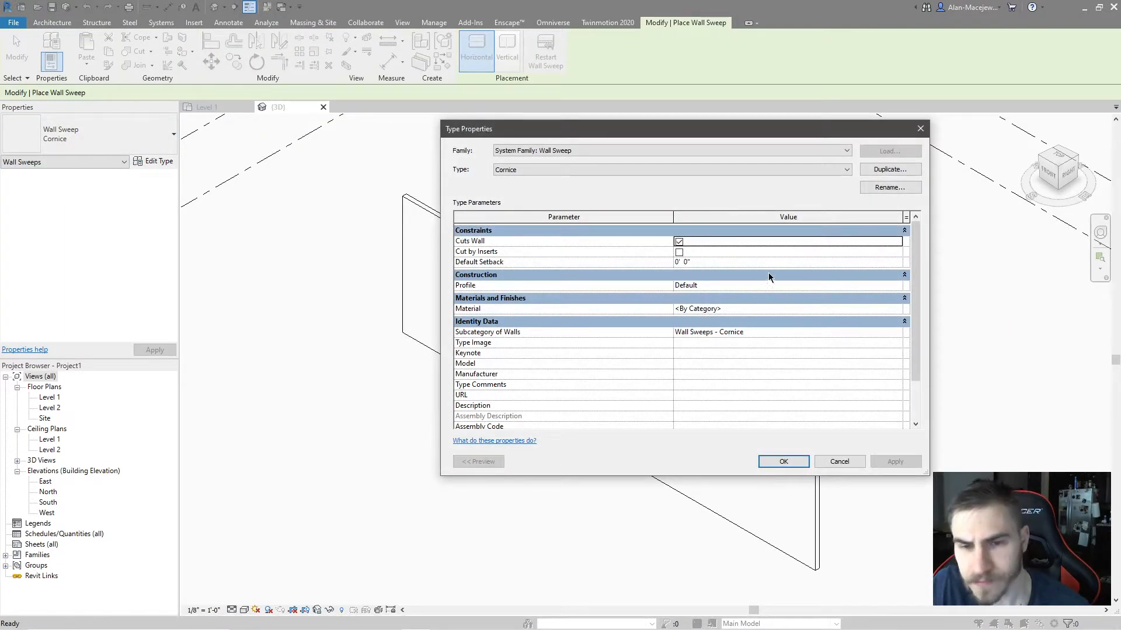
left_click_drag(624, 138, 507, 148)
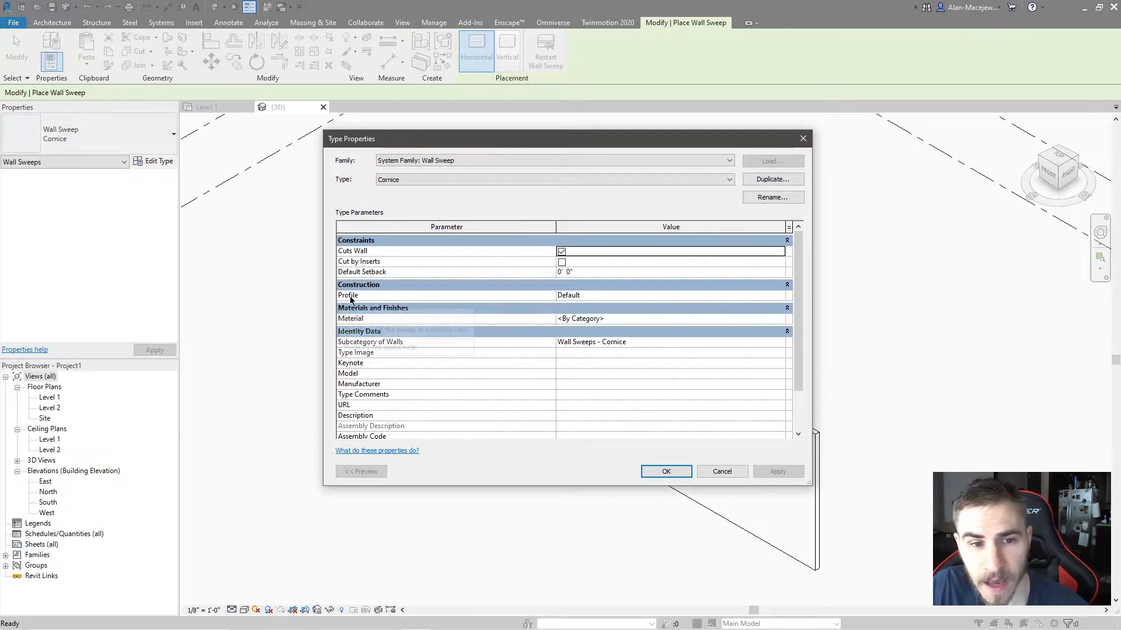
left_click(781, 299)
left_click(781, 296)
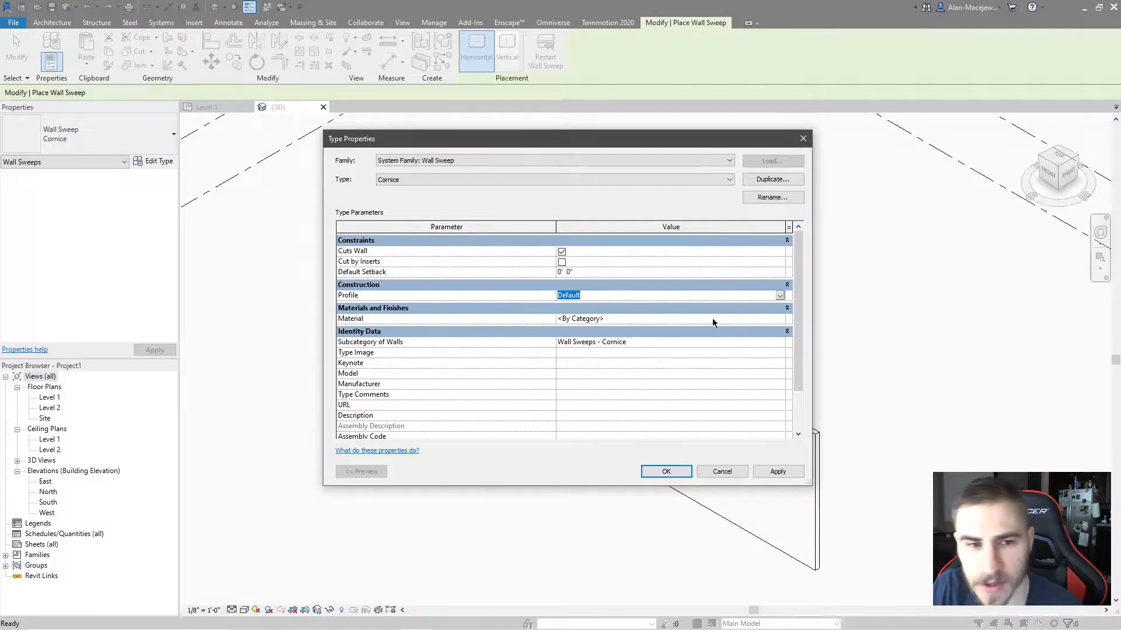
scroll(426, 383, "down", 2)
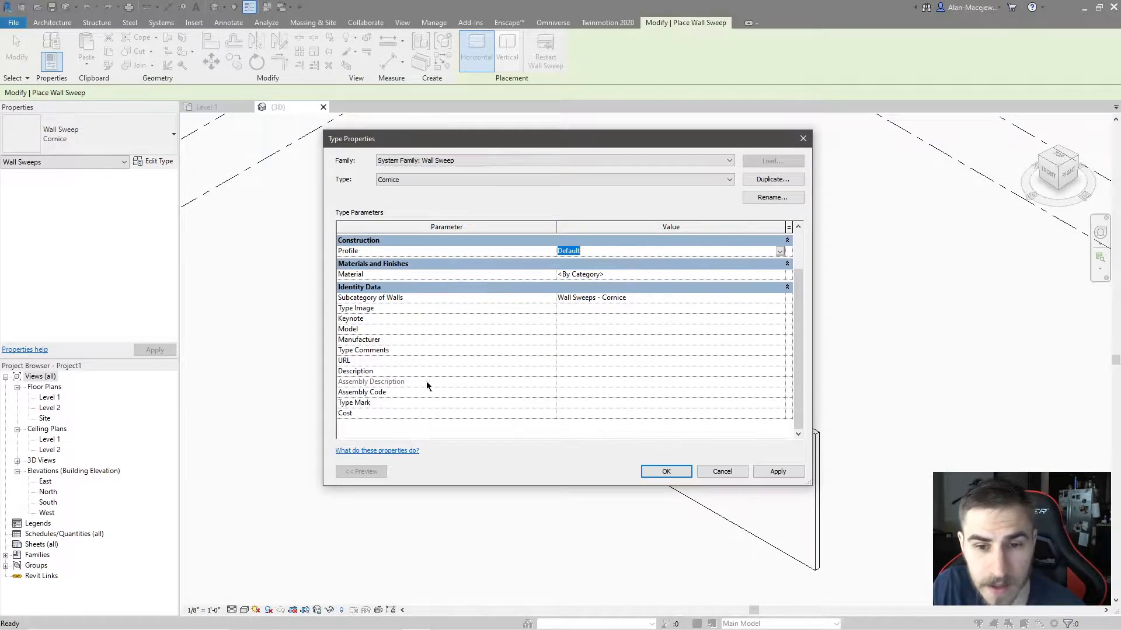
scroll(509, 333, "up", 2)
left_click(780, 296)
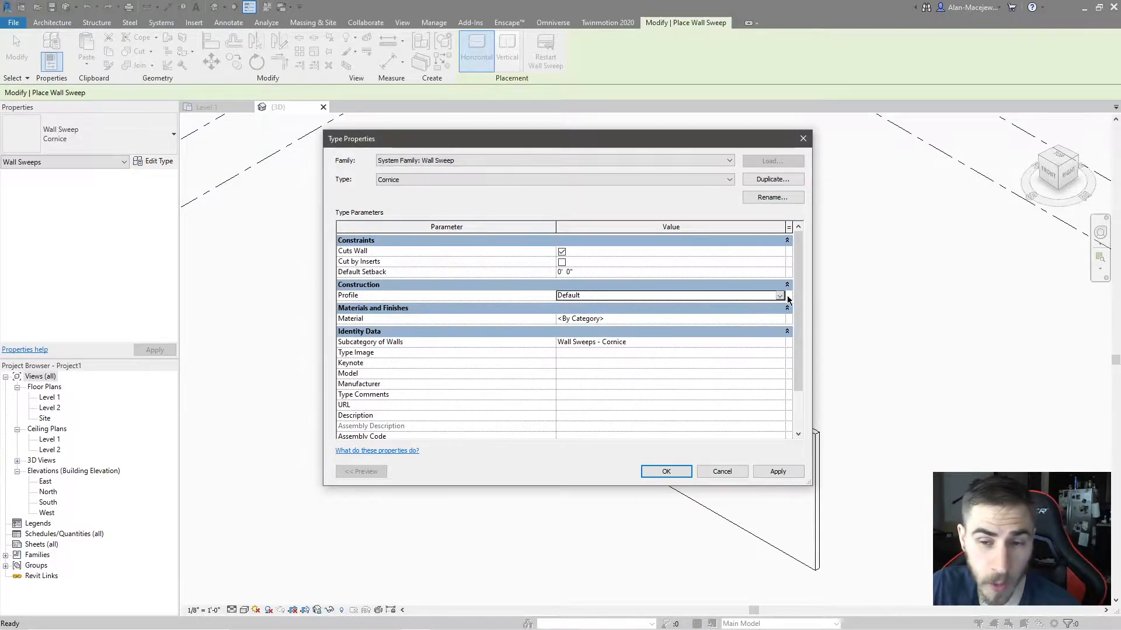
left_click(803, 138)
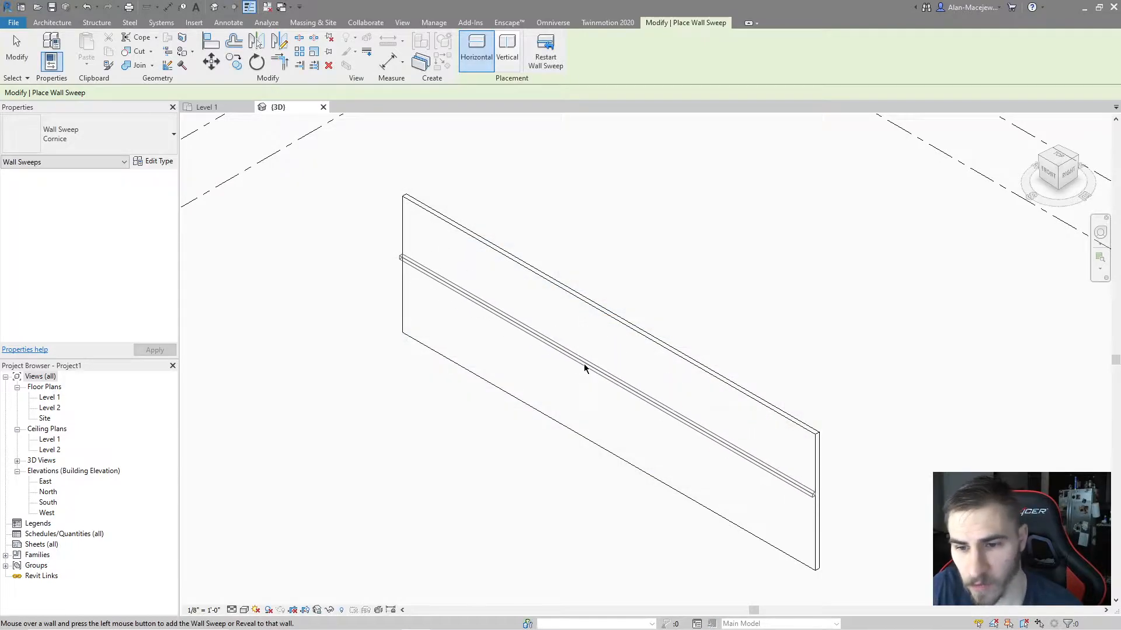
- Place a horizontal cornice sweep along the wall face about 11' above Level 1
left_click(584, 367)
key("Escape")
scroll(839, 481, "up", 3)
- Set the placed sweep's type profile to Wall Sweep-Brick Soldier Course : 2 Bricks and apply it
left_click(795, 453)
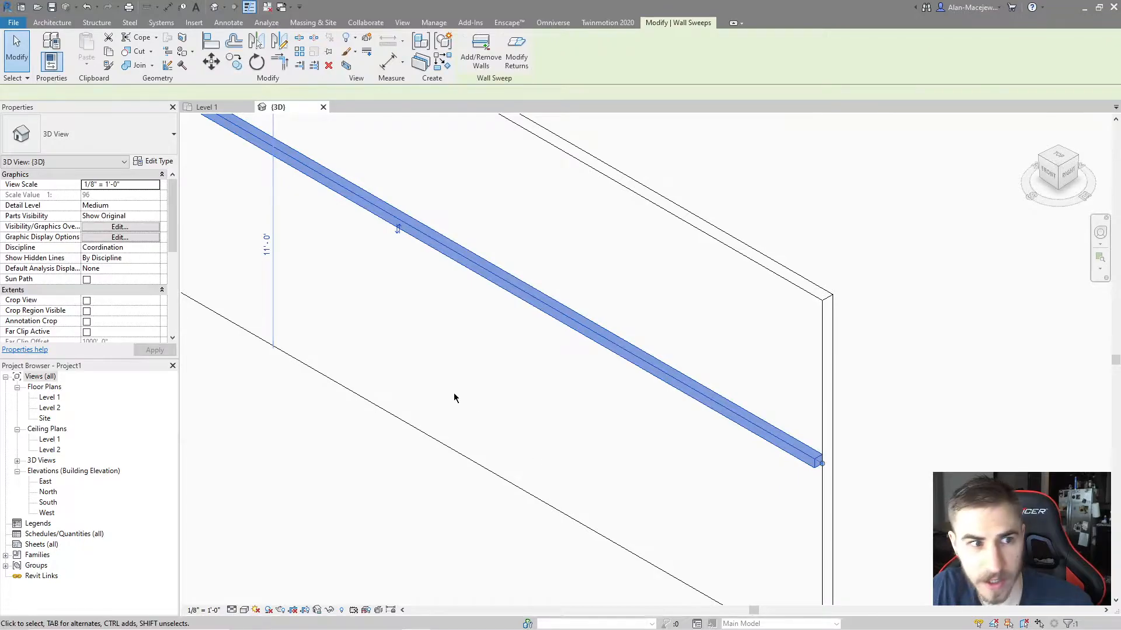
left_click(155, 163)
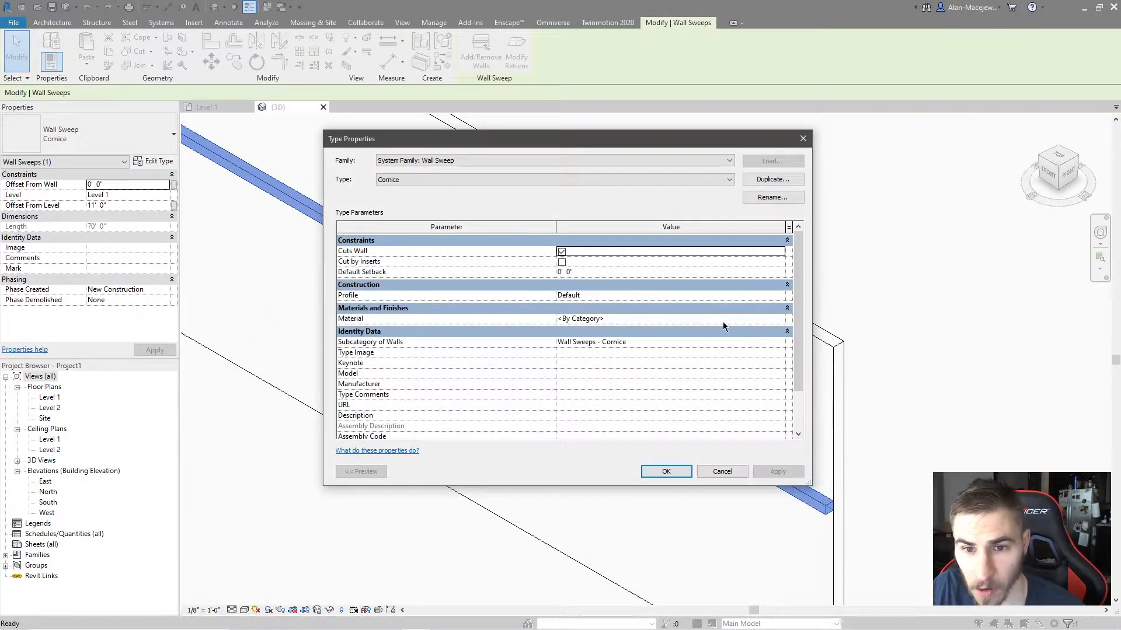
left_click(781, 296)
left_click(781, 296)
left_click(780, 295)
left_click_drag(618, 140, 401, 153)
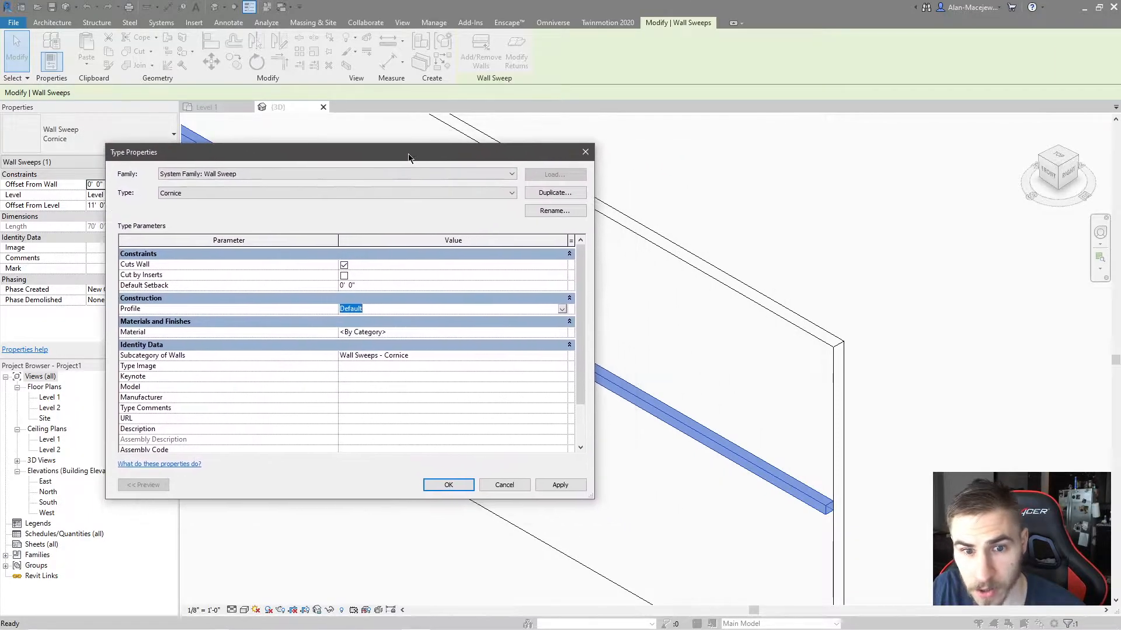
left_click(562, 309)
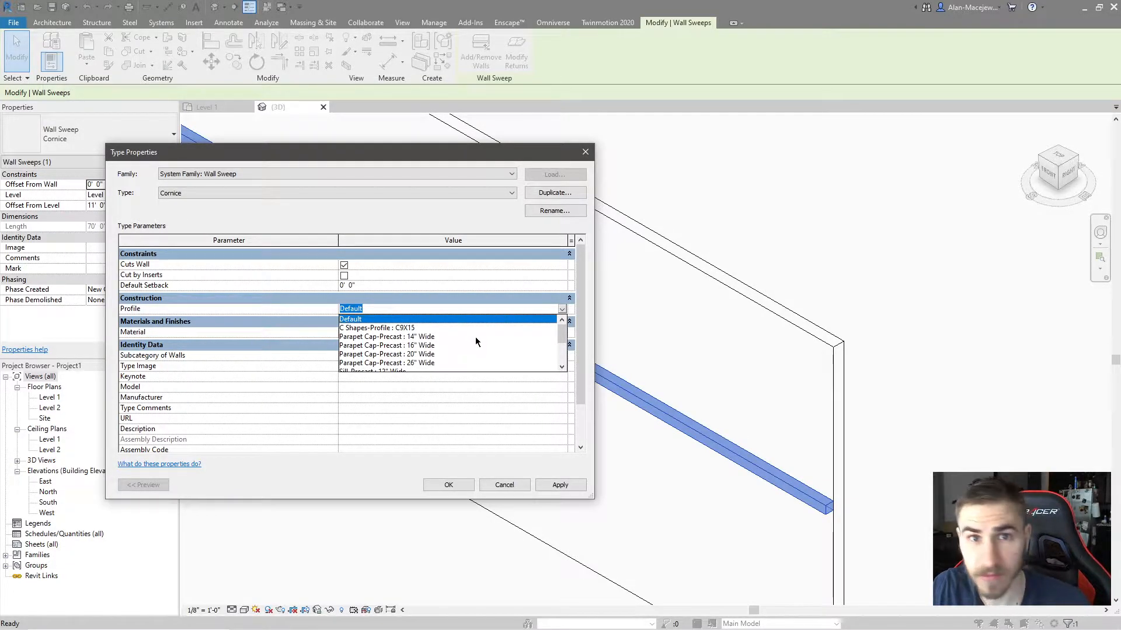
scroll(444, 365, "down", 3)
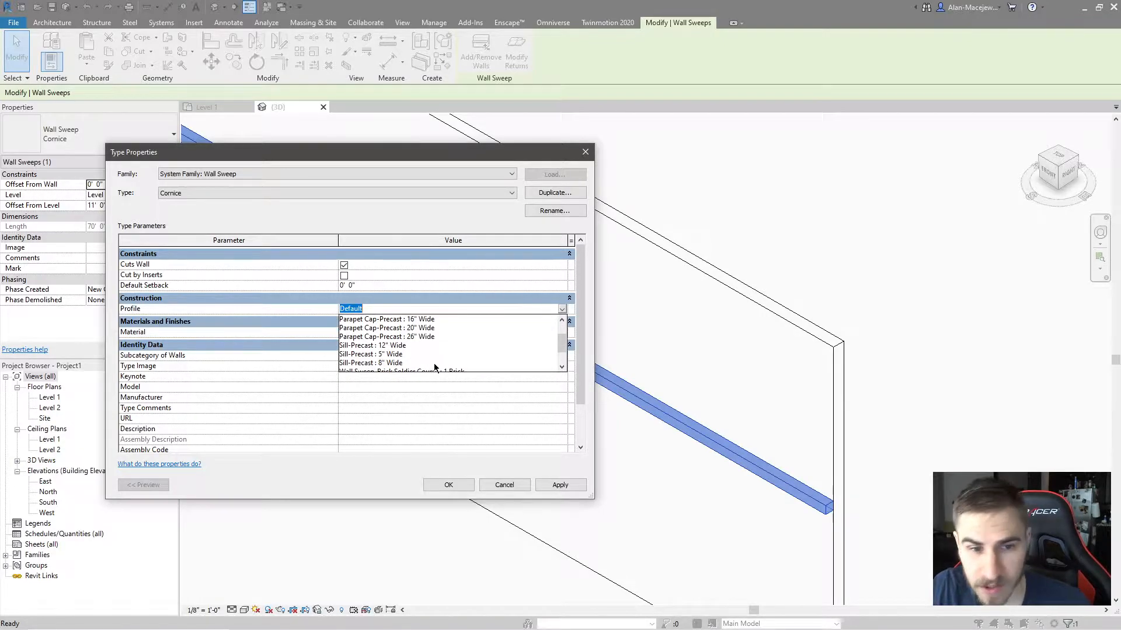
scroll(436, 337, "down", 1)
scroll(437, 336, "up", 2)
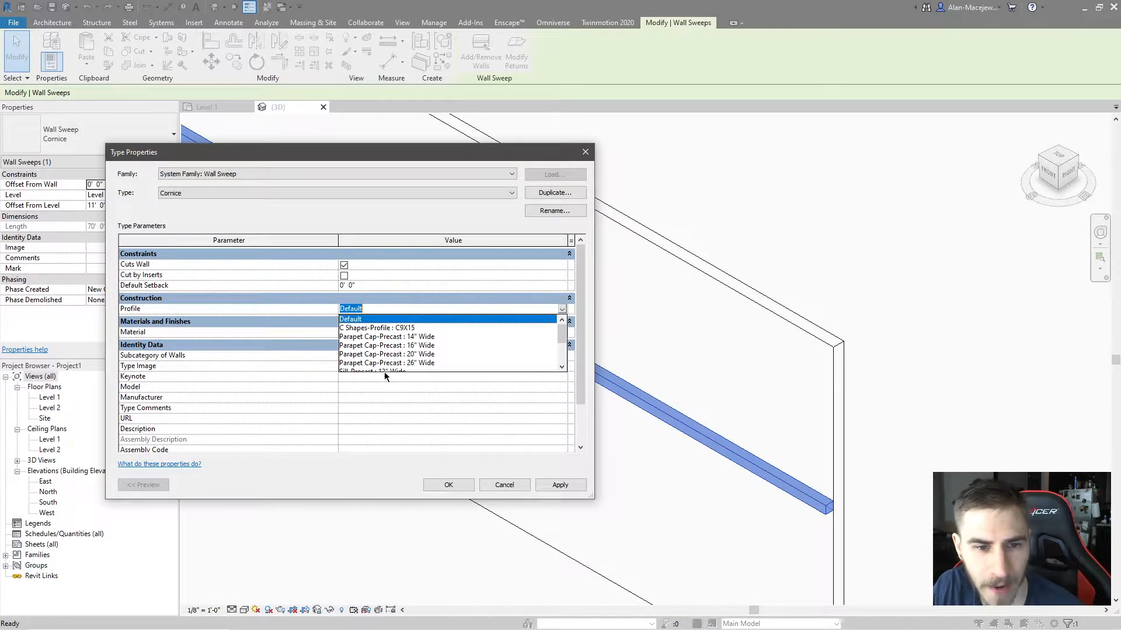
scroll(439, 347, "down", 2)
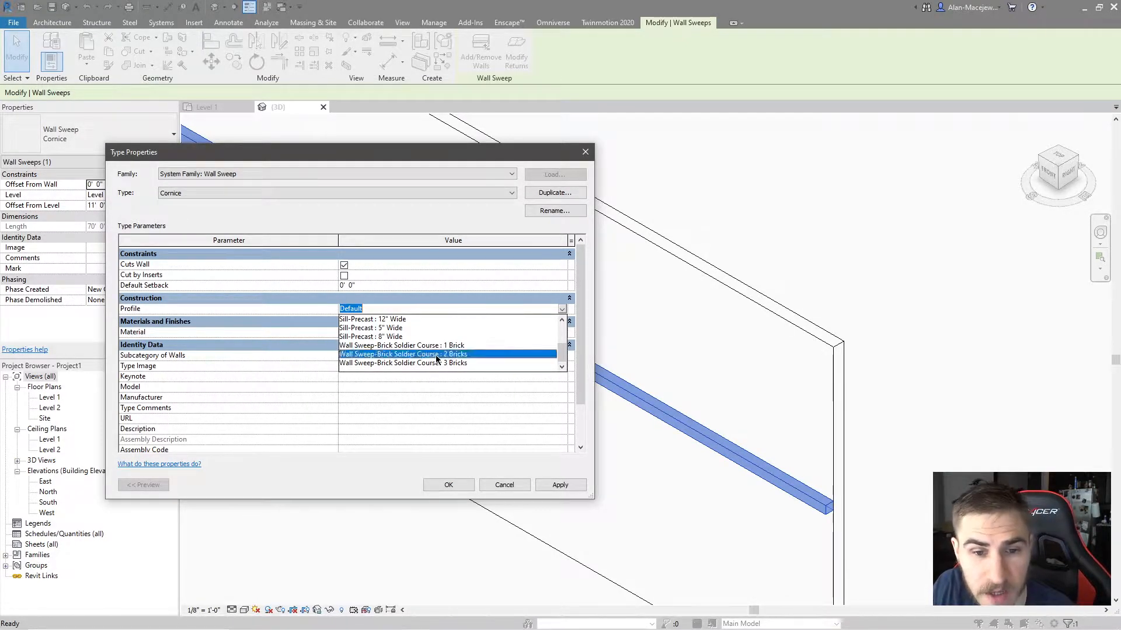
left_click(408, 354)
left_click(575, 484)
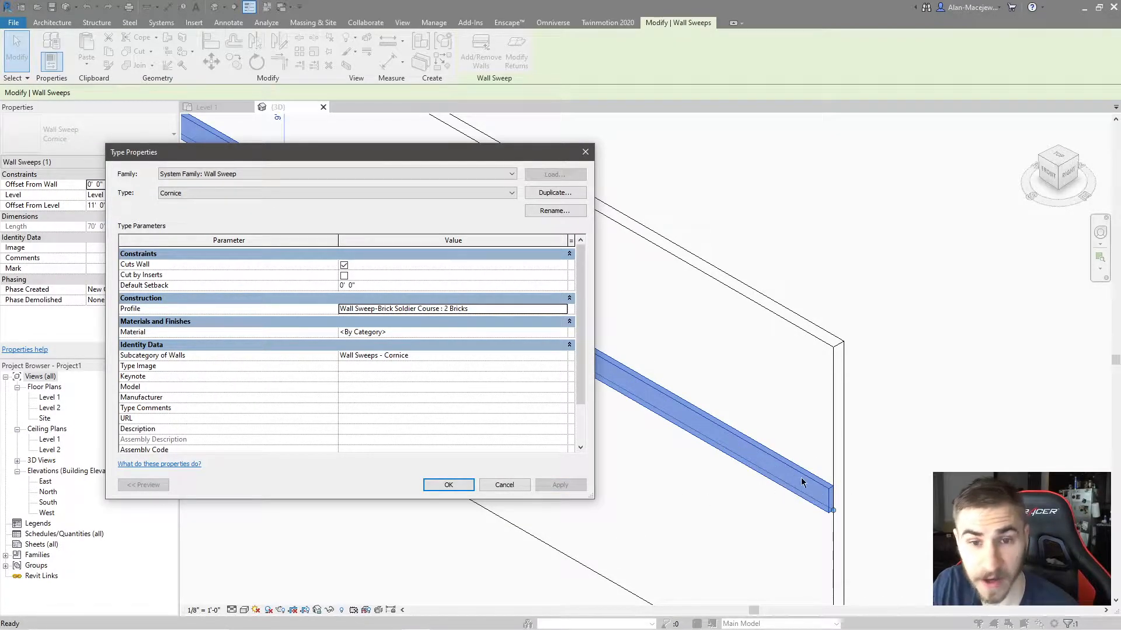
- Change the sweep's type profile to Parapet Cap-Precast : 16" Wide and apply it
left_click(565, 309)
scroll(436, 348, "up", 3)
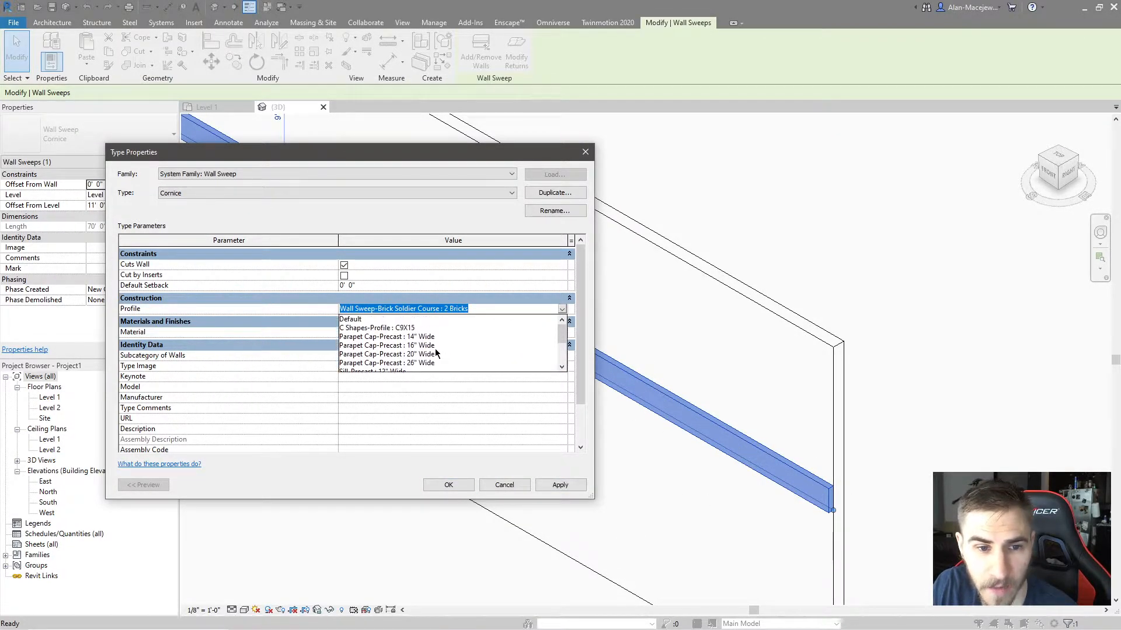
left_click(406, 348)
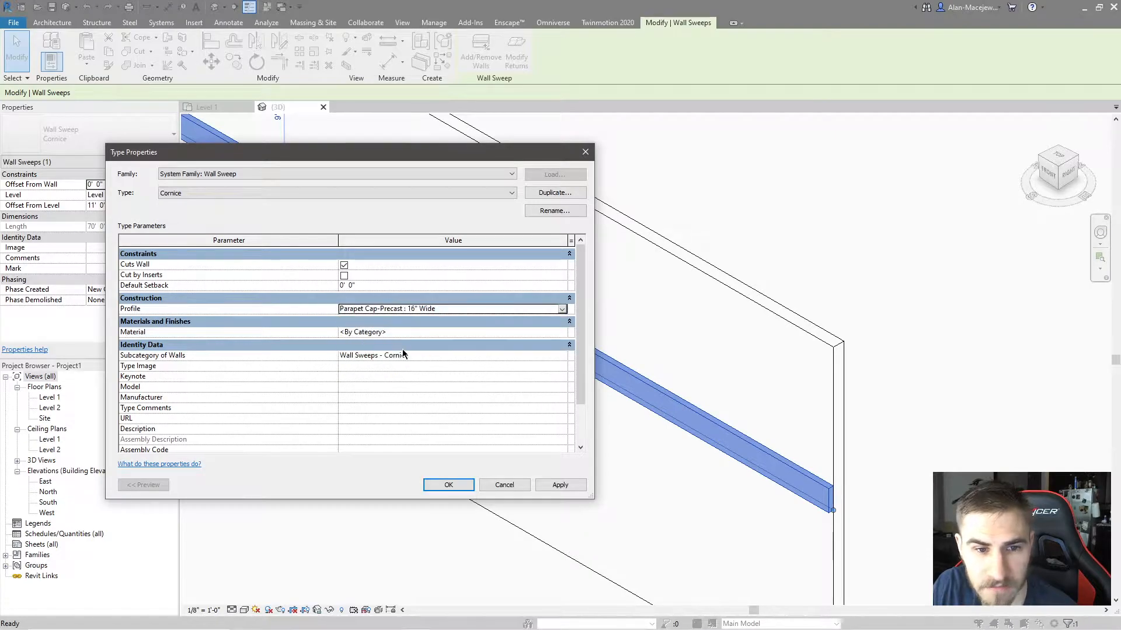
left_click(561, 485)
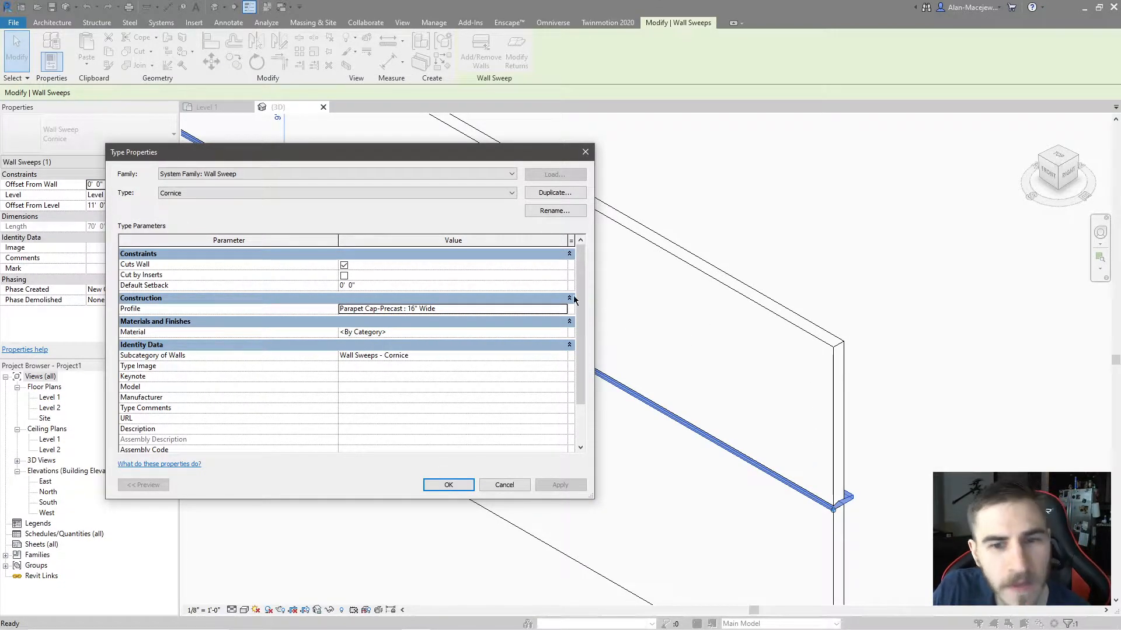
- Review the other available sweep profiles, and delete the cornice sweep from the wall
left_click(562, 309)
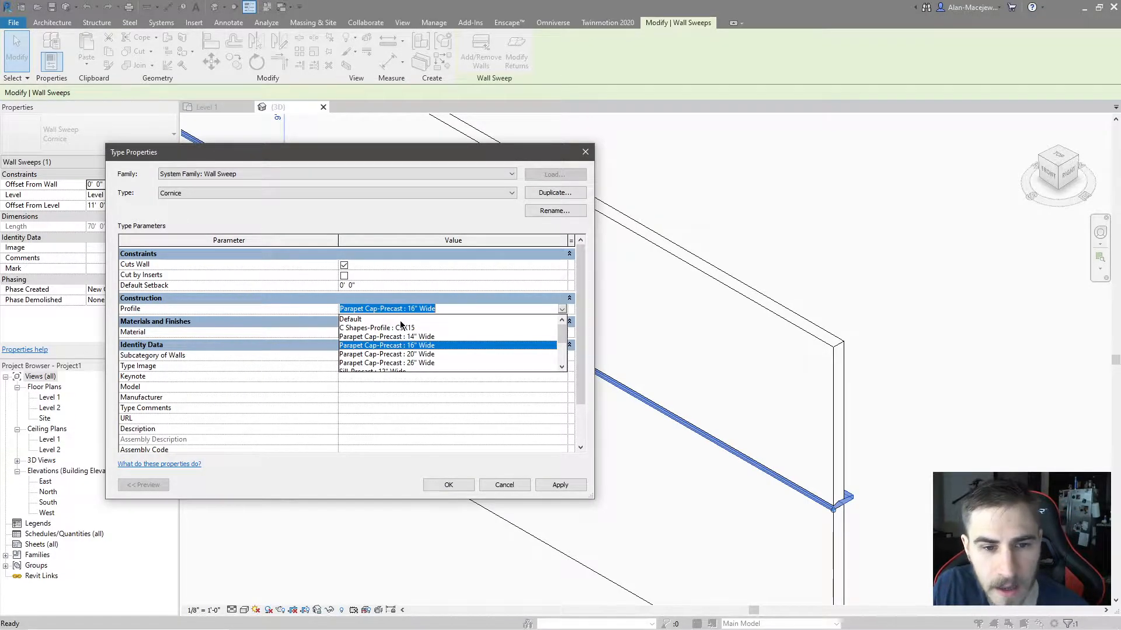
scroll(421, 309, "down", 1)
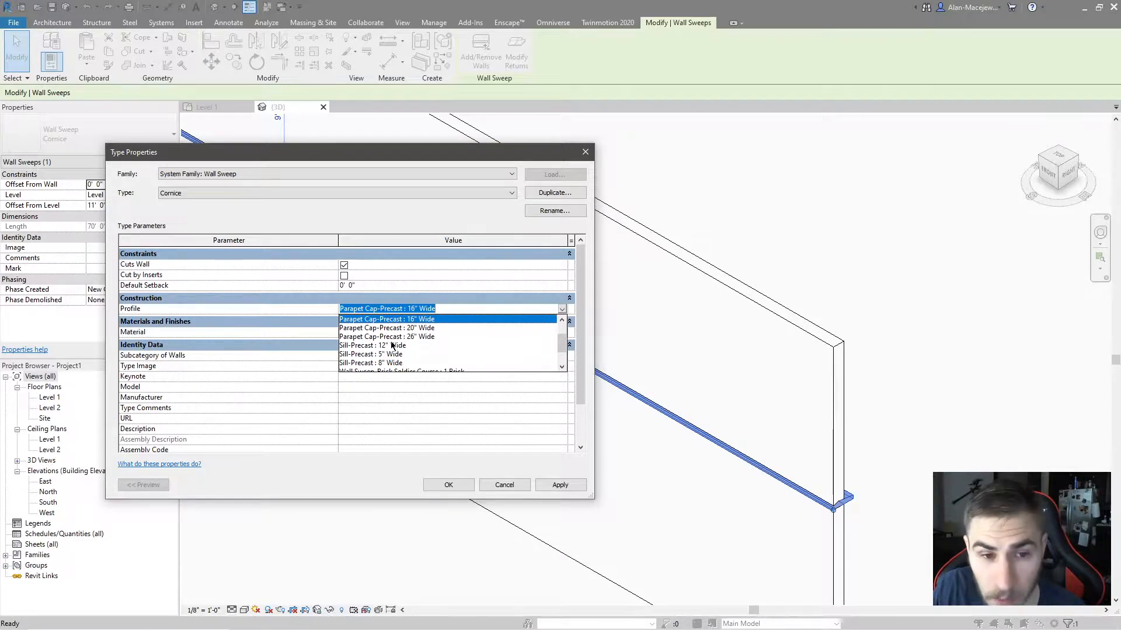
scroll(393, 345, "up", 1)
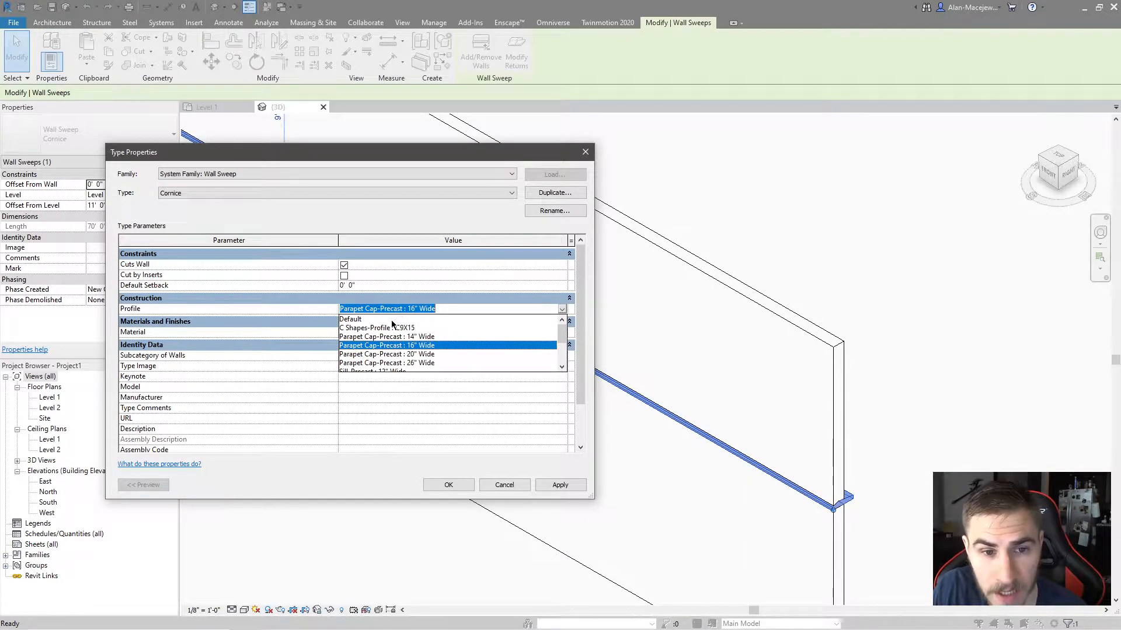
left_click(392, 320)
left_click(447, 485)
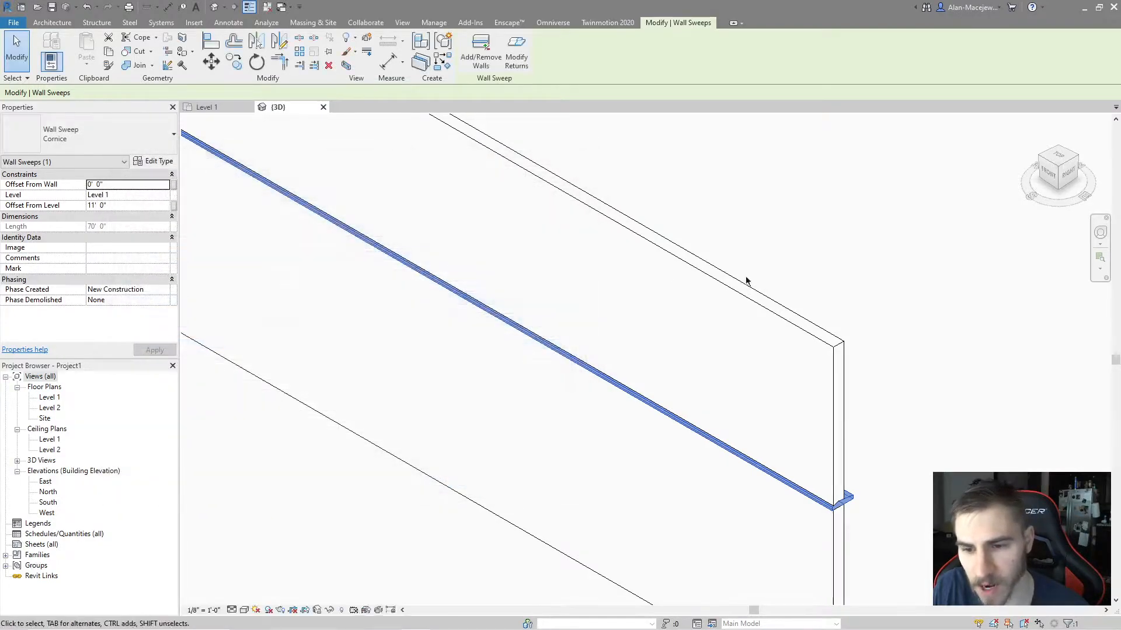
key("Delete")
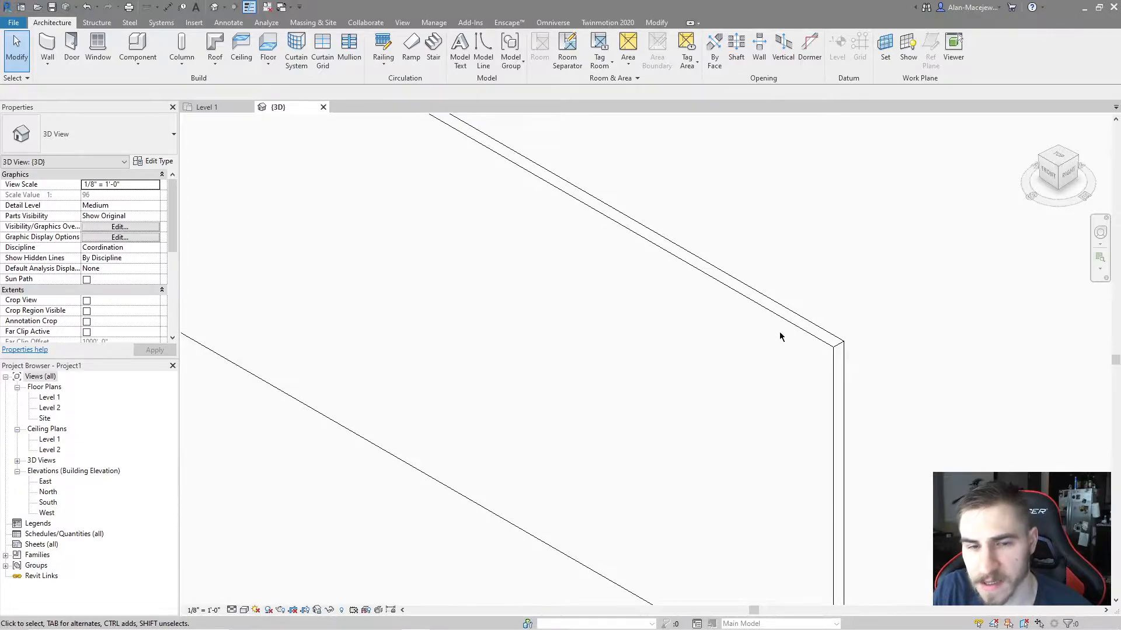
- Start a new family and browse the English_I template folder for the profile templates
scroll(601, 367, "down", 3)
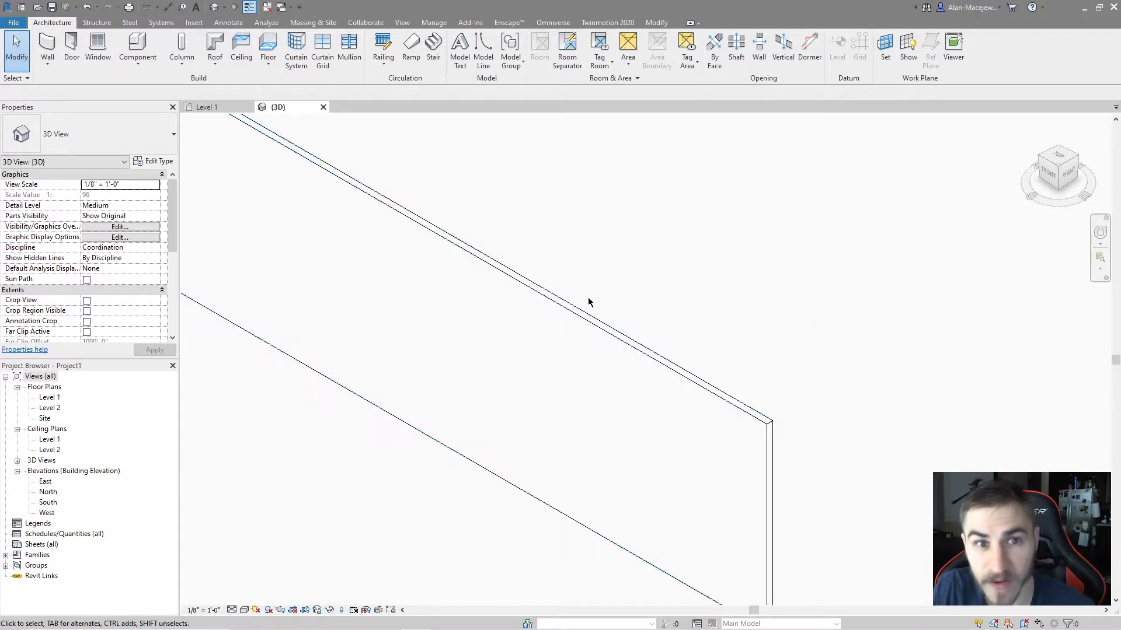
left_click(14, 22)
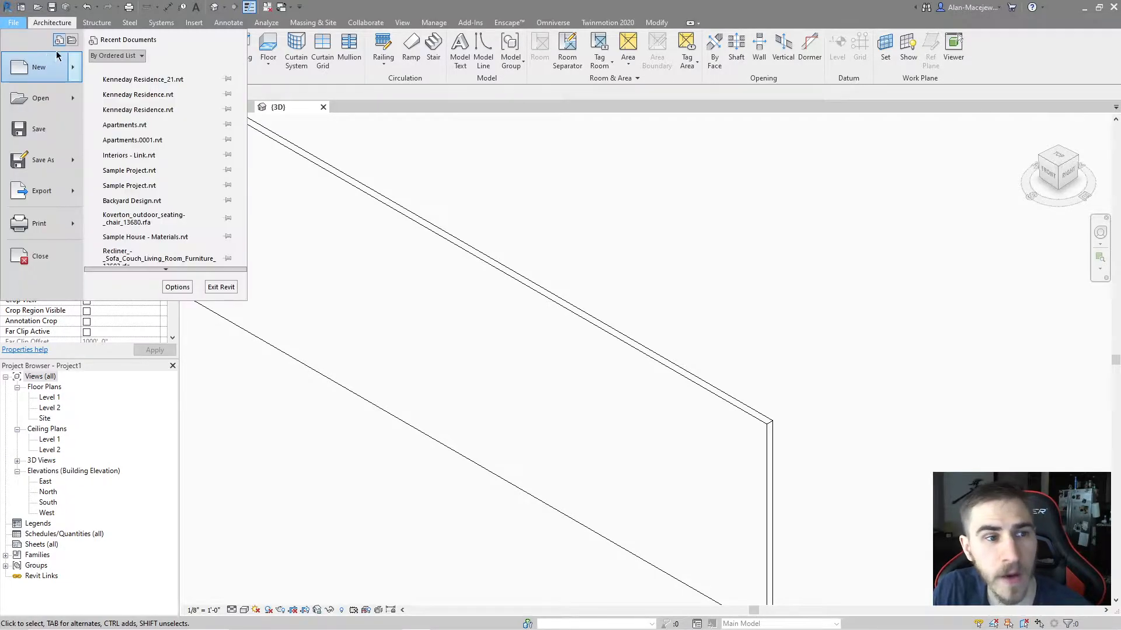
mouse_move(47, 67)
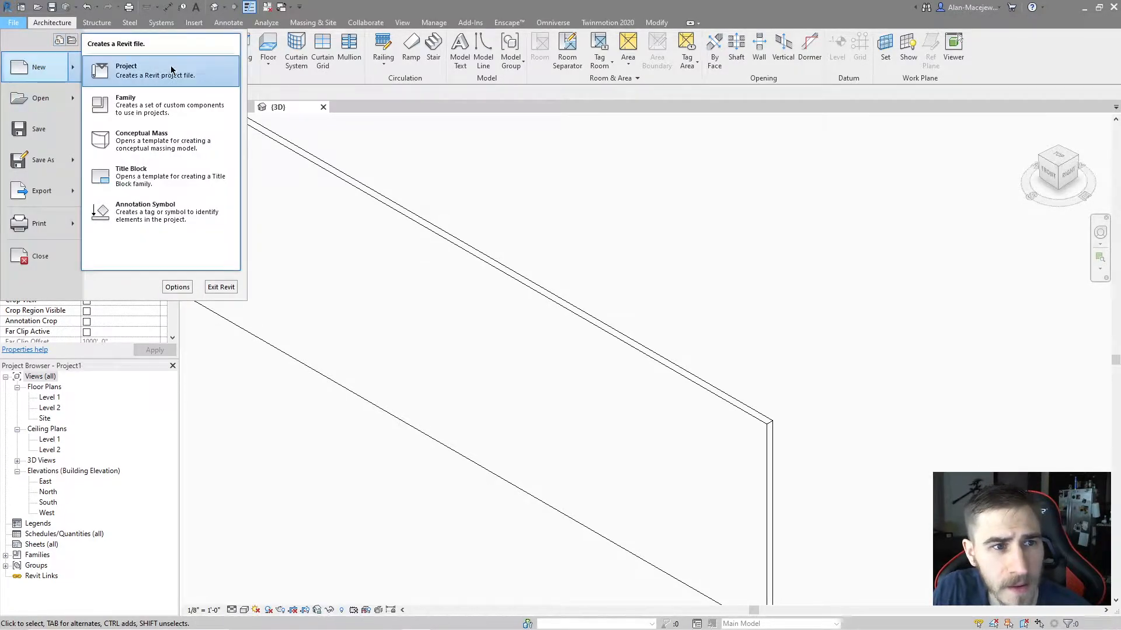
left_click(165, 108)
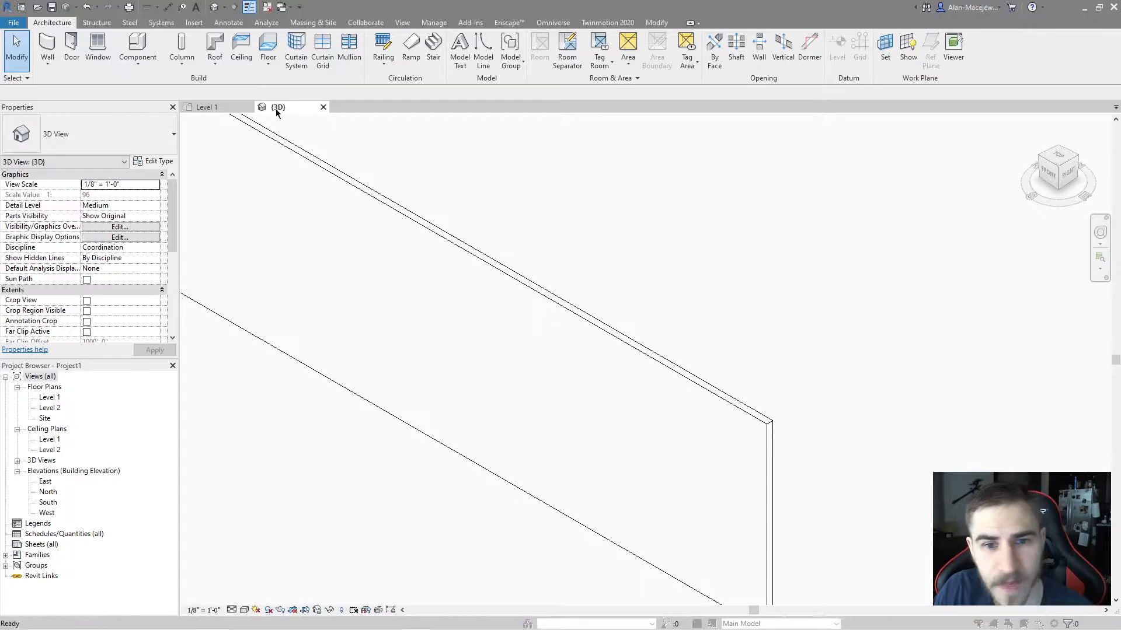
left_click_drag(931, 286, 663, 179)
scroll(607, 307, "down", 13)
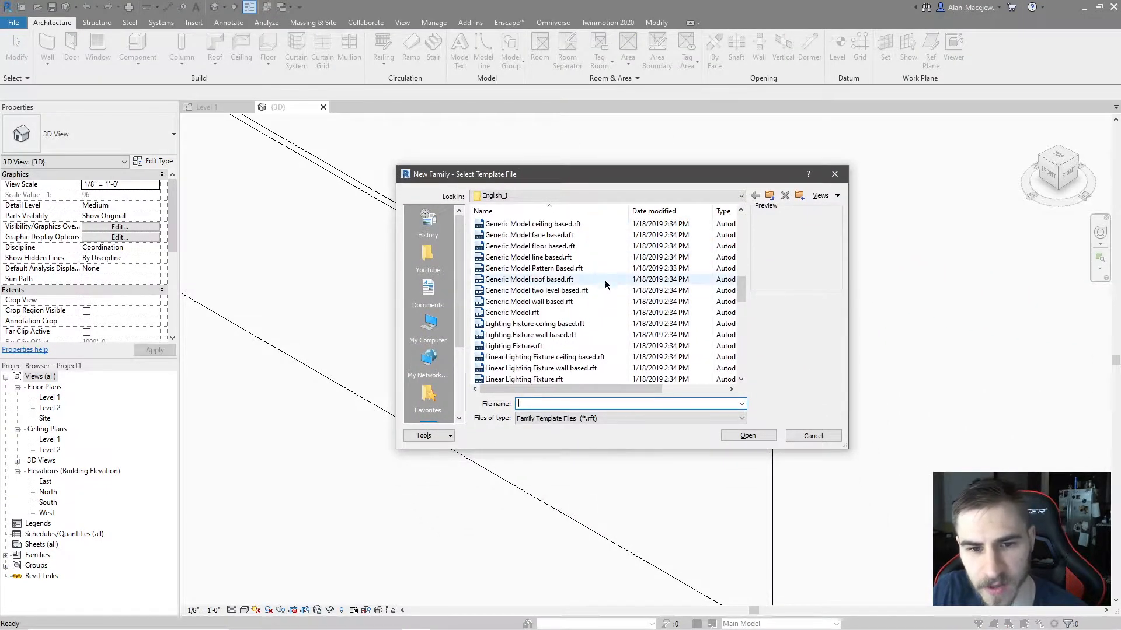
scroll(603, 280, "down", 1)
scroll(584, 266, "up", 1)
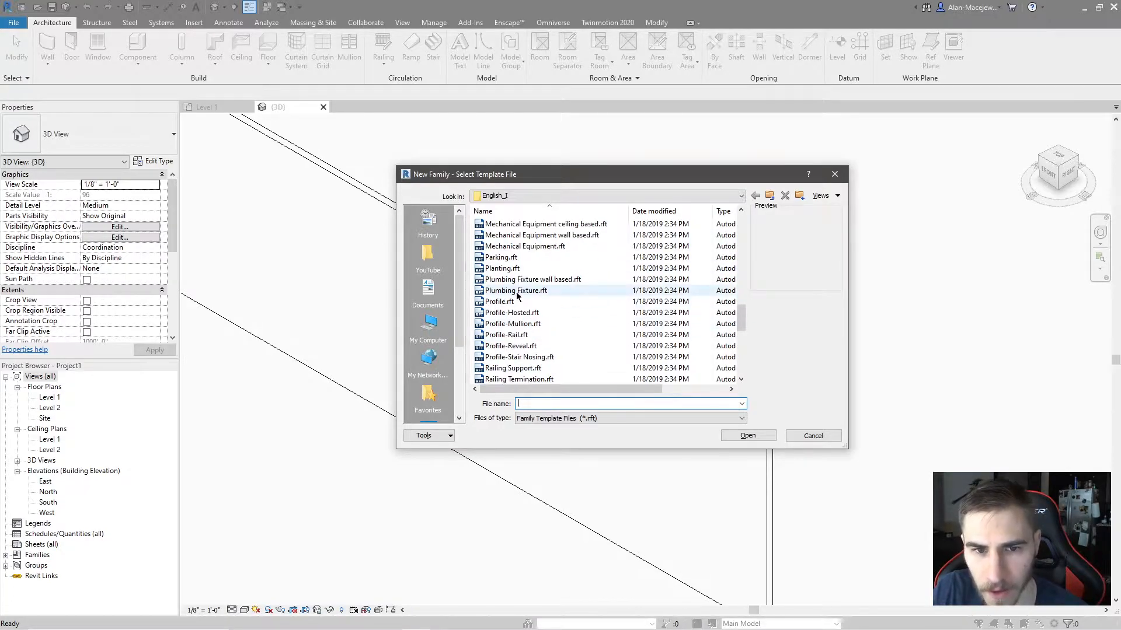
- Compare the Profile.rft template with the hosted version, and create the family from Profile-Hosted.rft
left_click(619, 301)
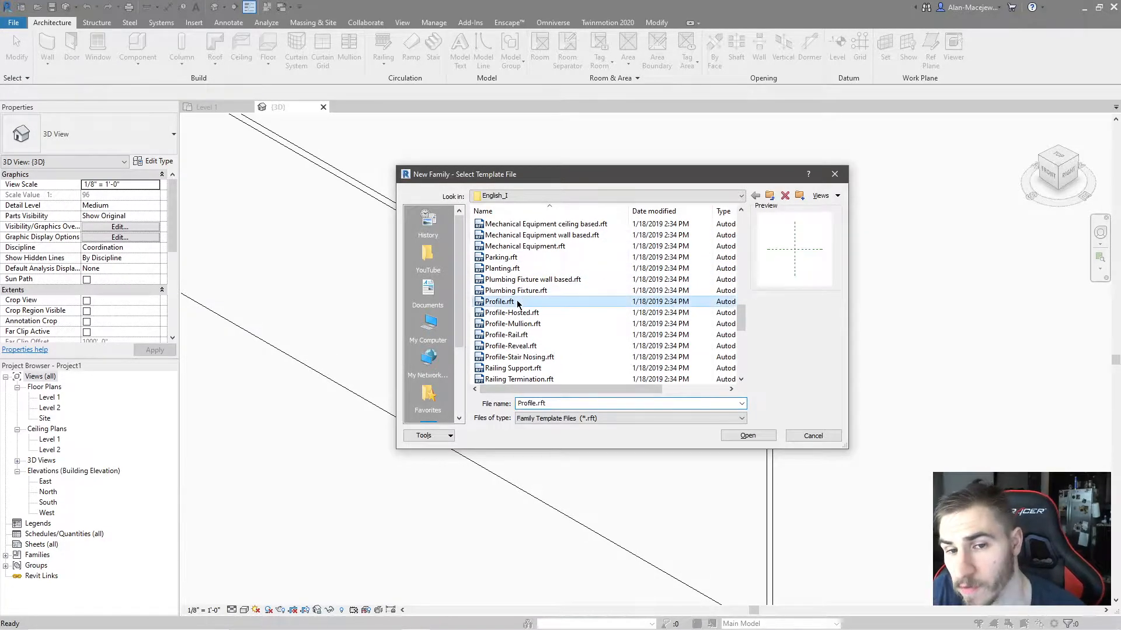
scroll(427, 304, "down", 1)
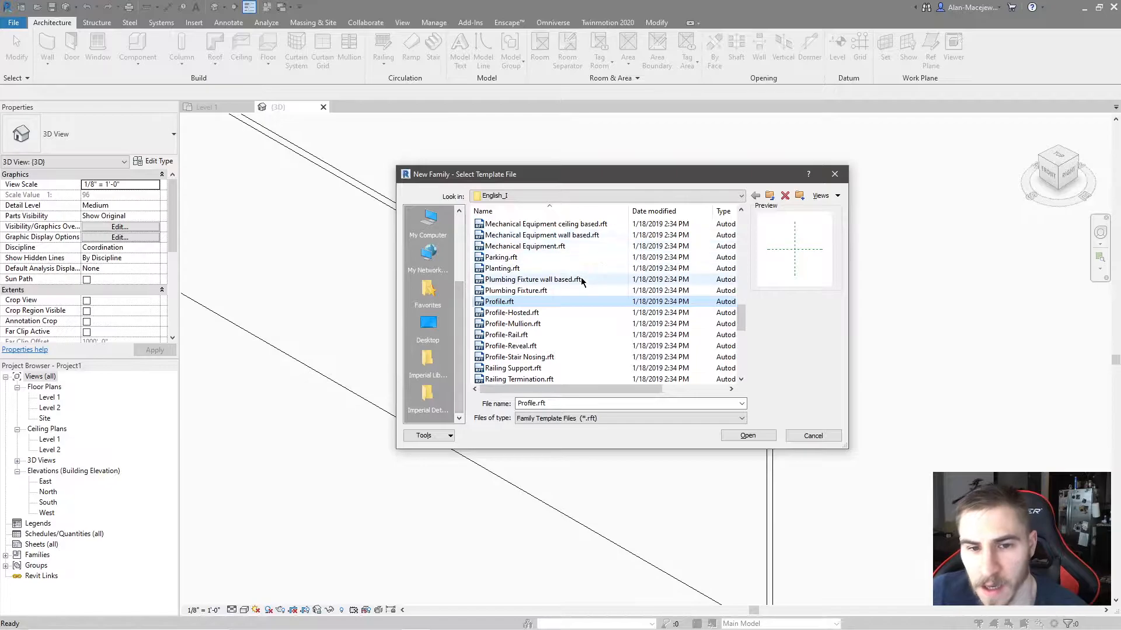
scroll(563, 288, "down", 1)
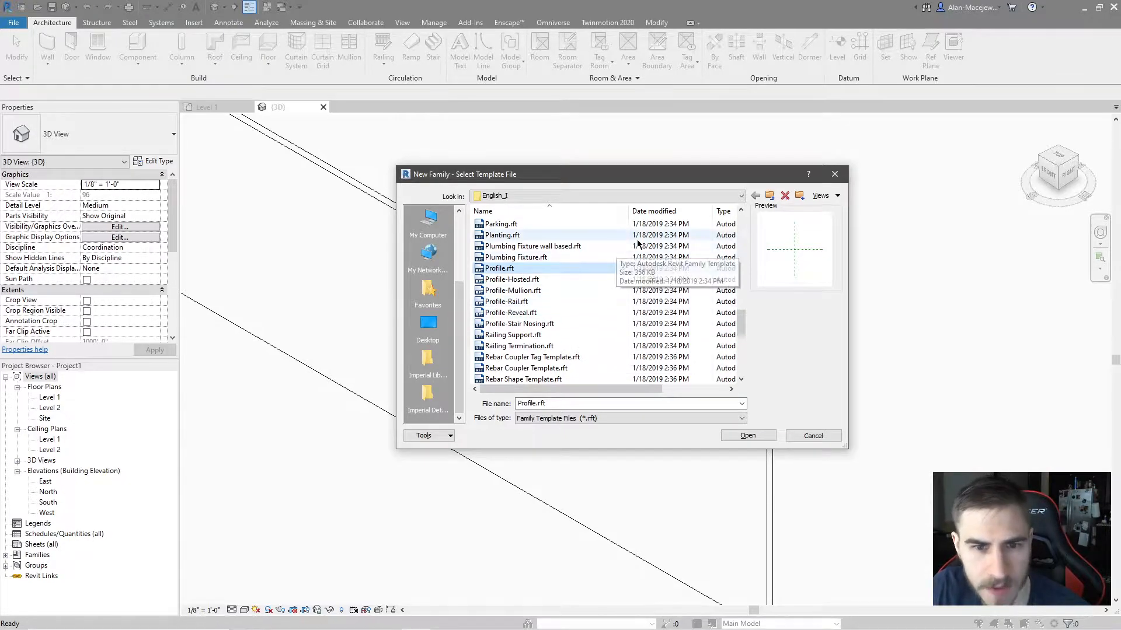
left_click(551, 280)
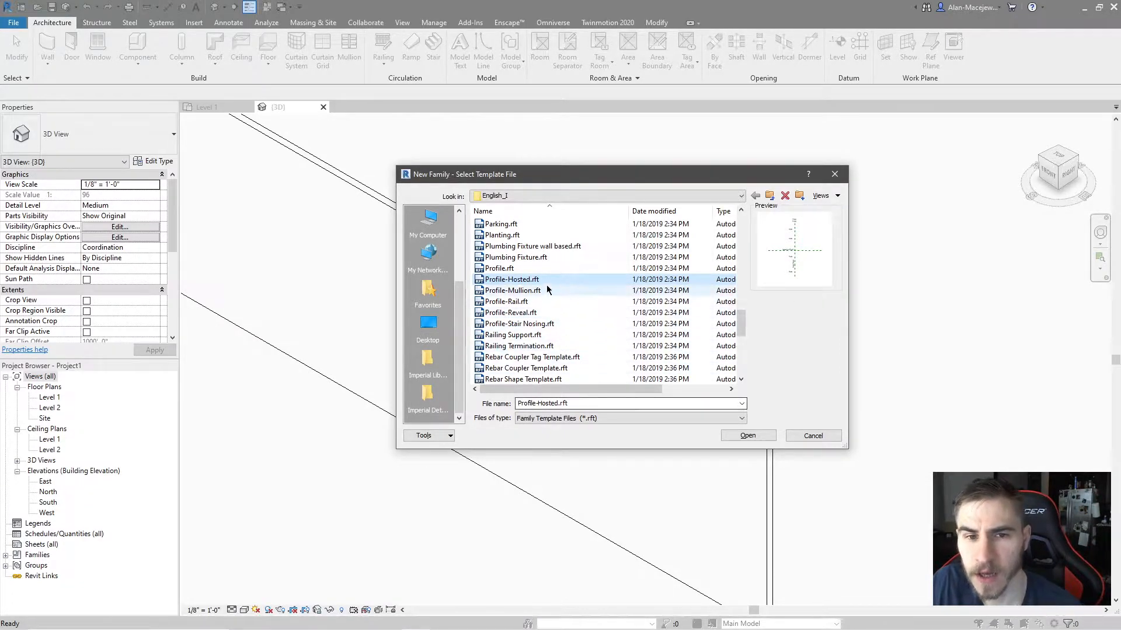
left_click(746, 436)
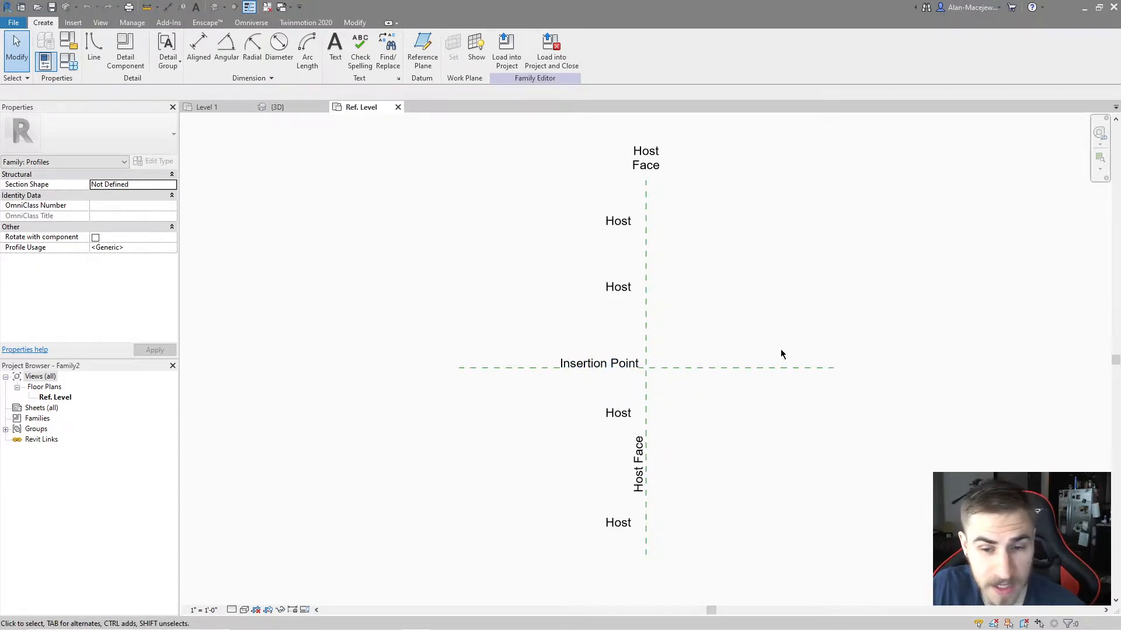
- Start the Line command and examine the host face and insertion point reference planes and where they intersect
scroll(778, 356, "up", 2)
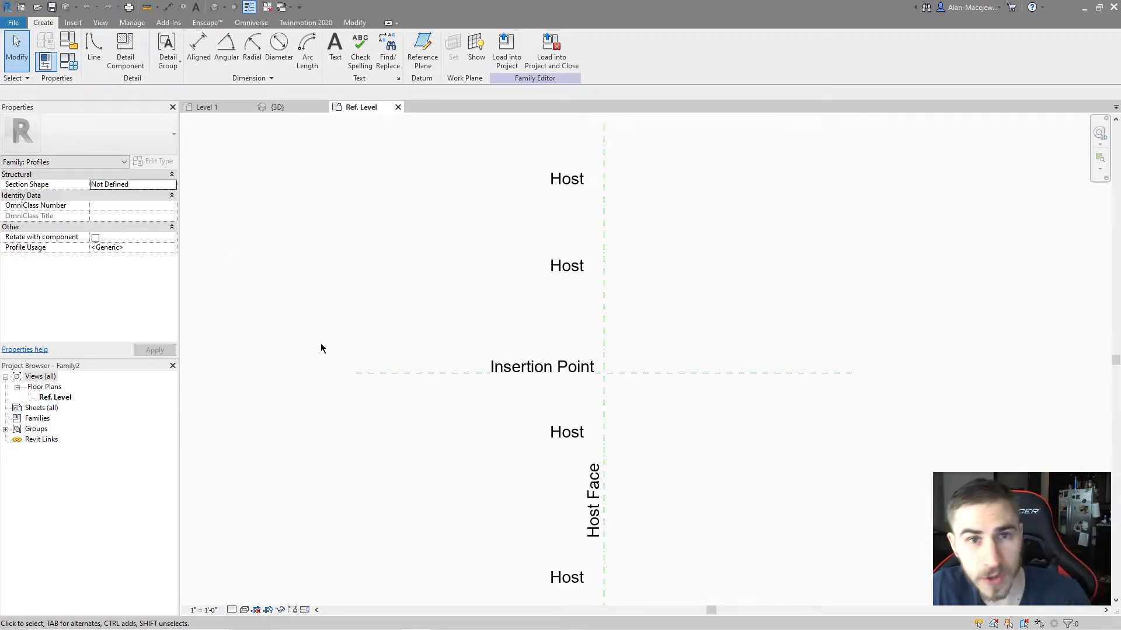
left_click(94, 59)
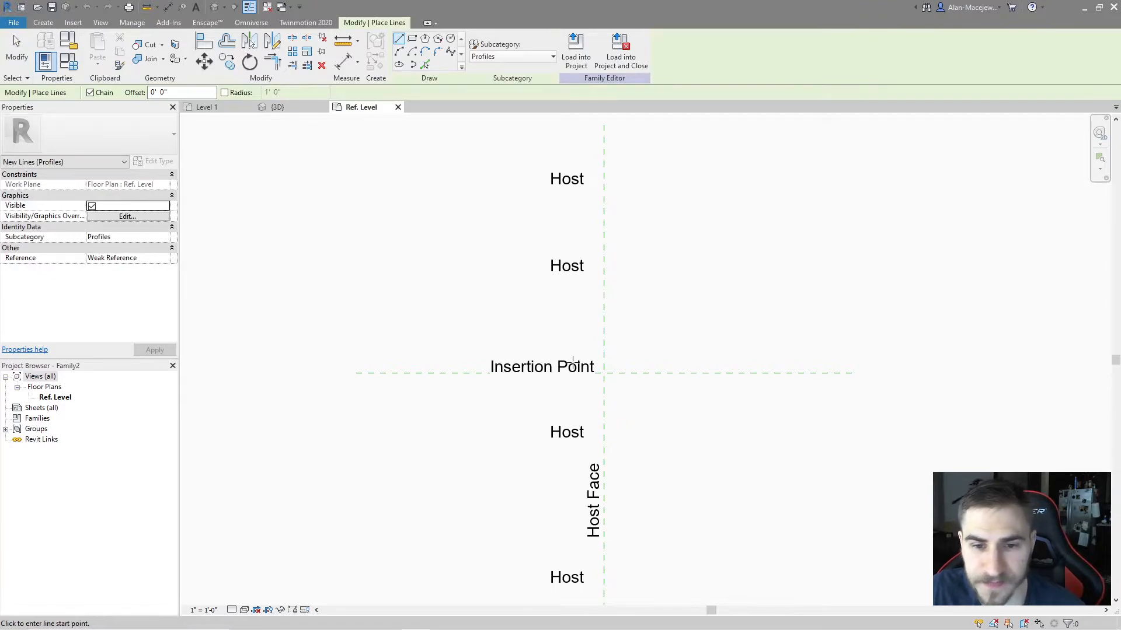
scroll(641, 376, "up", 1)
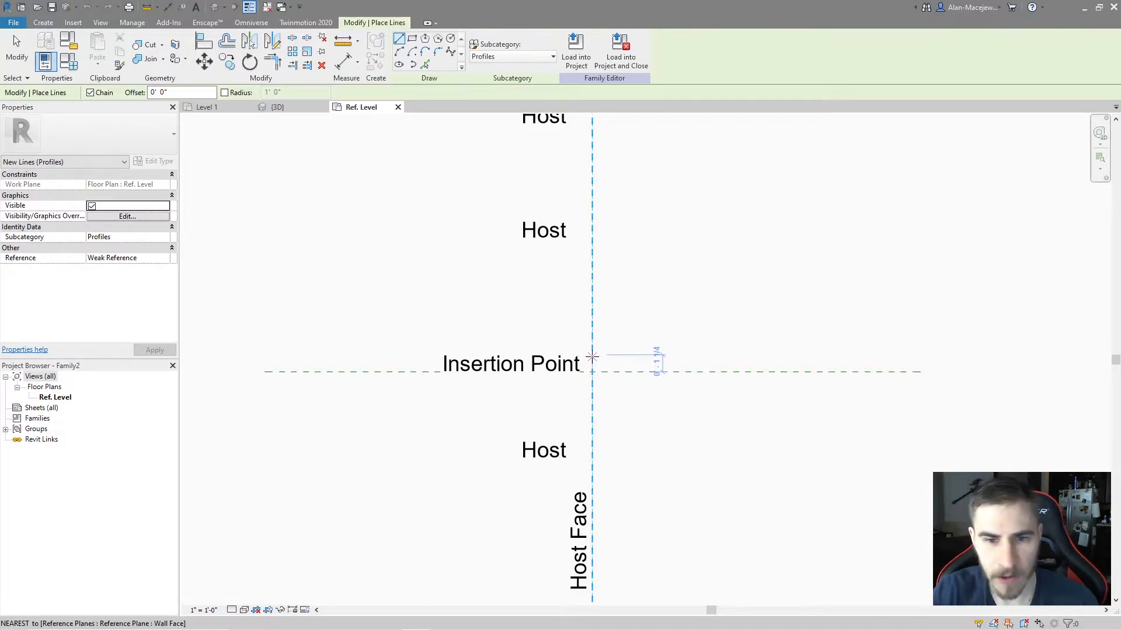
scroll(601, 342, "down", 3)
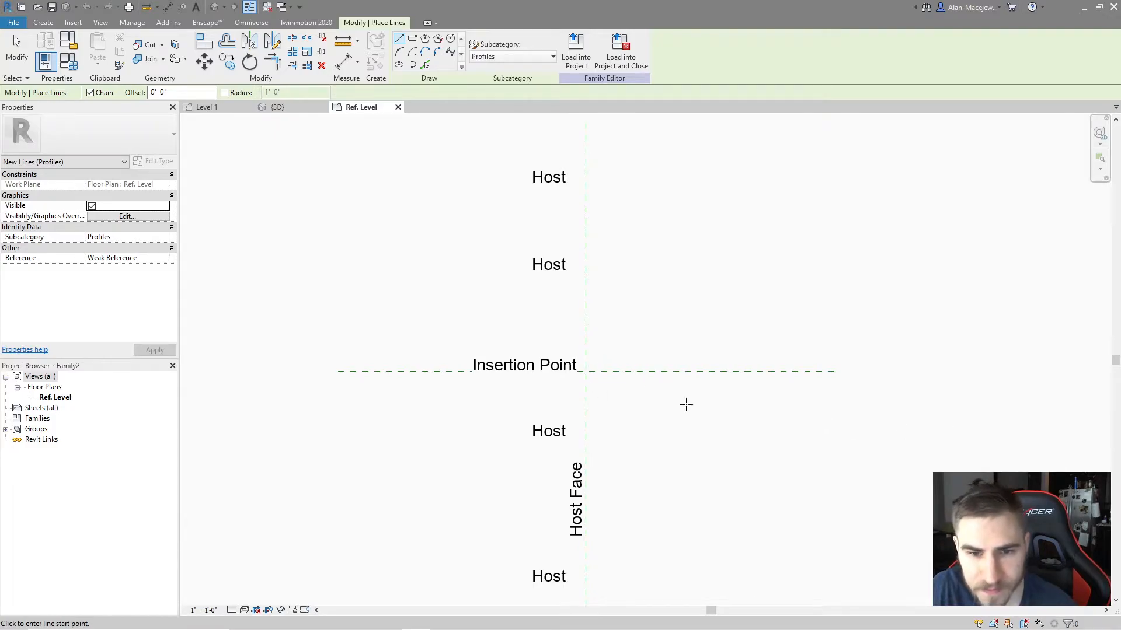
scroll(603, 376, "up", 3)
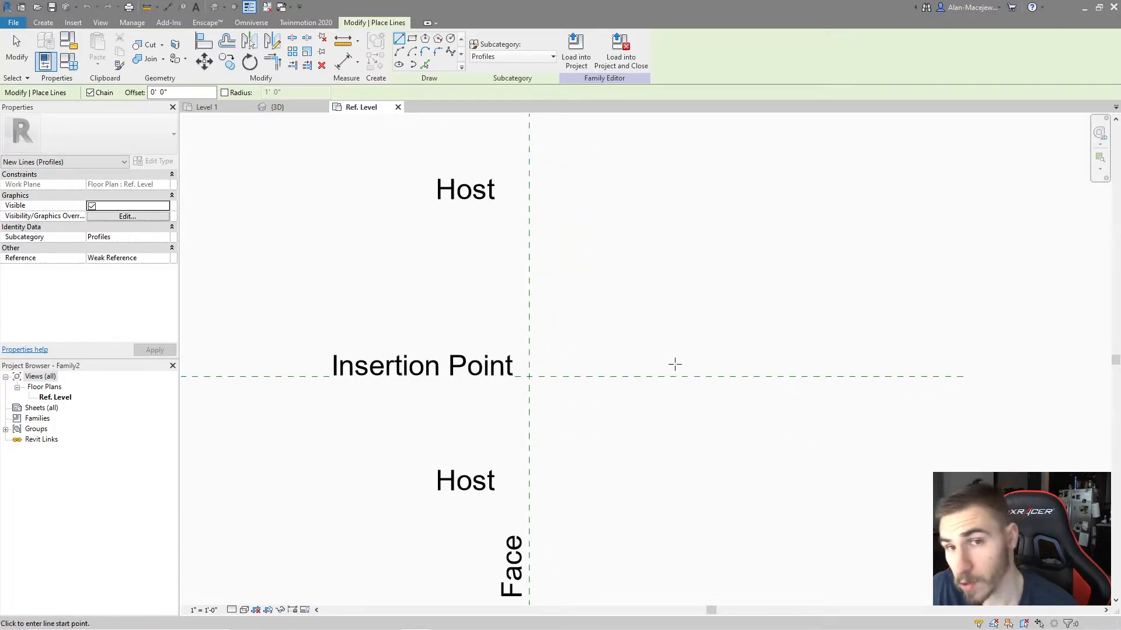
scroll(674, 365, "down", 3)
scroll(573, 408, "up", 1)
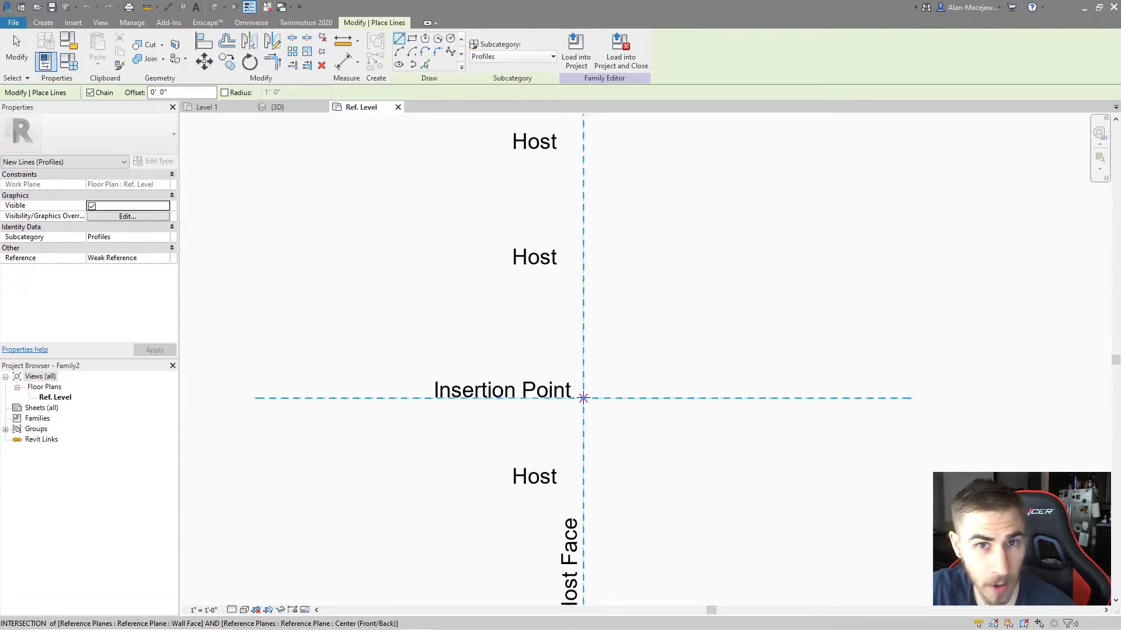
left_click(583, 398)
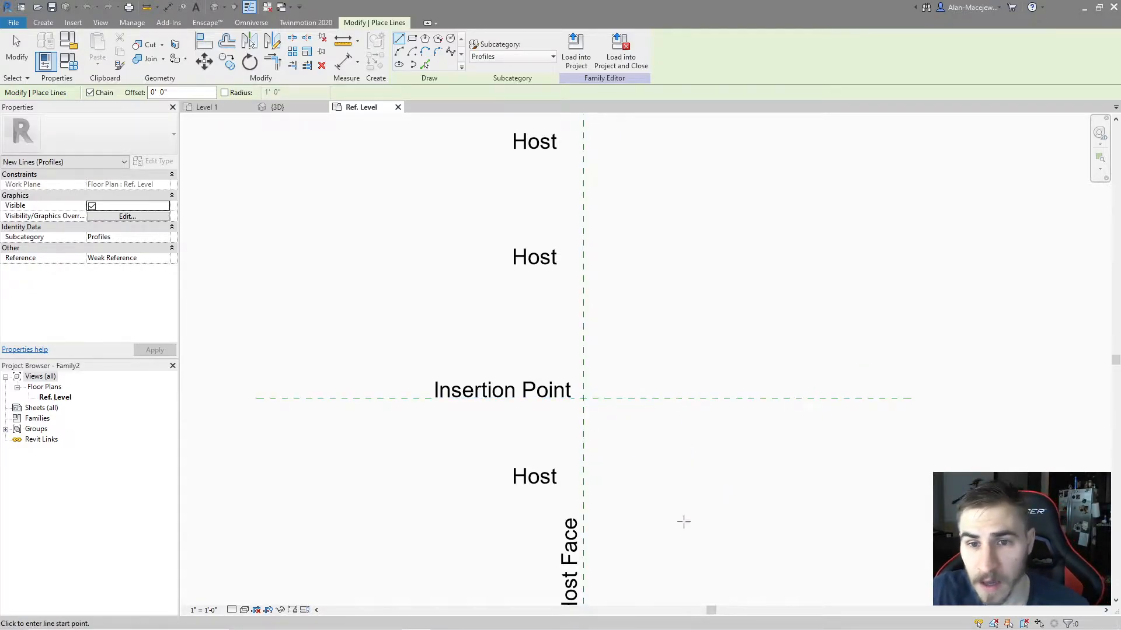
- Sketch a closed four-sided test loop on the open side of the host face, above the insertion point
scroll(711, 377, "down", 3)
left_click(660, 331)
left_click(670, 277)
left_click(717, 293)
left_click(708, 340)
left_click(660, 332)
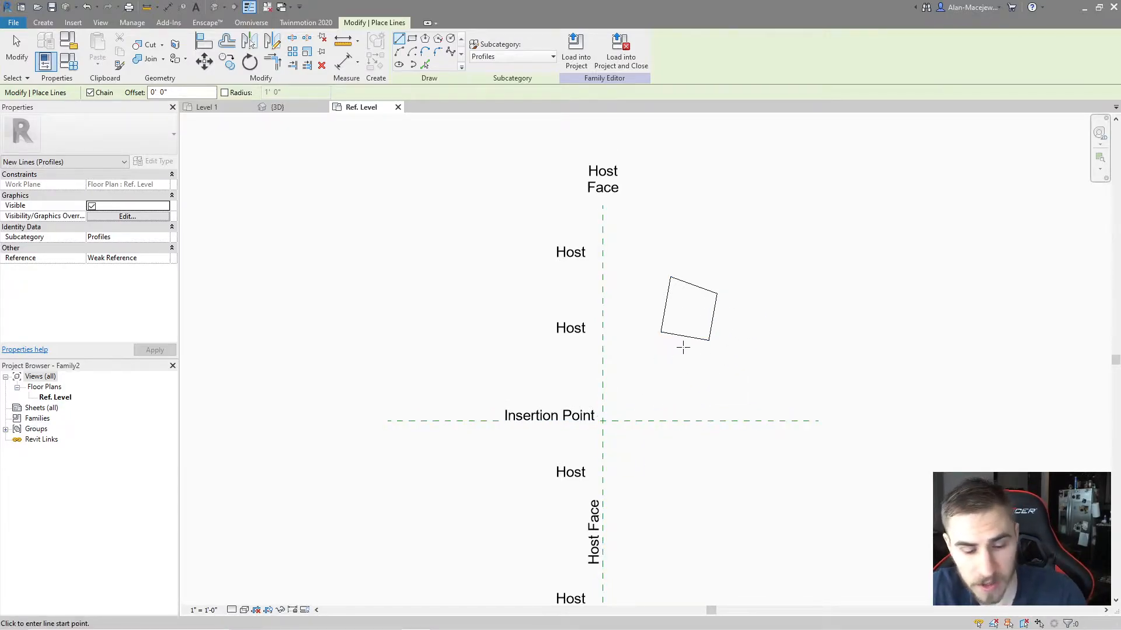
- End line placement and delete the four-sided test loop
key("Escape")
key("Escape")
left_click_drag(638, 367, 759, 264)
key("Delete")
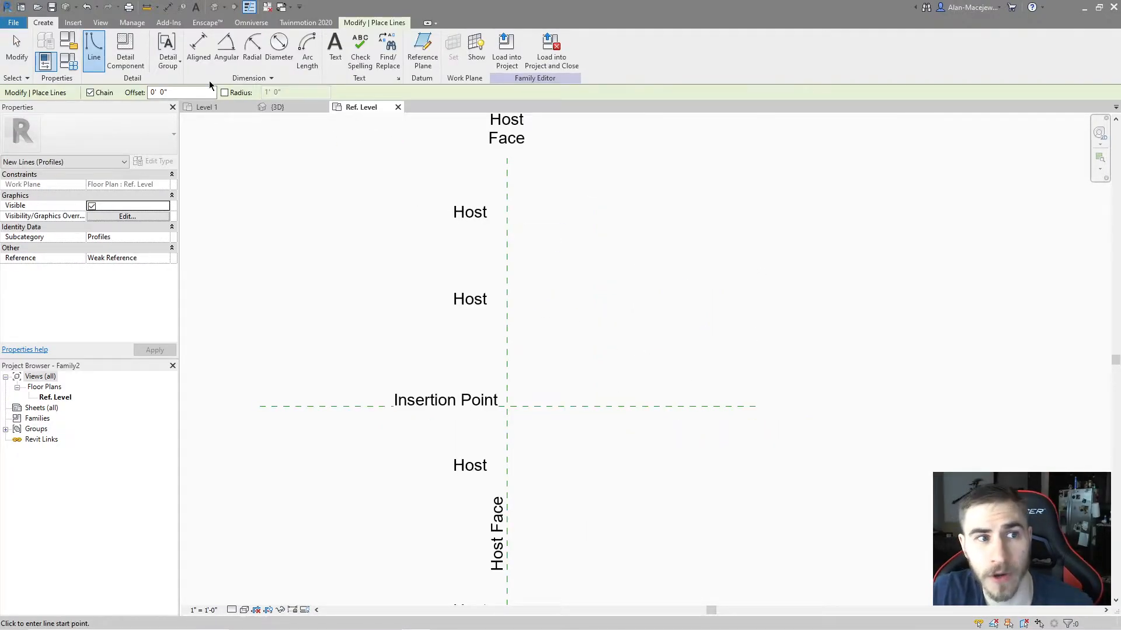
left_click(116, 50)
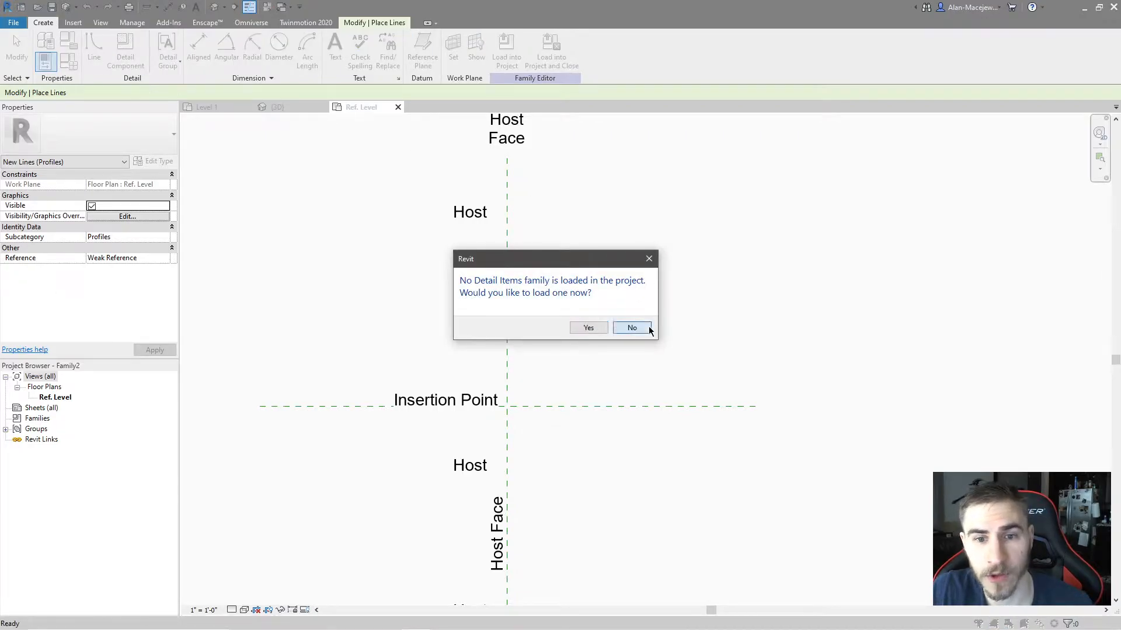
left_click(648, 328)
left_click(125, 48)
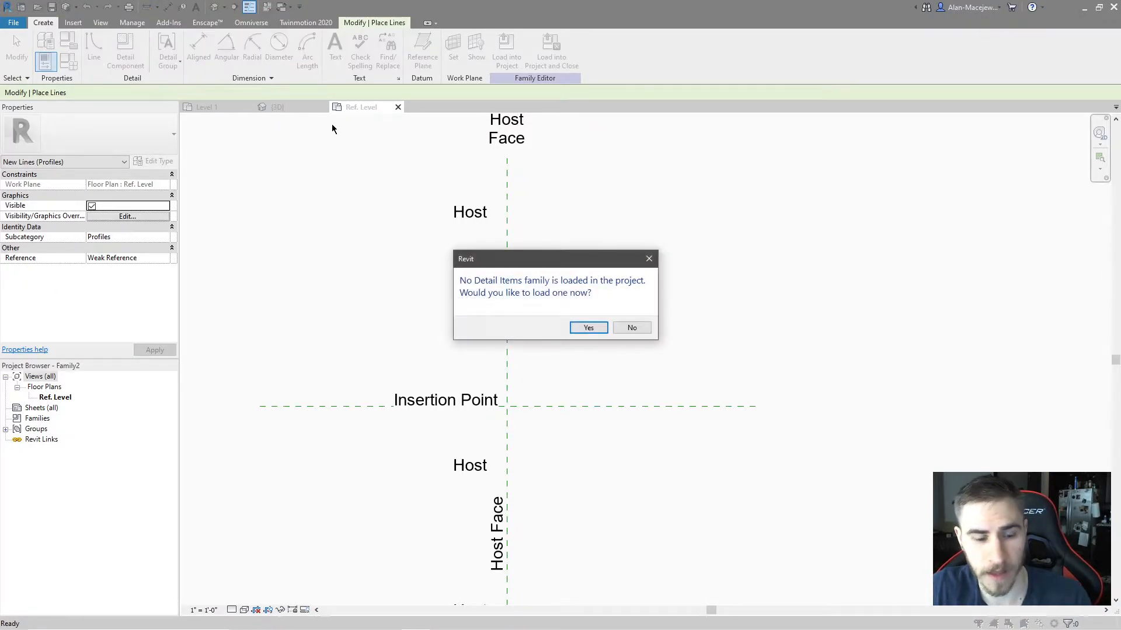
left_click(632, 327)
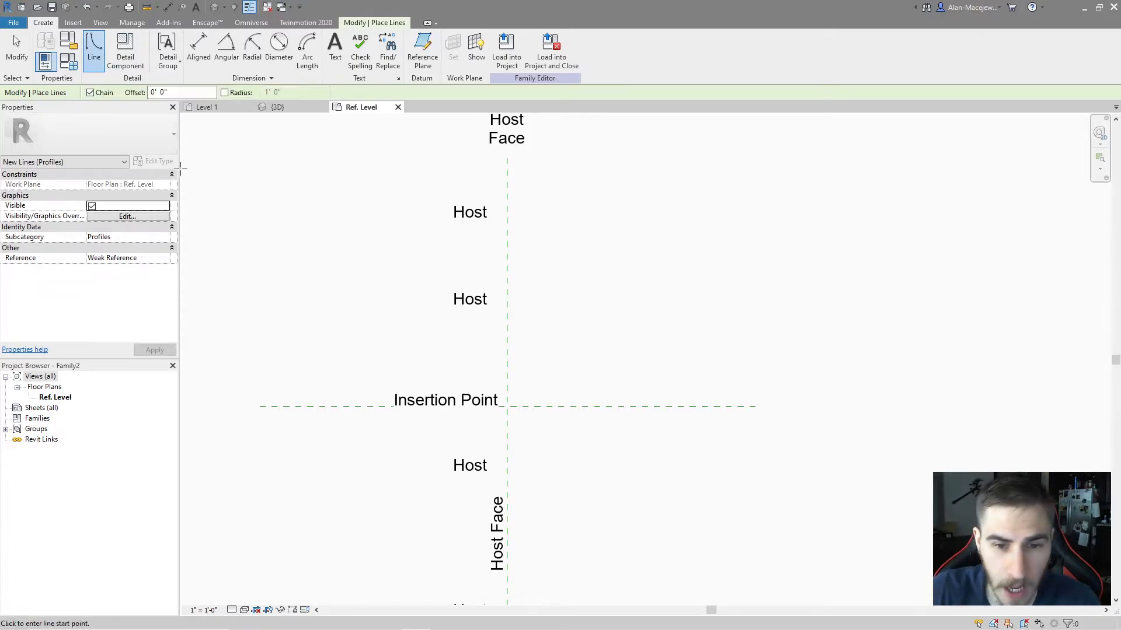
- With the Profiles subcategory, draw a 6" line up the host face from the insertion point and a 4" horizontal top edge outward
middle_click_drag(617, 365, 582, 341)
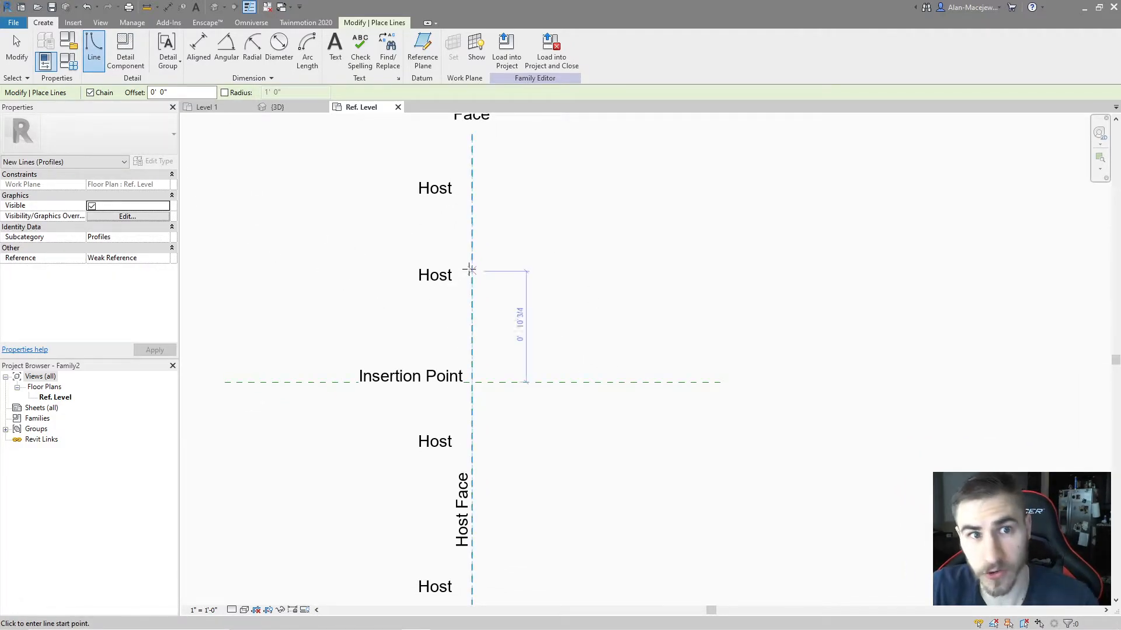
left_click(396, 23)
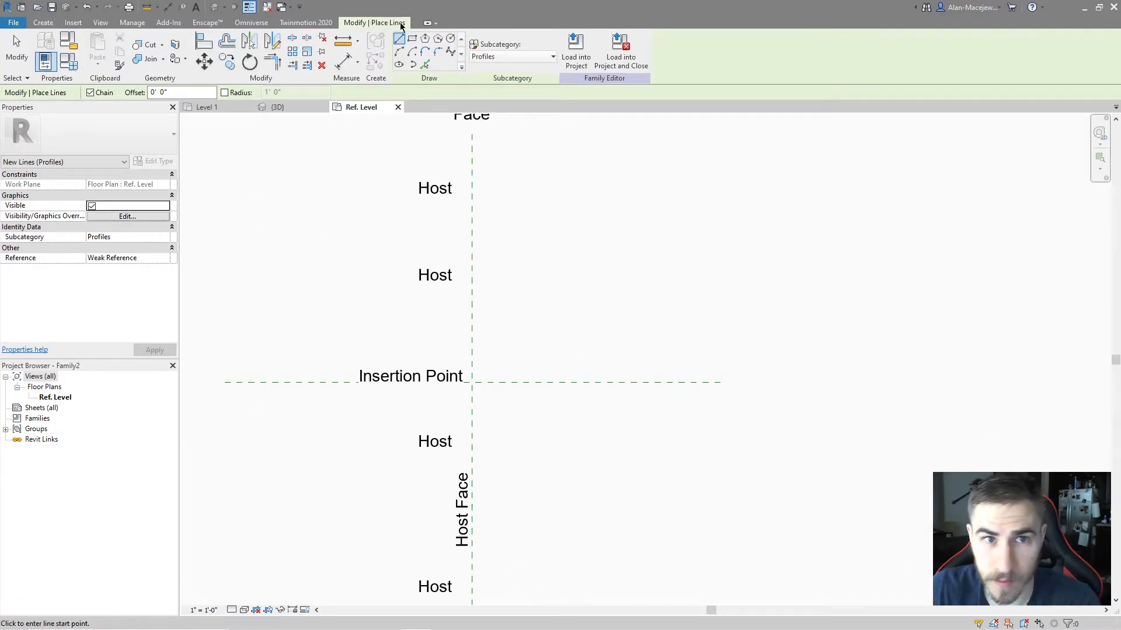
left_click(492, 57)
left_click(529, 62)
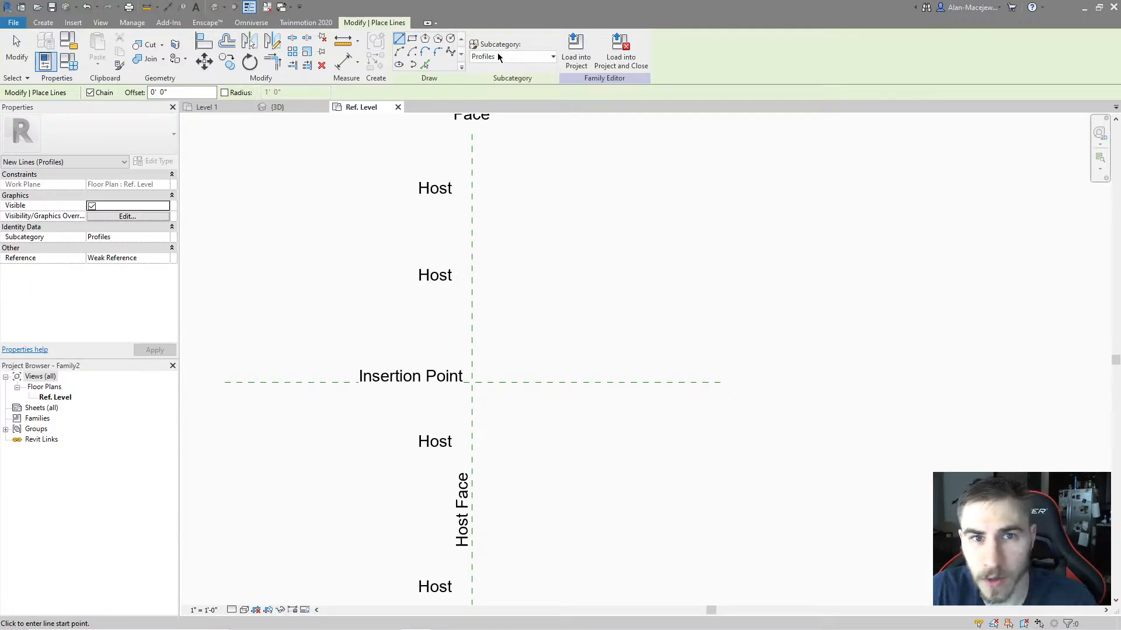
scroll(485, 380, "up", 1)
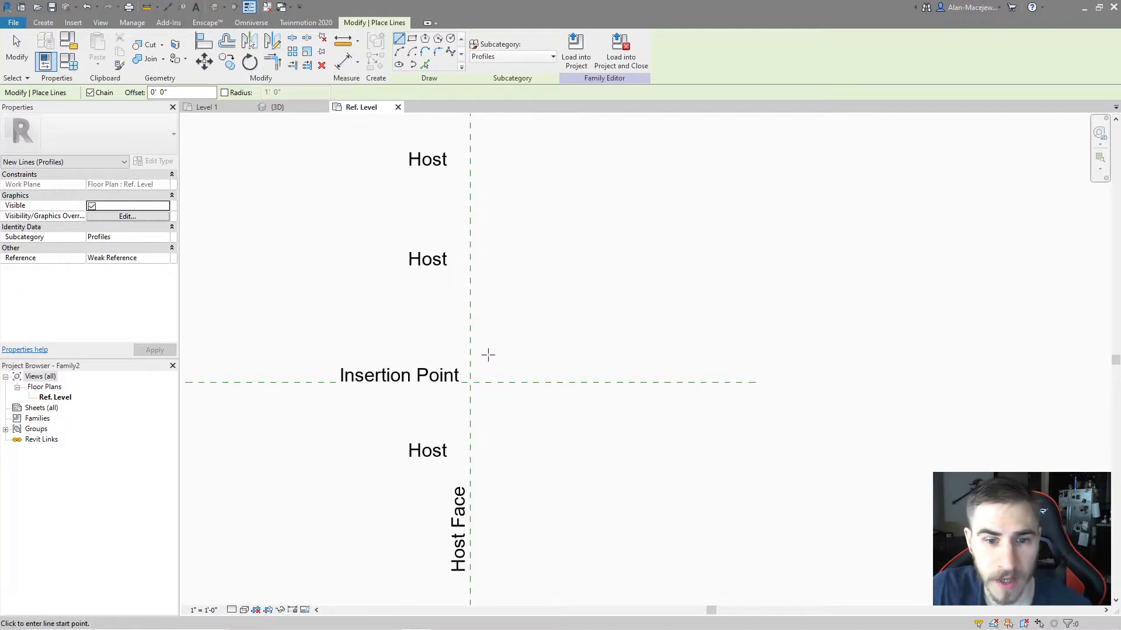
left_click(470, 382)
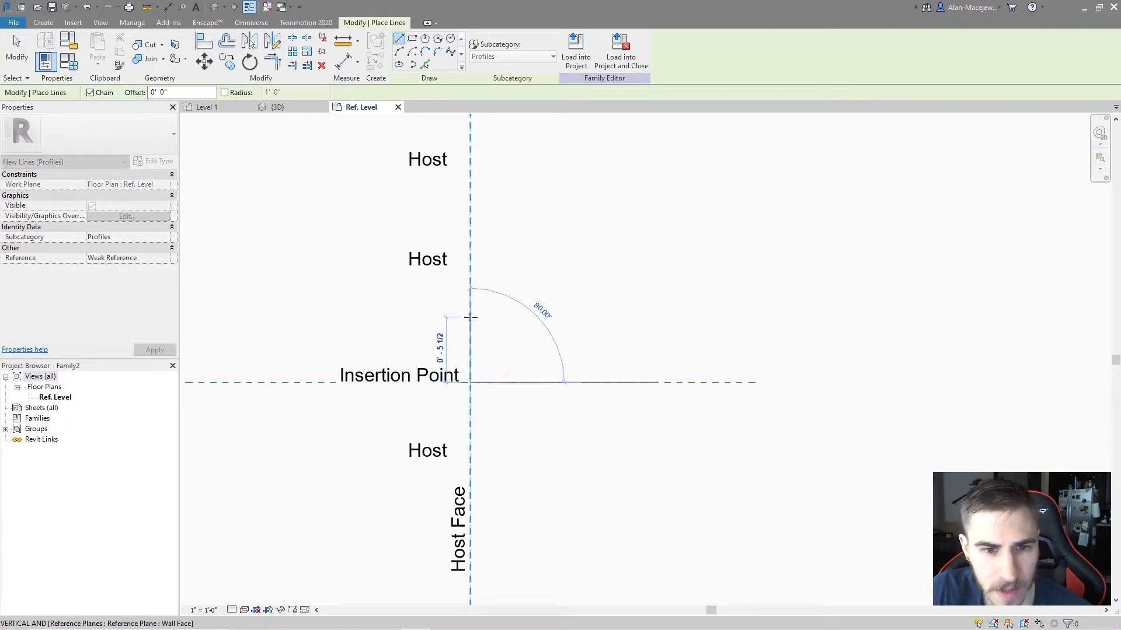
left_click(469, 311)
scroll(491, 311, "up", 2)
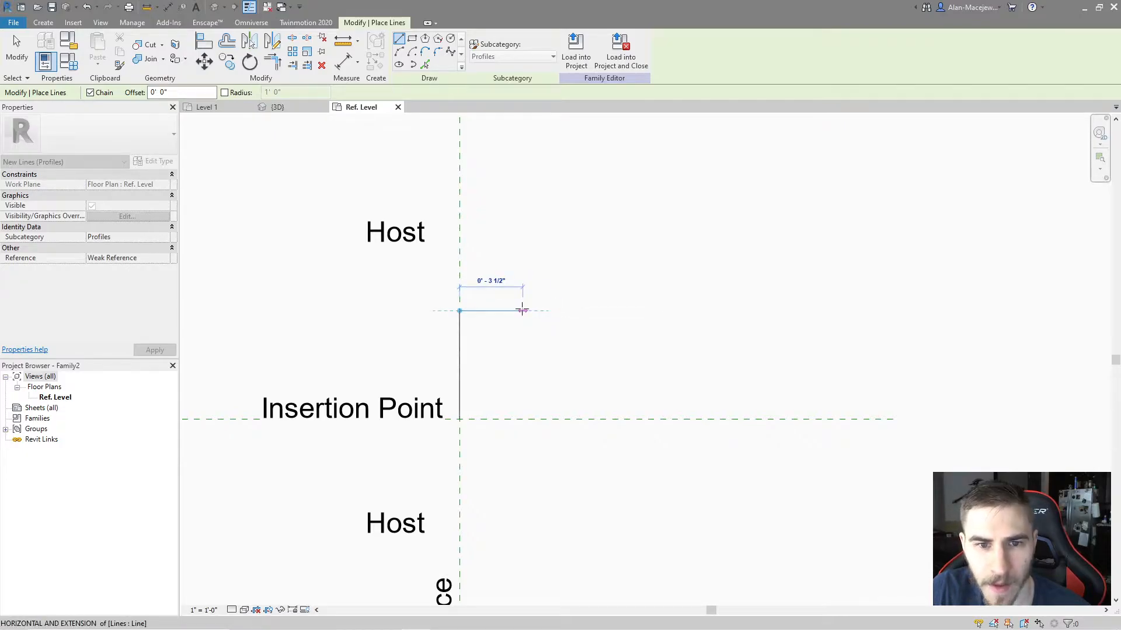
left_click(531, 310)
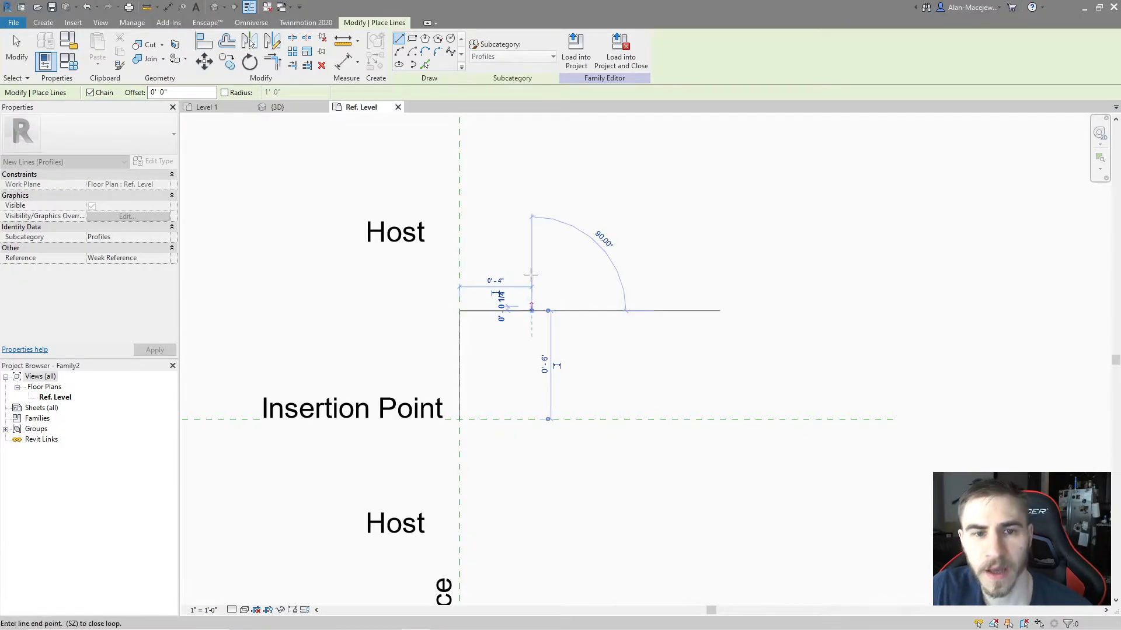
- Continue the outline with a short vertical drop, an inward-sloping underside and a zigzag front edge, closing it at the insertion point
left_click(532, 320)
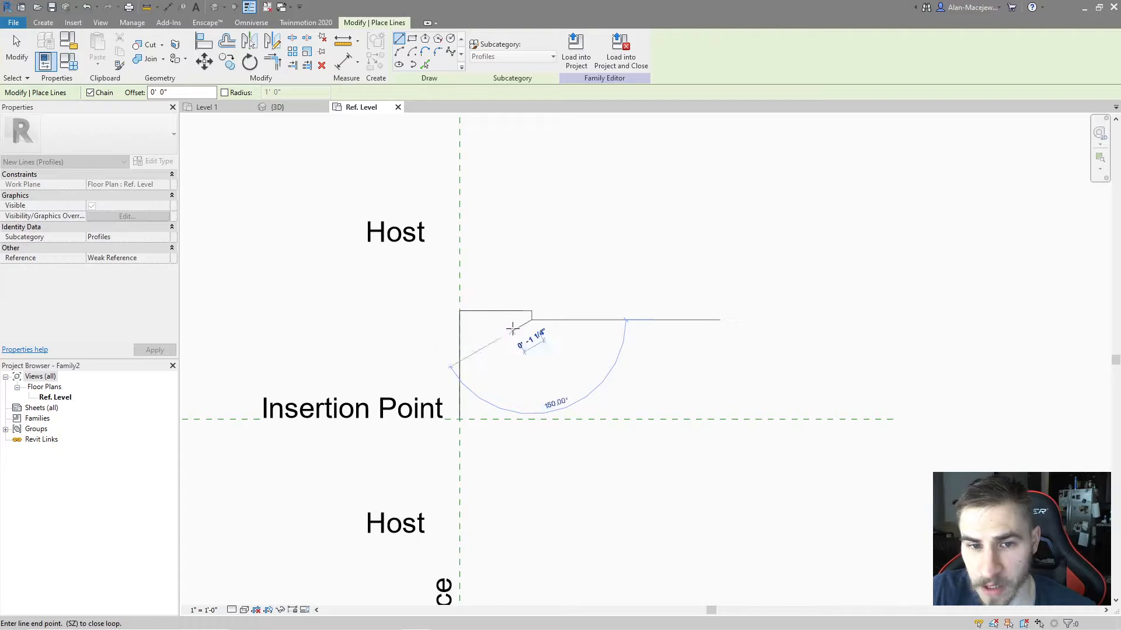
left_click(488, 334)
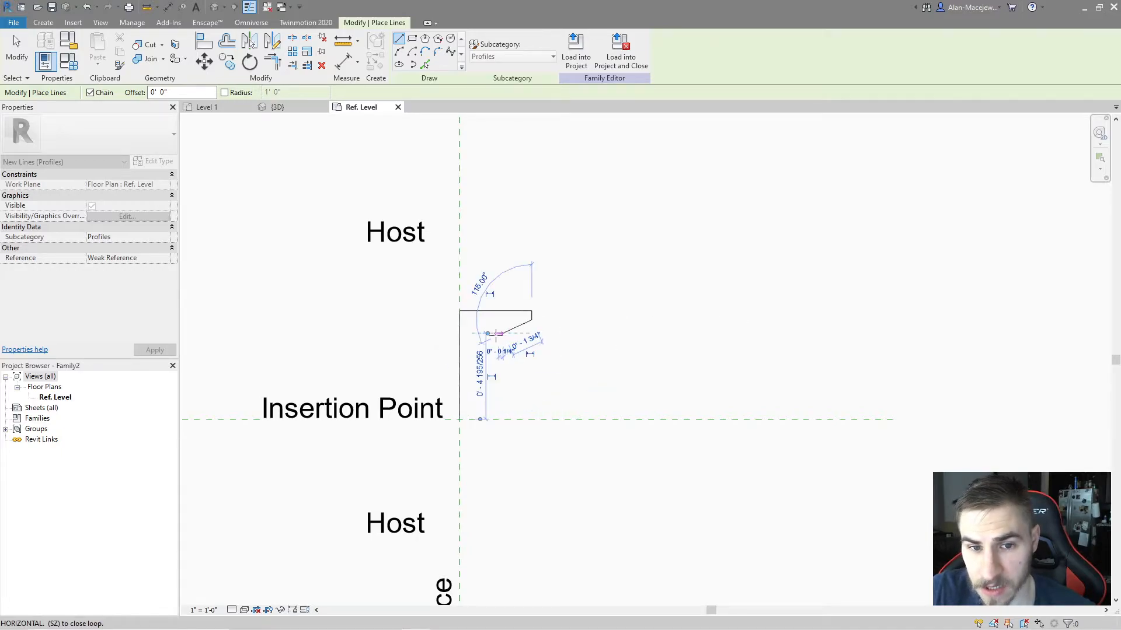
left_click(479, 333)
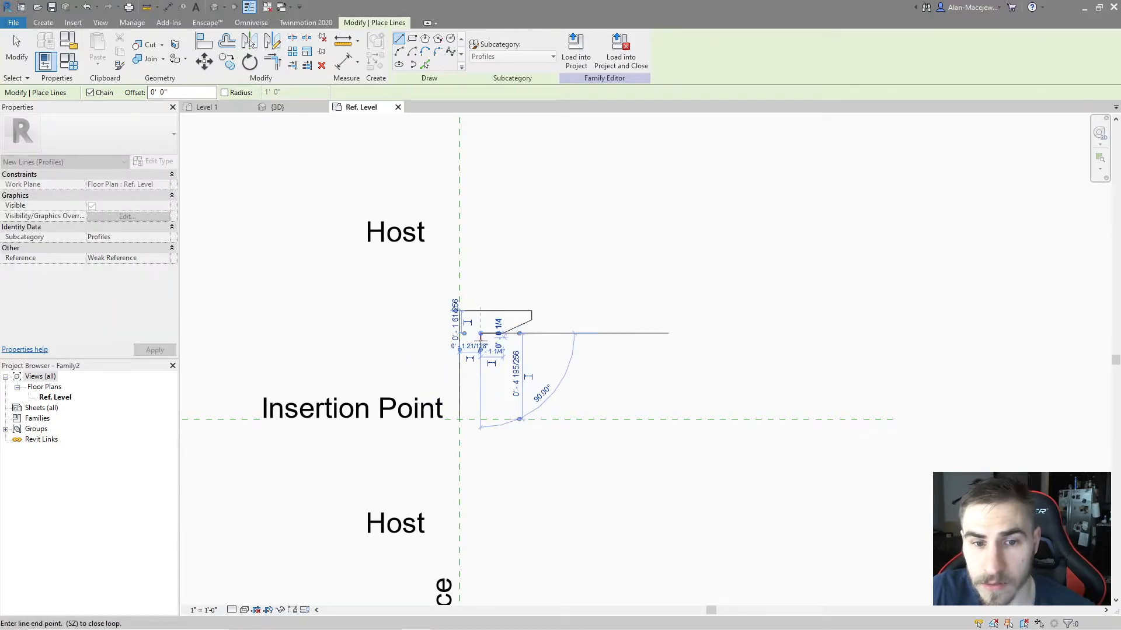
left_click(489, 365)
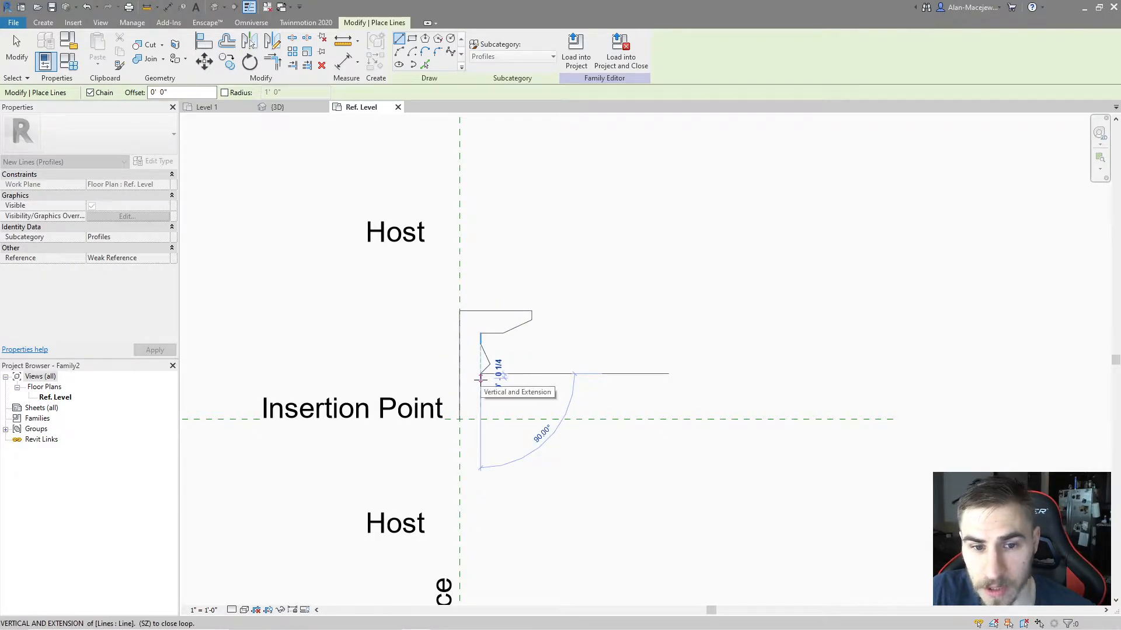
left_click(480, 375)
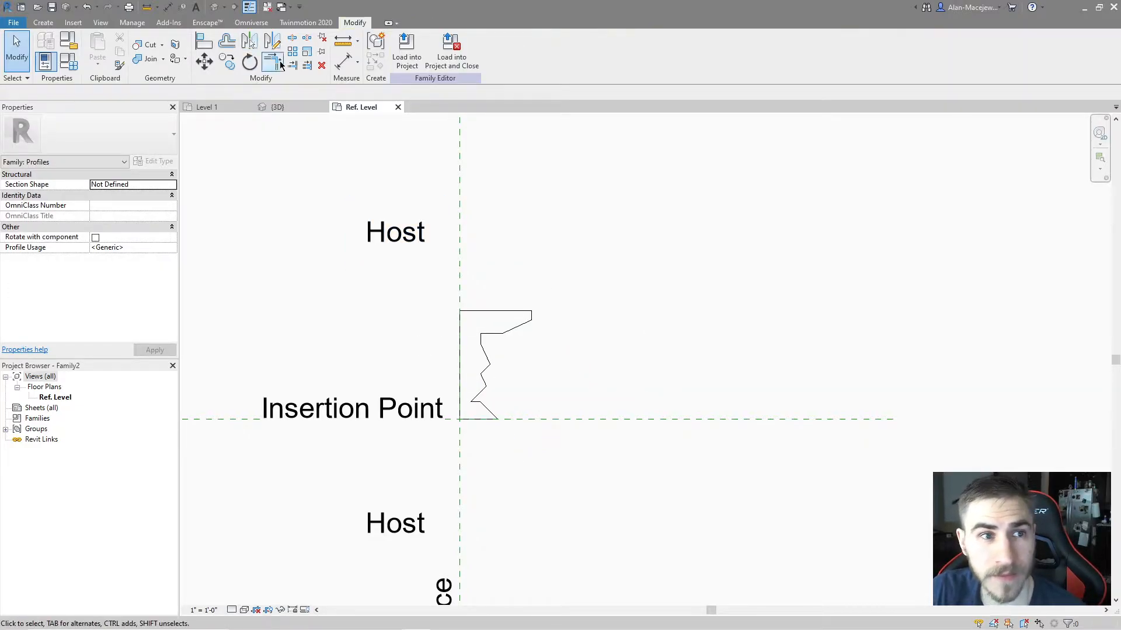
- Load the finished profile family into the project, closing the family, and show the wall in the 3D view
left_click(452, 61)
left_click(584, 322)
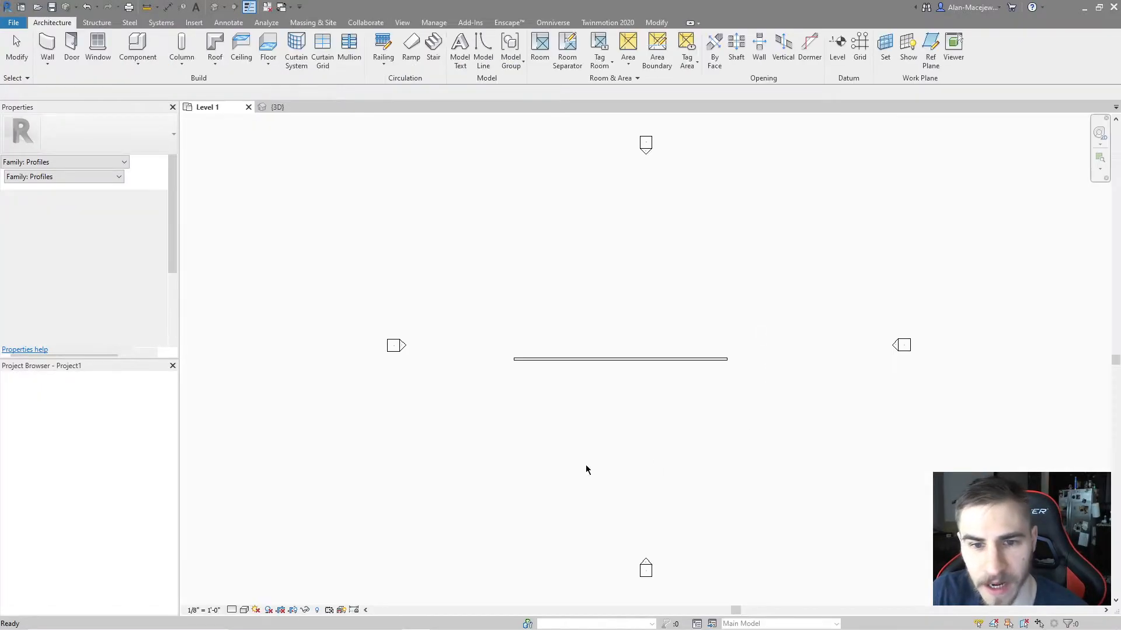
left_click(274, 110)
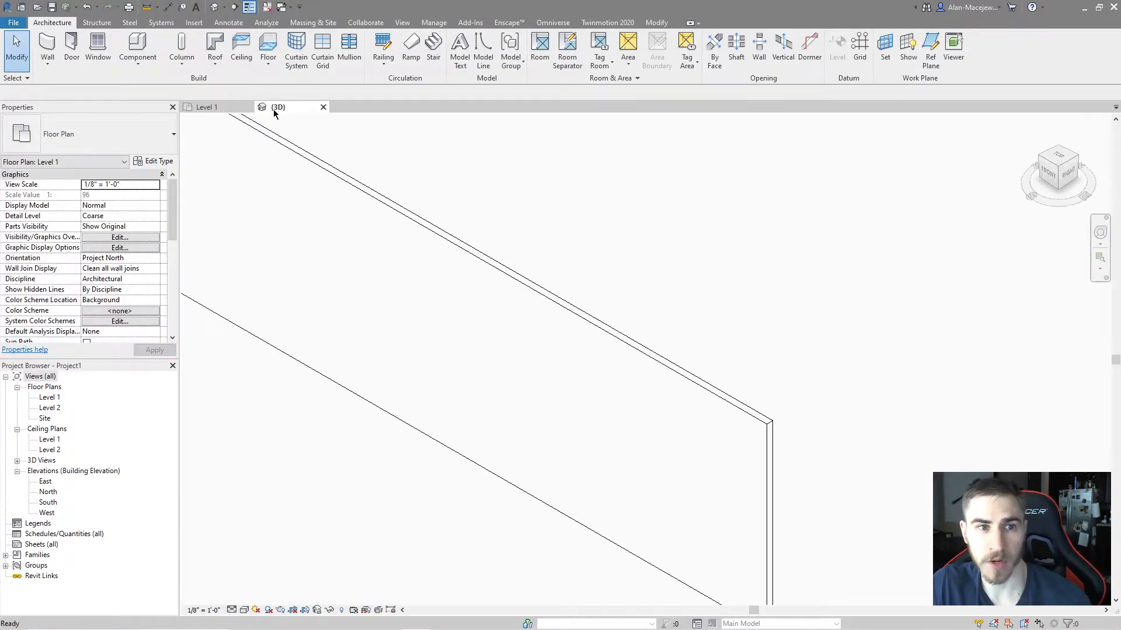
middle_click_drag(578, 285, 653, 335)
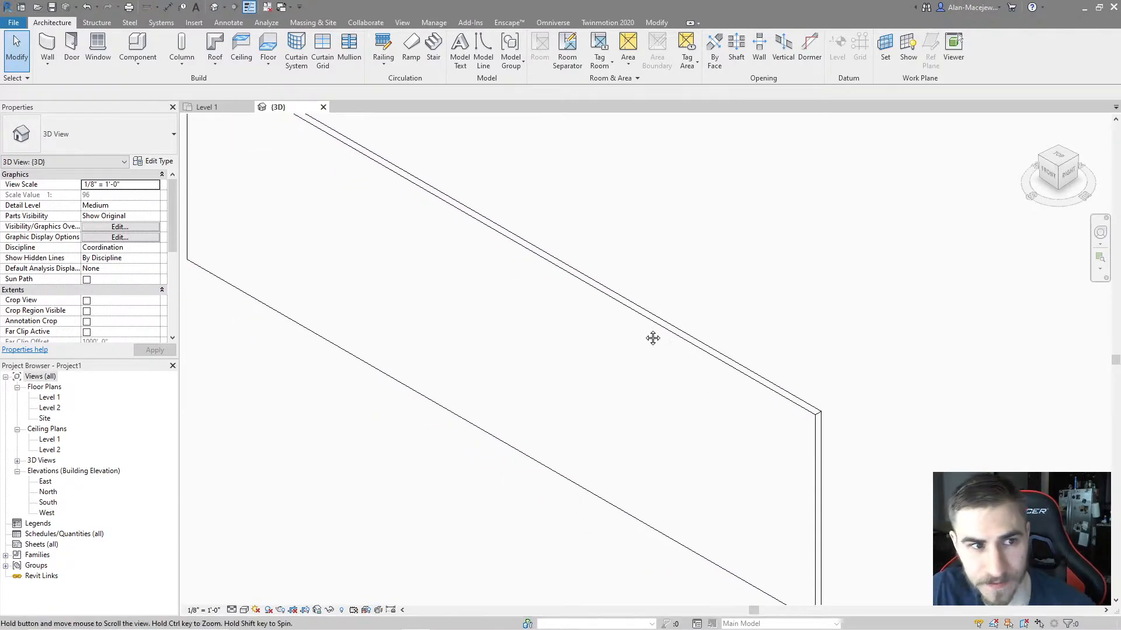
- Place a horizontal Cornice wall sweep along the face of the wall, a little above its mid-height
left_click(49, 60)
left_click(87, 156)
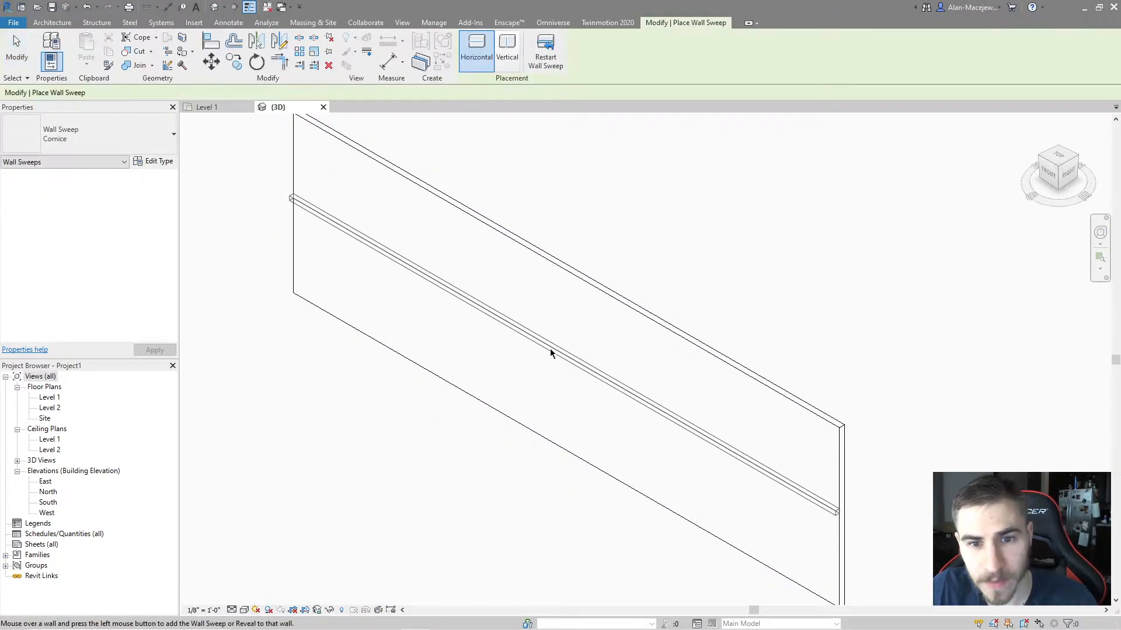
left_click(694, 370)
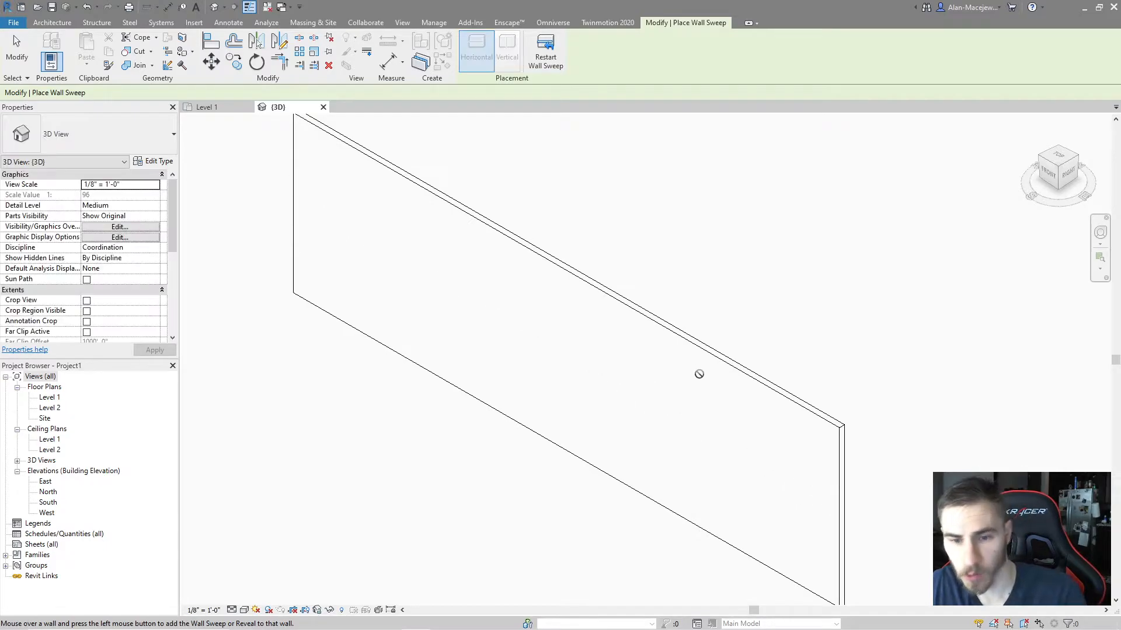
key("Escape")
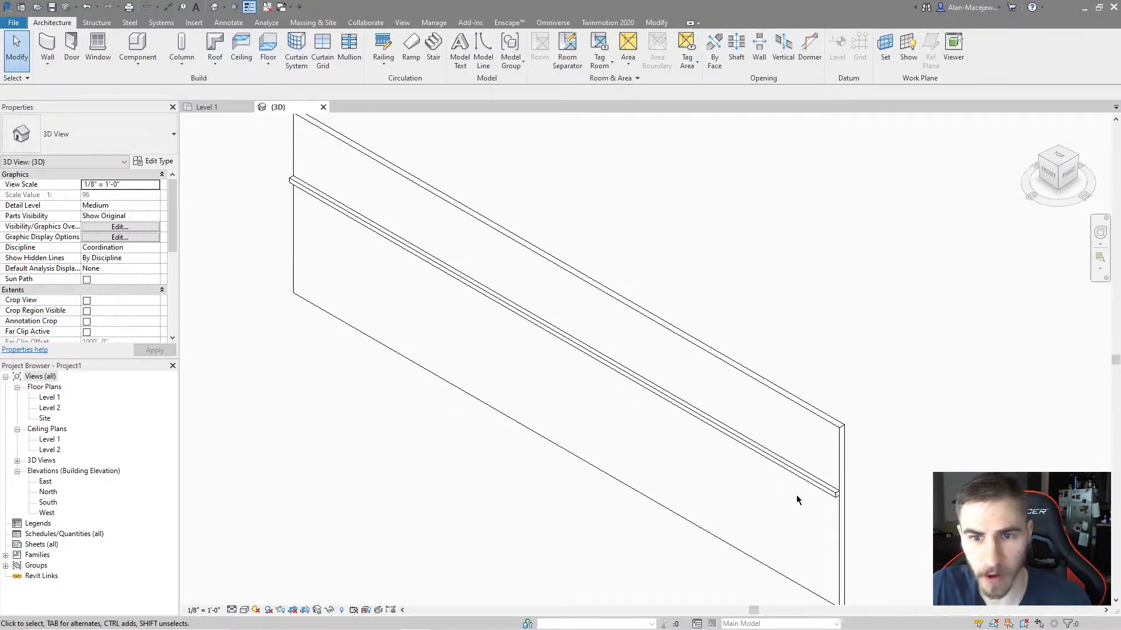
- Duplicate the placed sweep's Cornice type under the name Custom Sweep
left_click(820, 486)
left_click(156, 161)
left_click(551, 194)
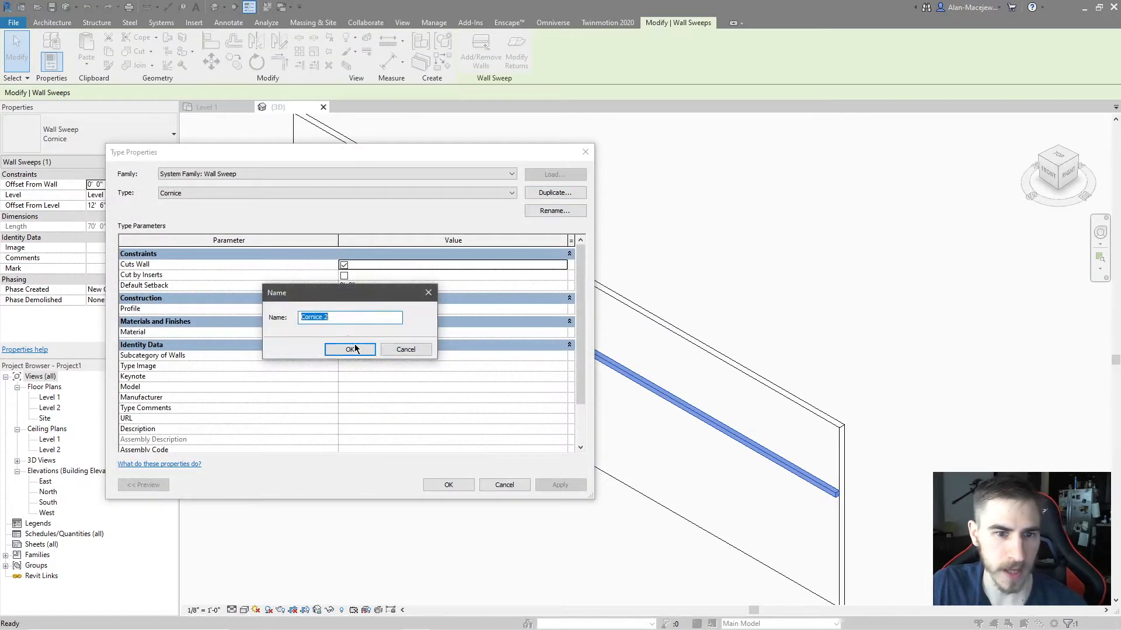
type("Cust")
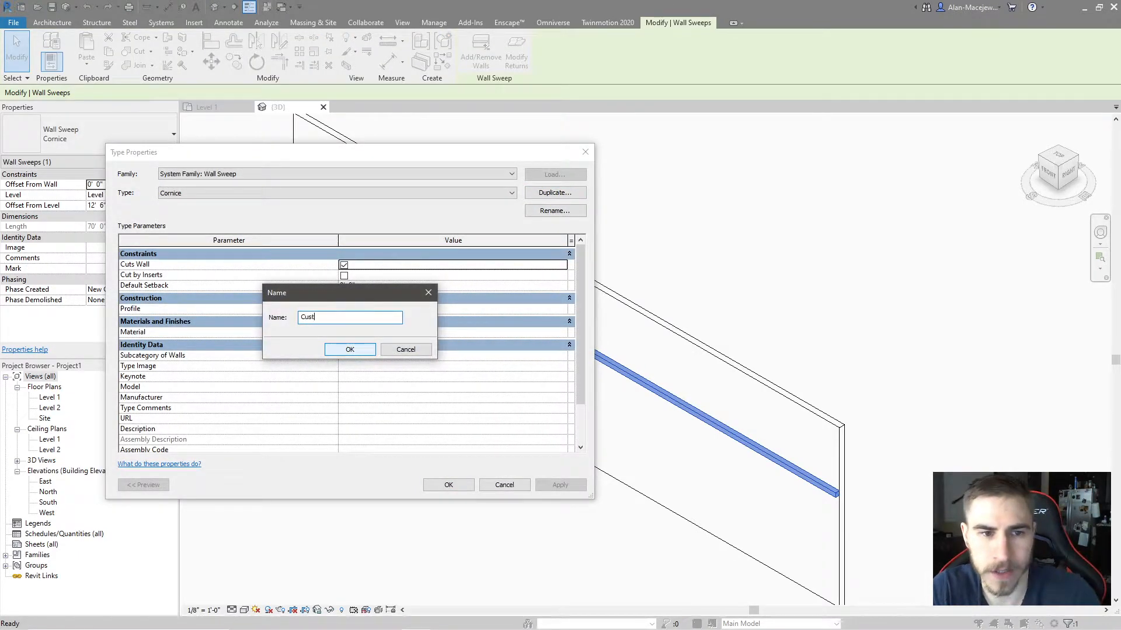
type("om Sweep")
left_click(355, 348)
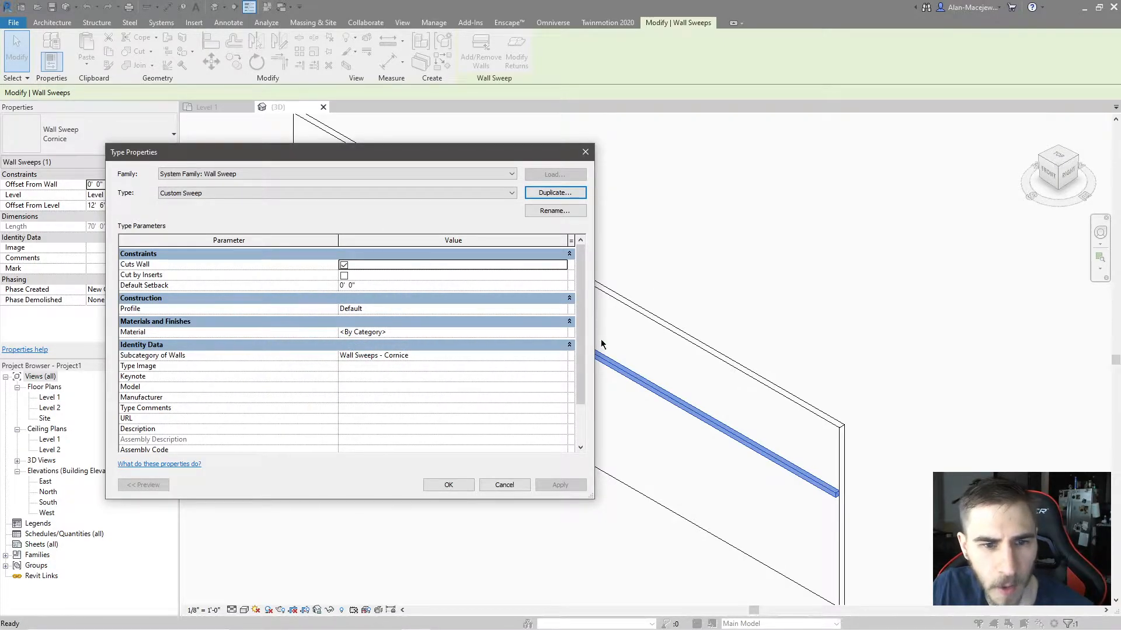
- Assign the Family2 : Family2 profile to the Custom Sweep type and apply it to the sweep
left_click(562, 312)
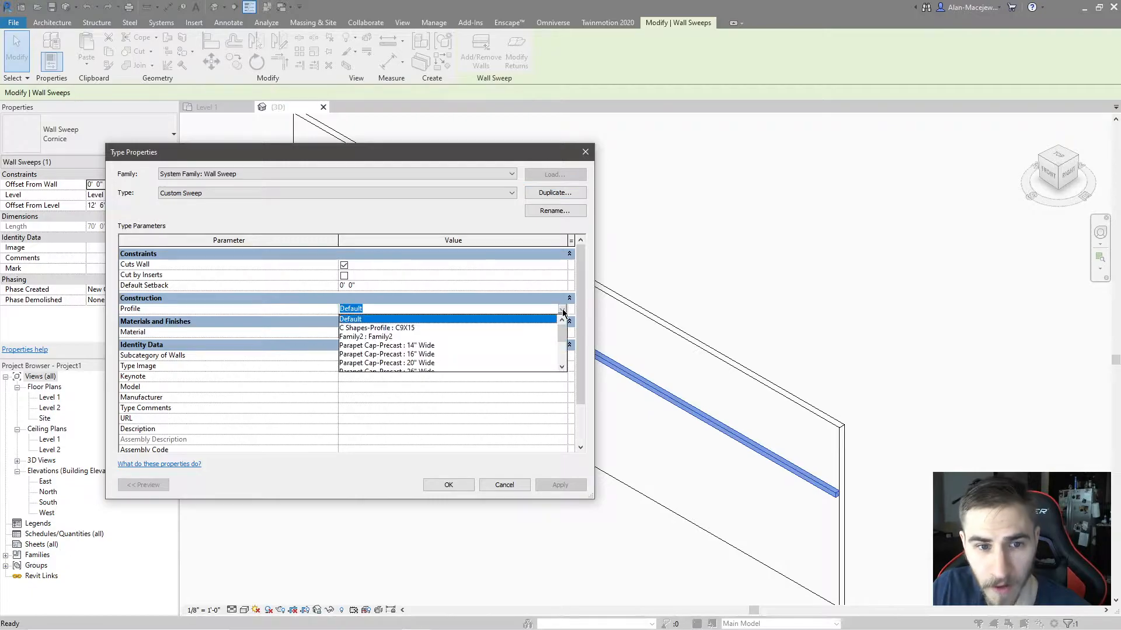
left_click(390, 338)
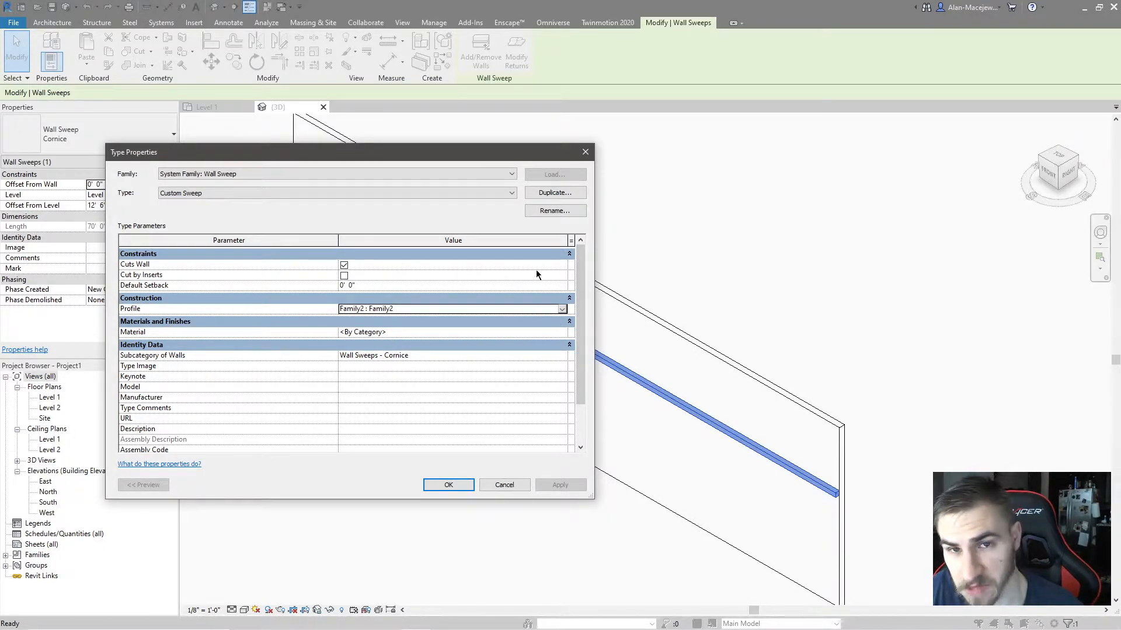
left_click(432, 484)
- Examine the custom molding profile up close at the end of the wall sweep
scroll(853, 505, "up", 1)
middle_click_drag(864, 503, 768, 413)
scroll(743, 418, "up", 2)
left_click(670, 432)
scroll(670, 432, "up", 3)
left_click(740, 402)
scroll(737, 443, "down", 1)
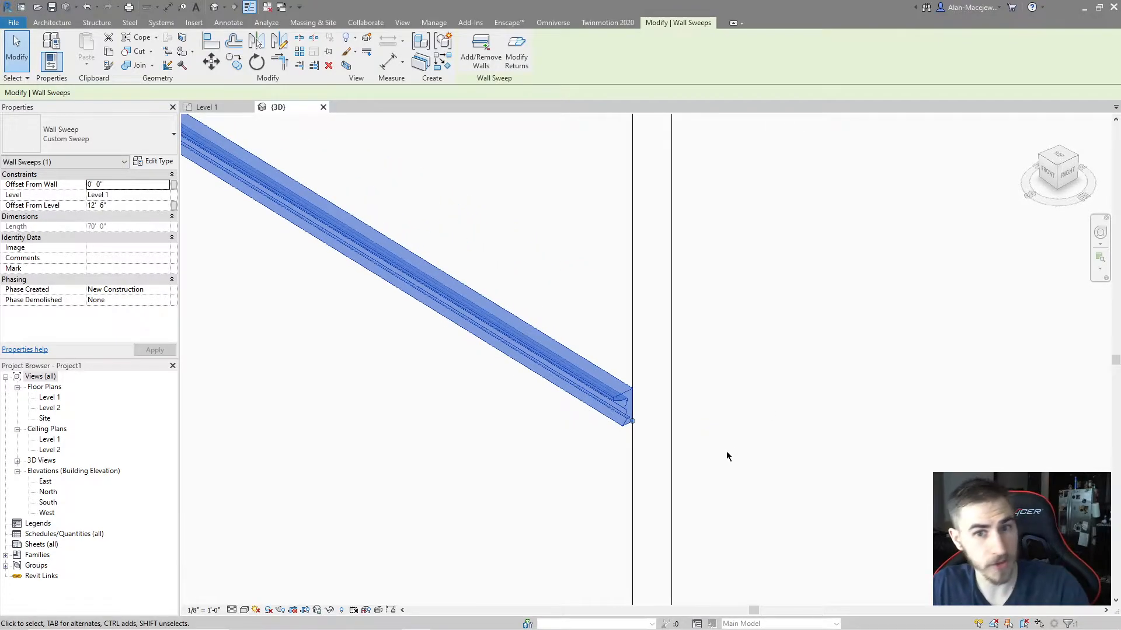
scroll(714, 446, "down", 2)
scroll(681, 416, "down", 2)
- Create a similar horizontal Custom Sweep on the same wall face, just below the wall's top edge
middle_click_drag(632, 271, 768, 405)
scroll(768, 405, "down", 2)
scroll(434, 306, "down", 1)
key("c")
key("s")
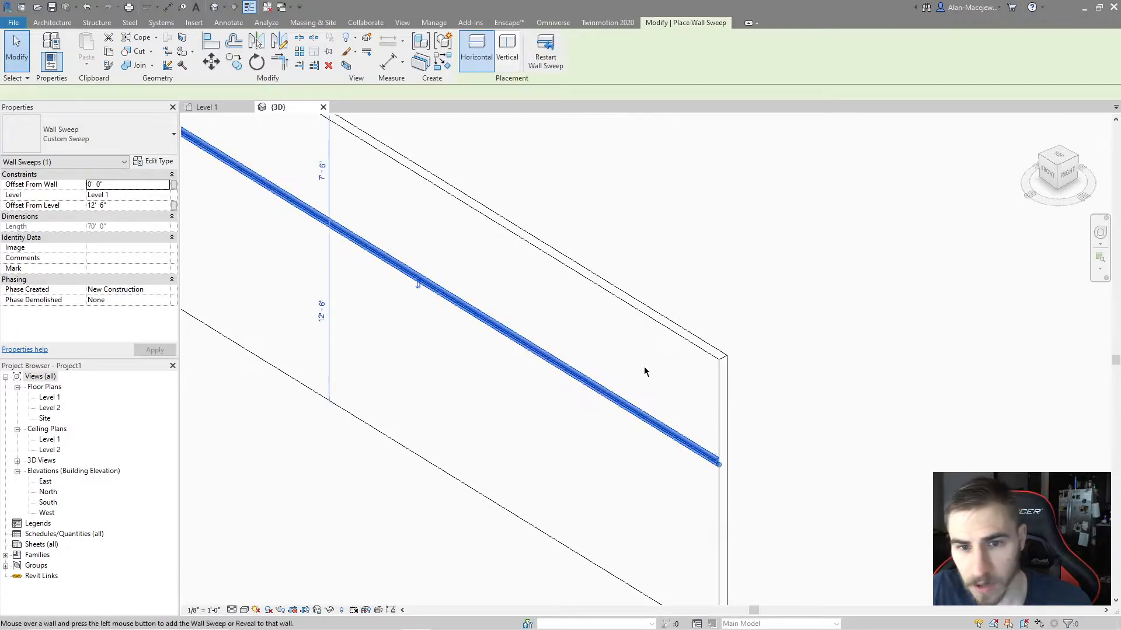
left_click(704, 344)
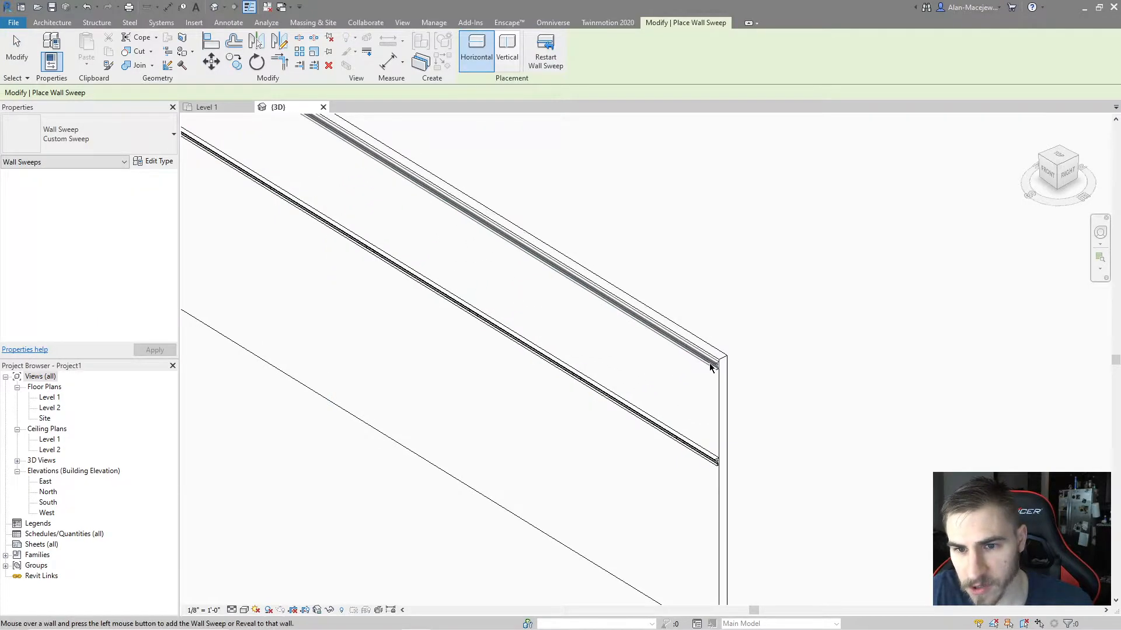
left_click(710, 365)
key("Escape")
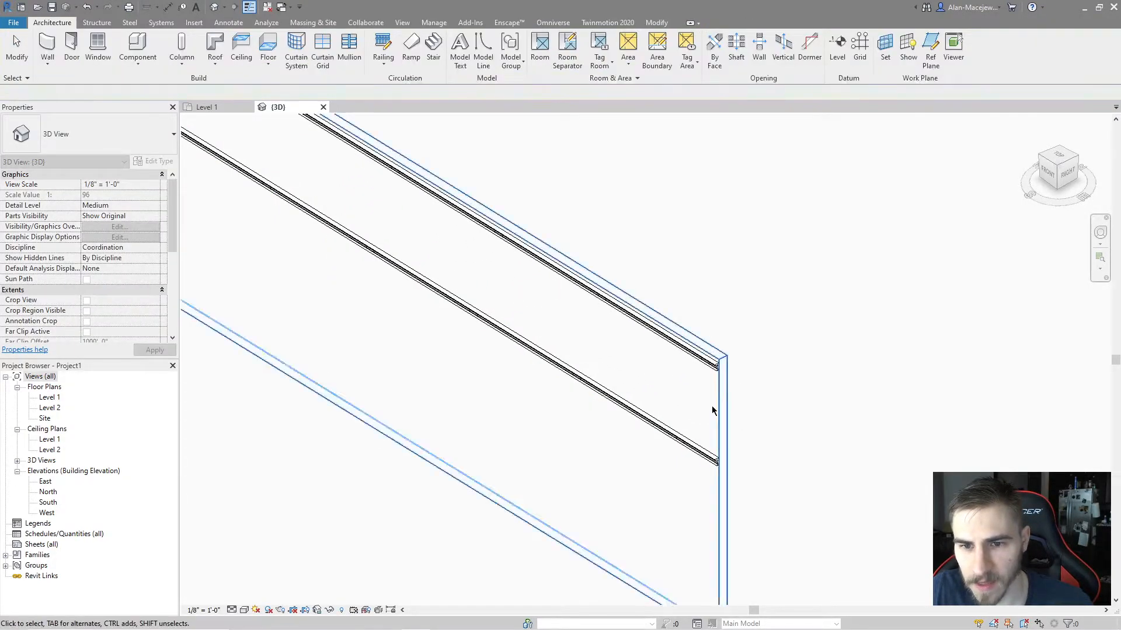
- Align the top of the upper Custom Sweep with the top face of the wall
key("a")
key("l")
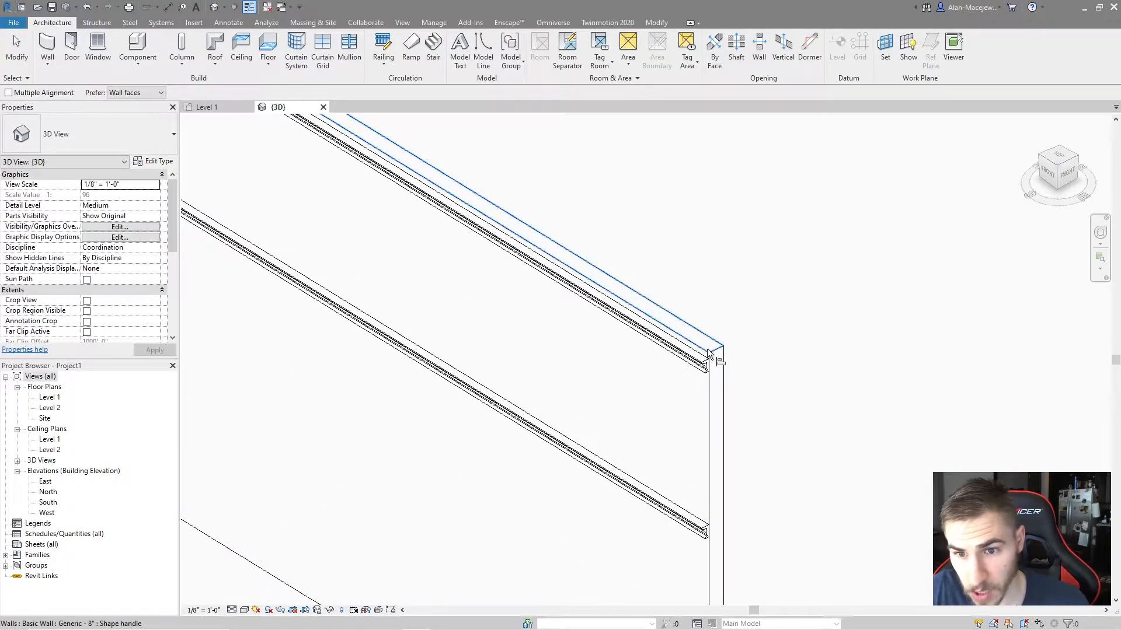
left_click(714, 348)
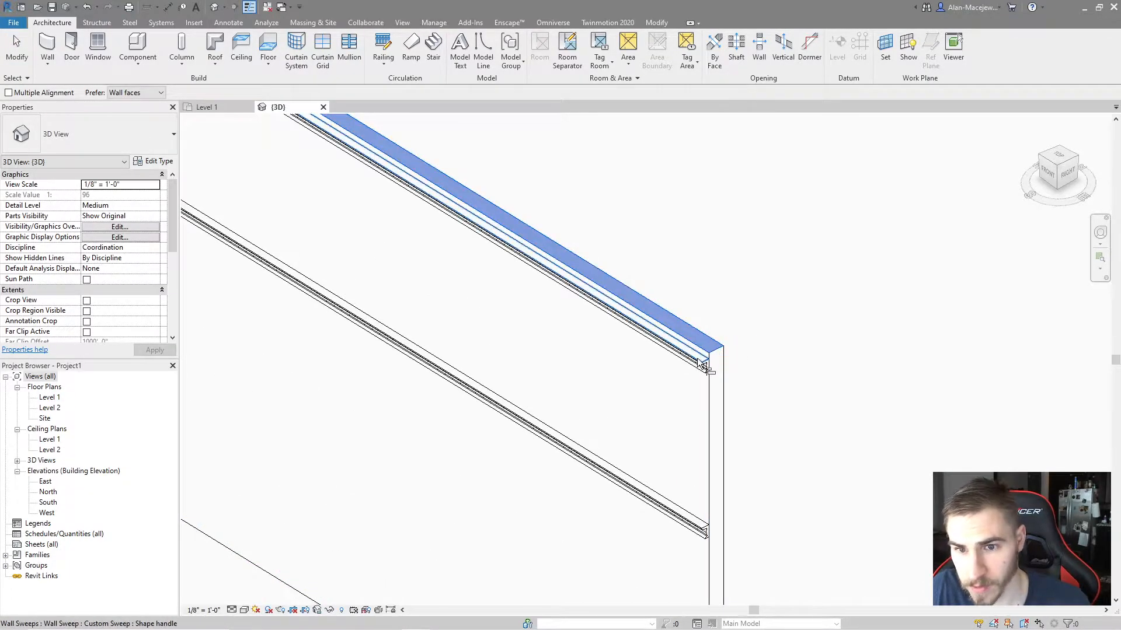
left_click(702, 357)
left_click(704, 400)
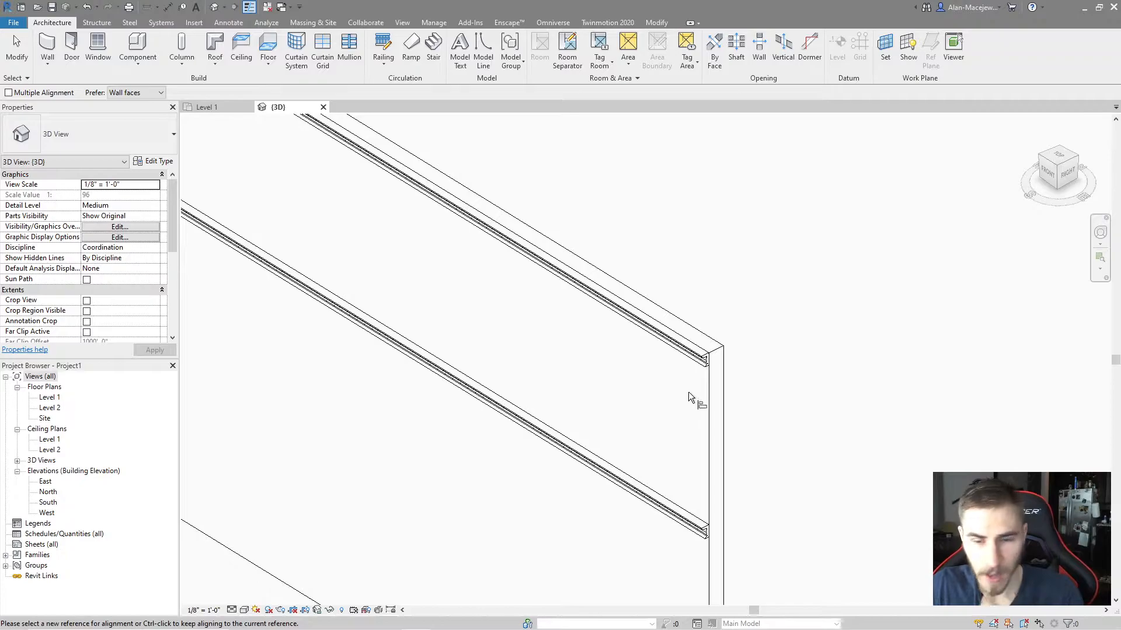
middle_click_drag(759, 412, 718, 420)
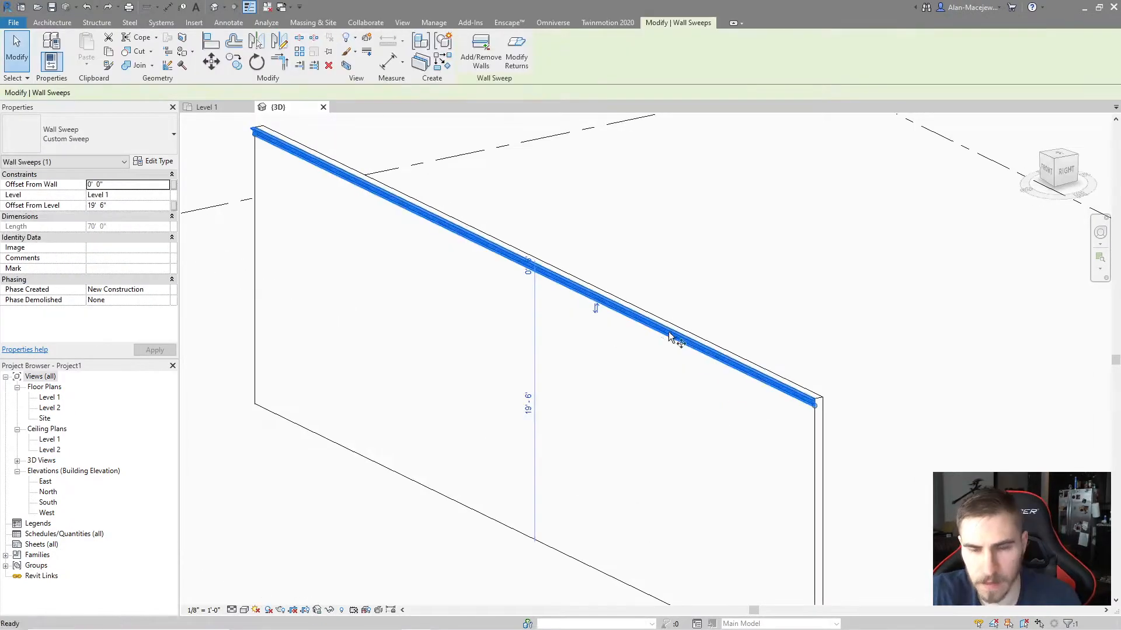
- Try to copy the top sweep straight down the wall by about 14'
key("c")
key("o")
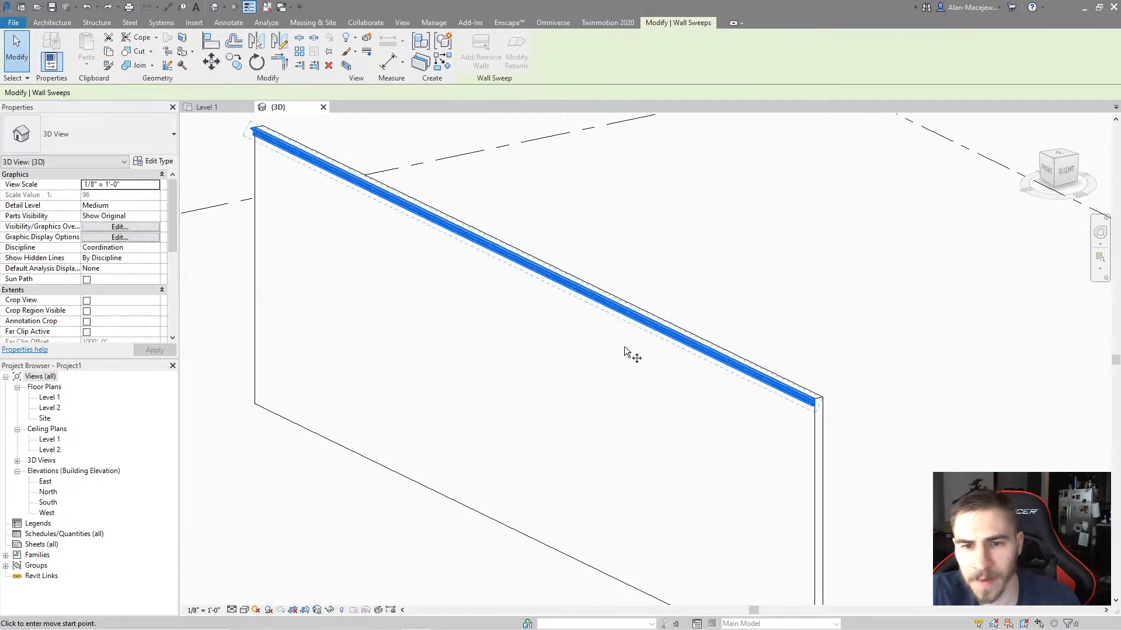
left_click(647, 326)
key("shift")
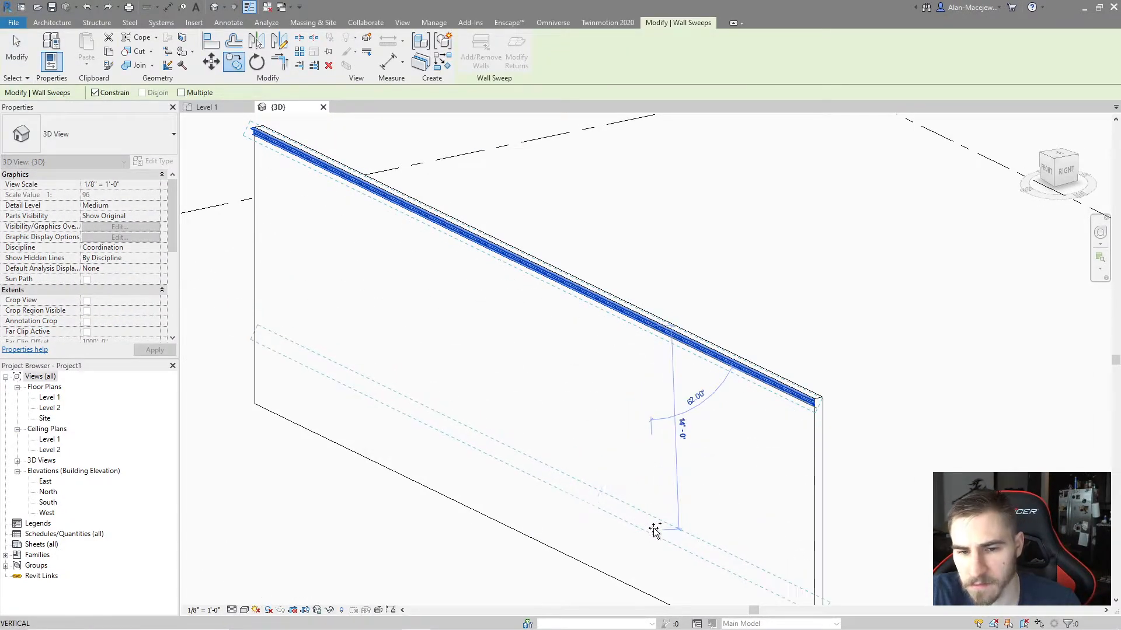
key("Escape")
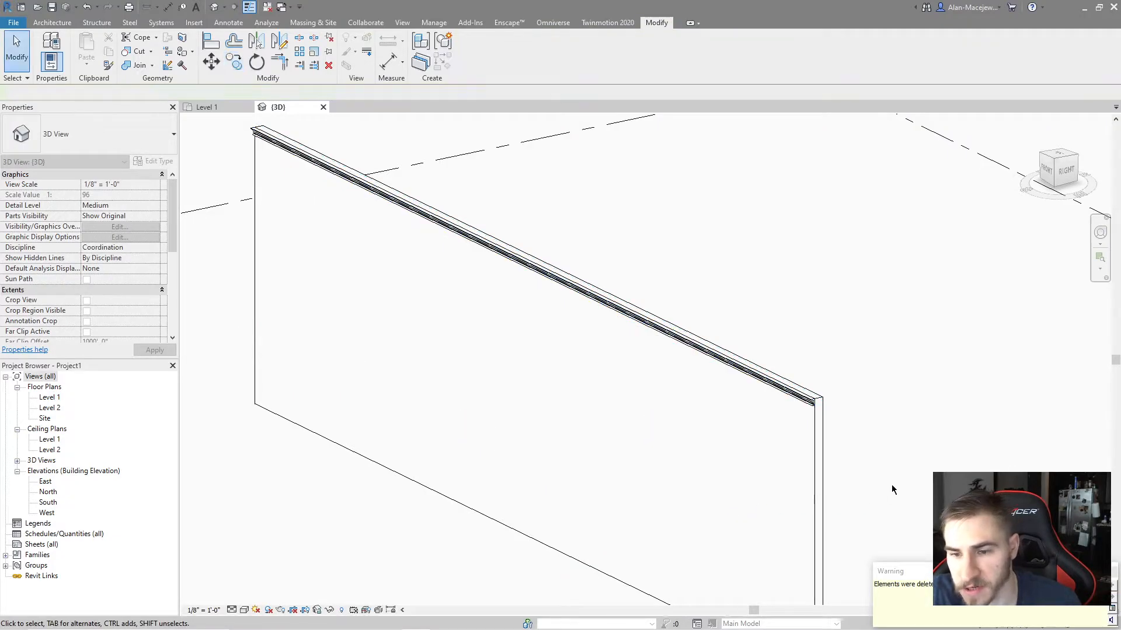
- Place another horizontal Custom Sweep on the lower part of the wall face, using the top sweep as the source type
left_click(642, 319)
scroll(525, 291, "down", 2)
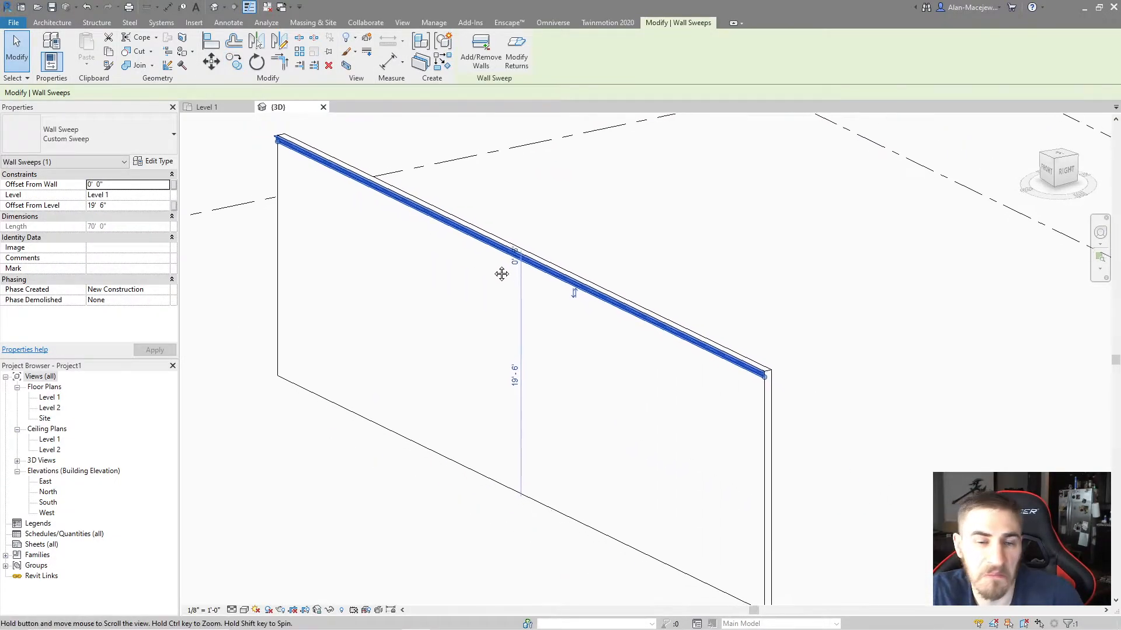
left_click(481, 53)
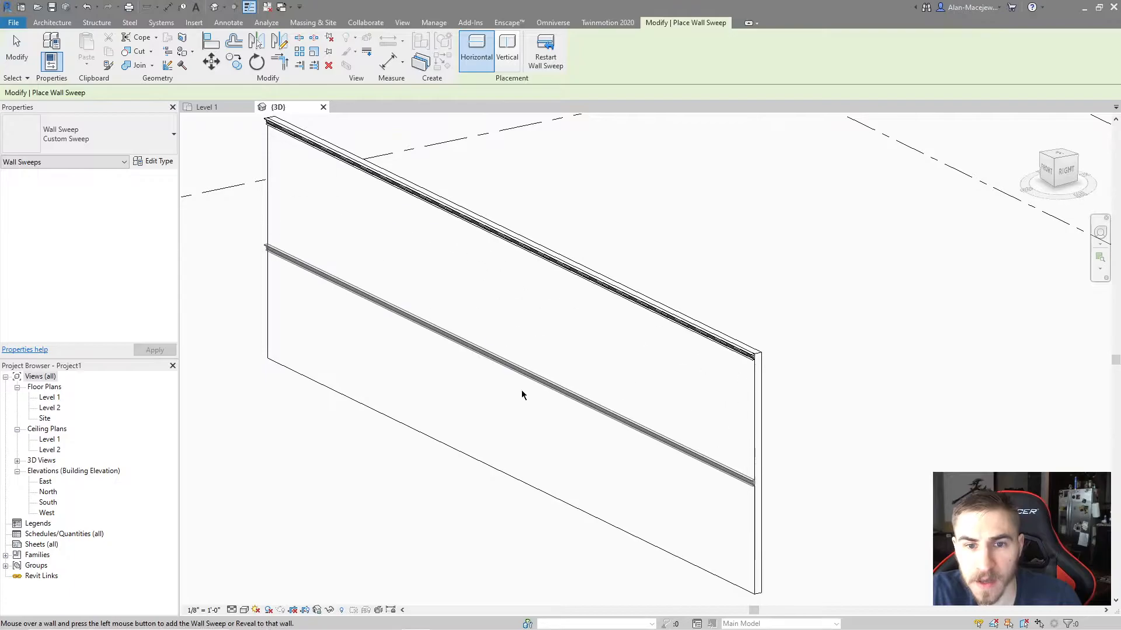
left_click(569, 419)
key("Escape")
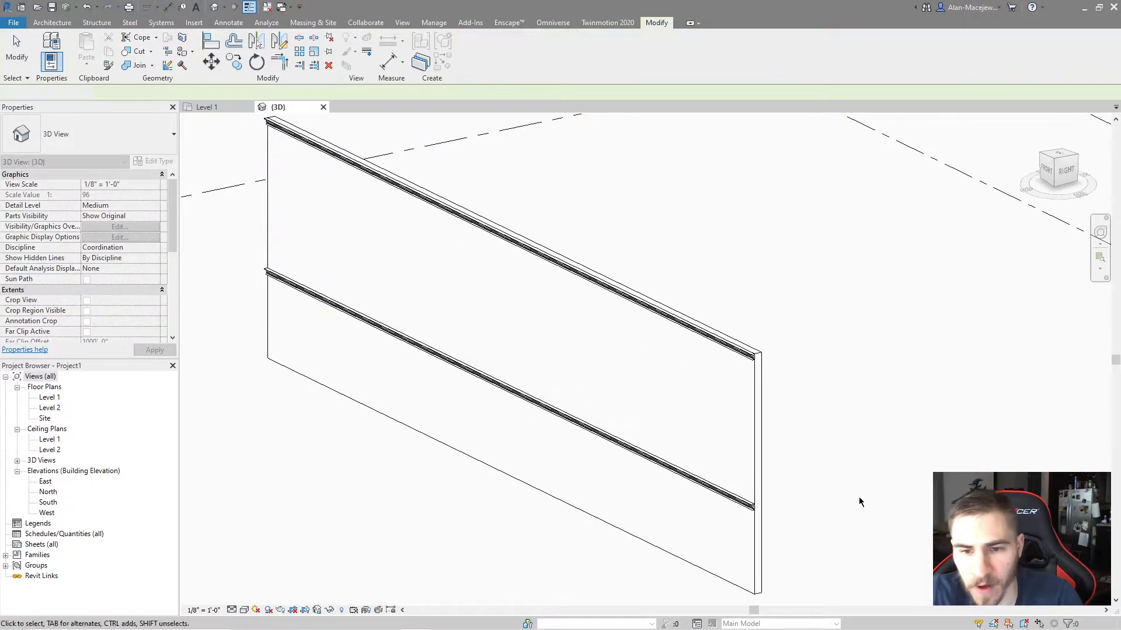
left_click(670, 471)
key("Escape")
- Place a 36" x 84" Single-Flush door below the lower sweep and lower that sweep to about 4' 2 1/2" above Level 1, across the door
left_click(52, 22)
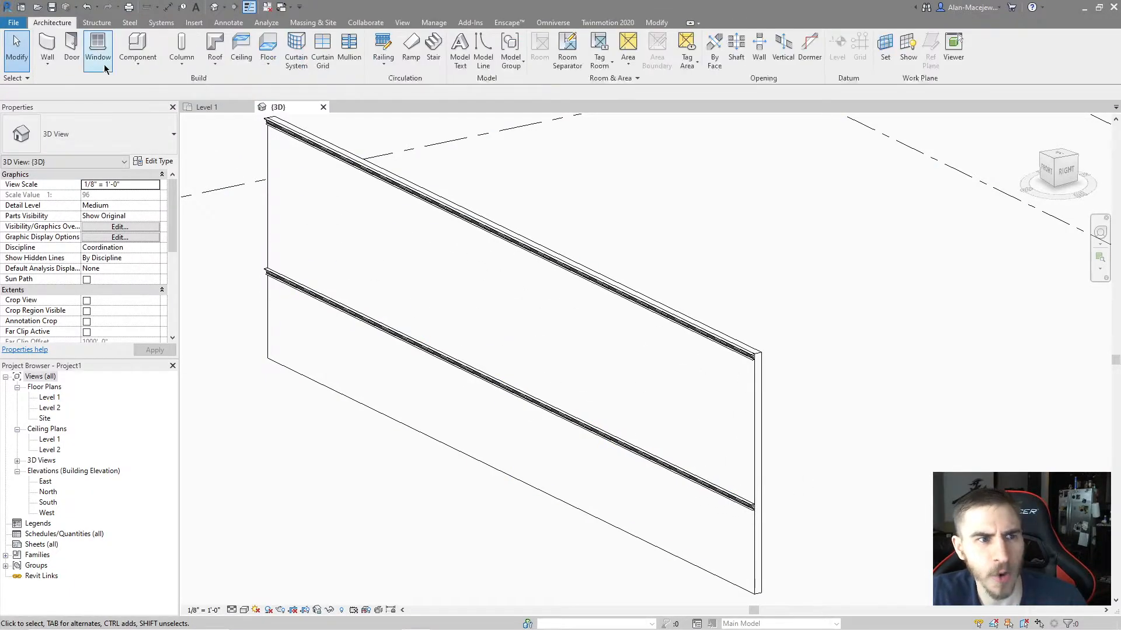
left_click(71, 50)
left_click(574, 460)
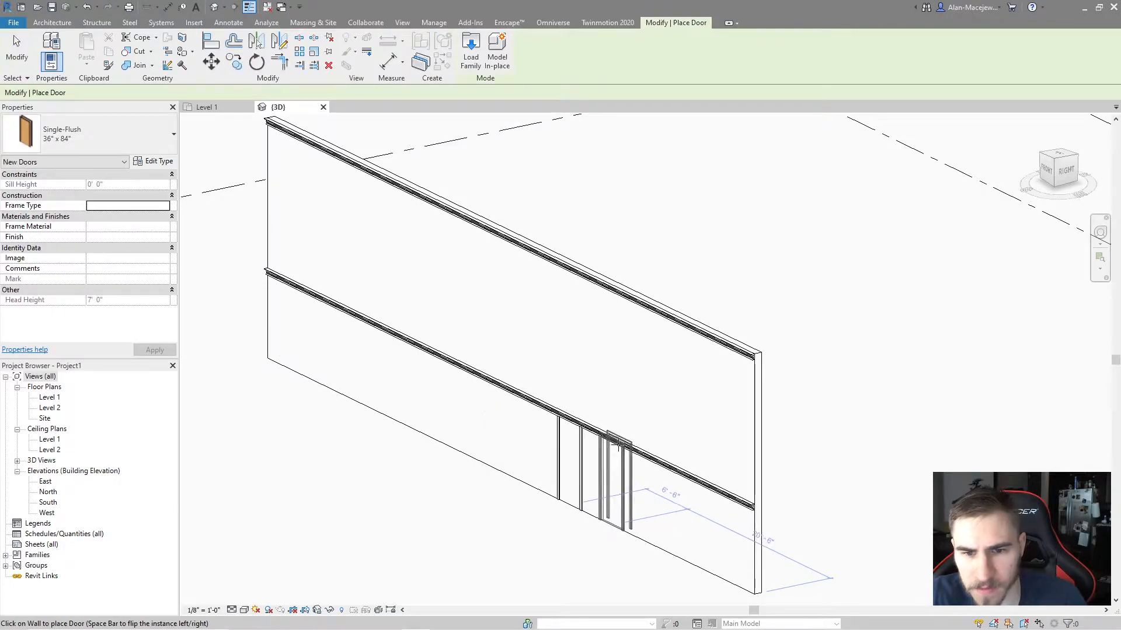
key("Escape")
left_click_drag(624, 449, 621, 483)
left_click(851, 498)
- Examine how the lower sweep breaks at the door and review the Cut by Inserts setting in its type properties
middle_click_drag(595, 487, 727, 481, "shift")
scroll(657, 429, "up", 3)
left_click(634, 434)
middle_click_drag(686, 418, 612, 444, "shift")
scroll(523, 485, "down", 2)
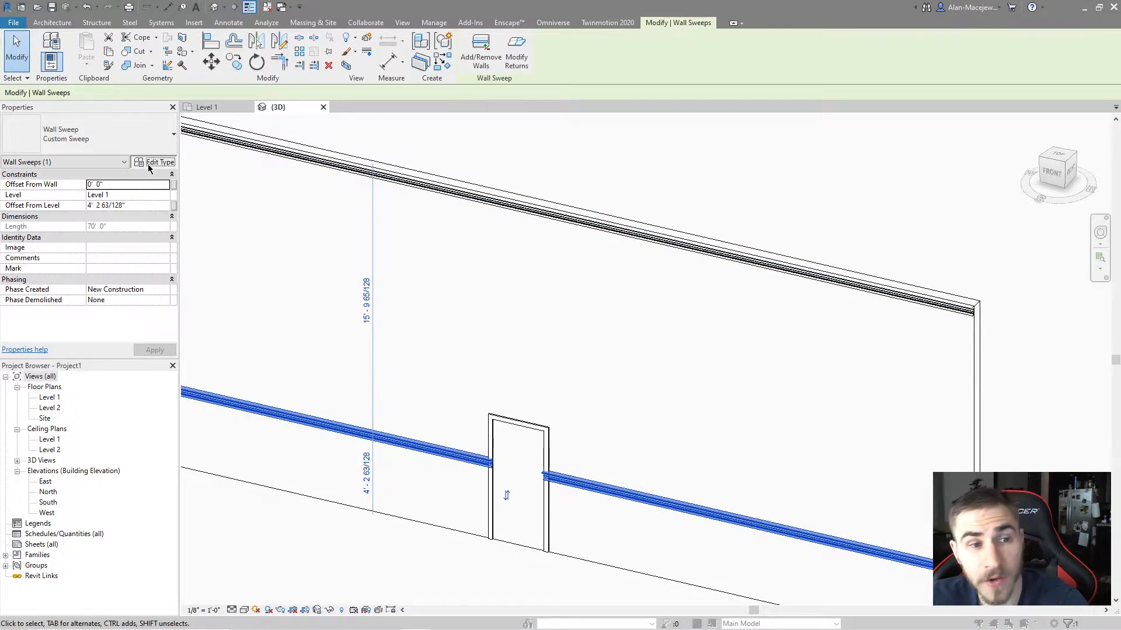
left_click(153, 162)
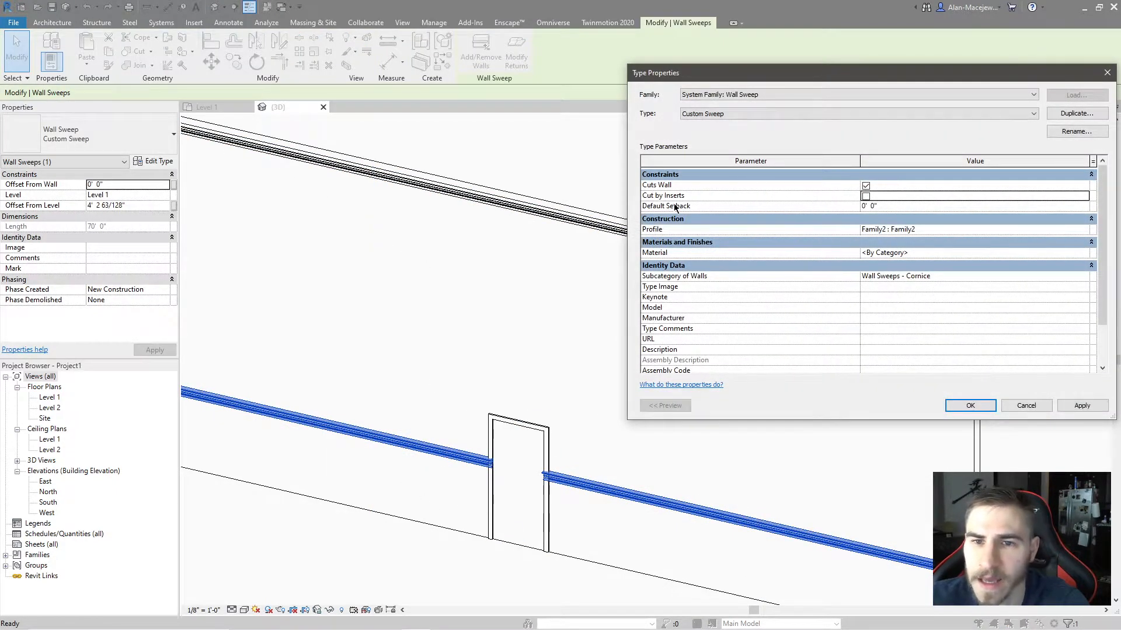
mouse_move(656, 203)
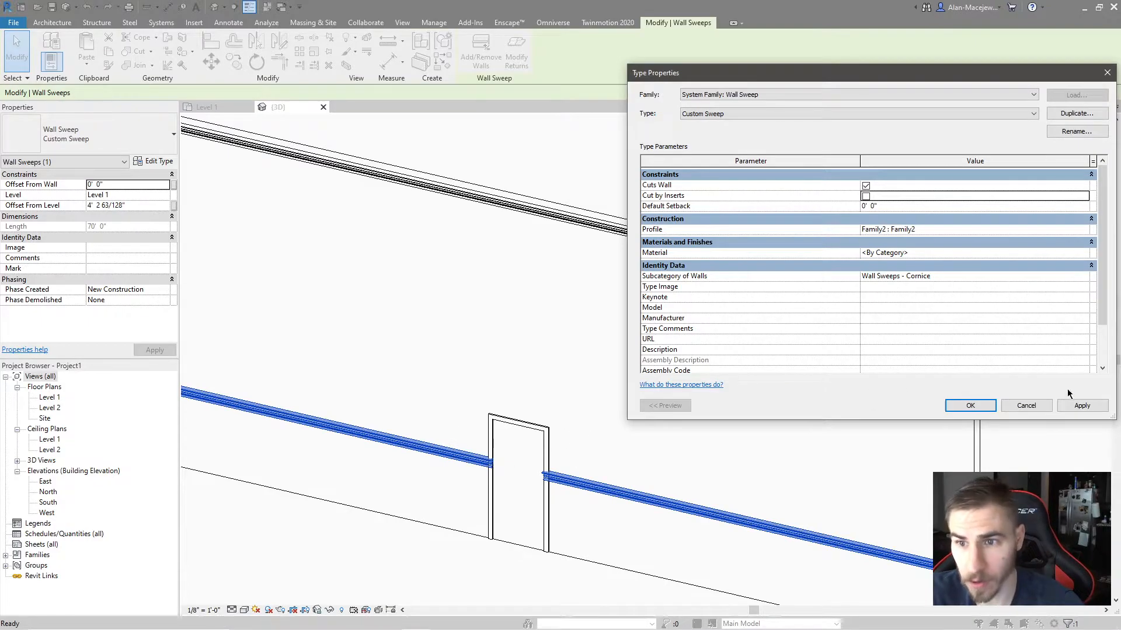
left_click(969, 405)
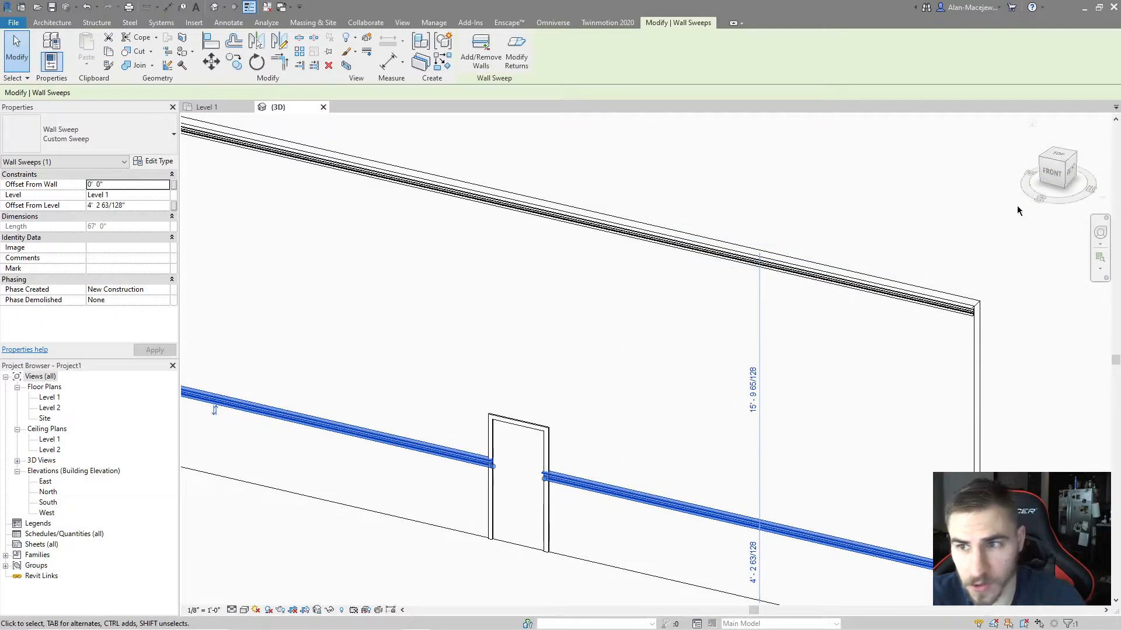
- Raise the lower sweep to 6' 11" above Level 1 at the door head and turn on Cut by Inserts for its type
left_click(1053, 175)
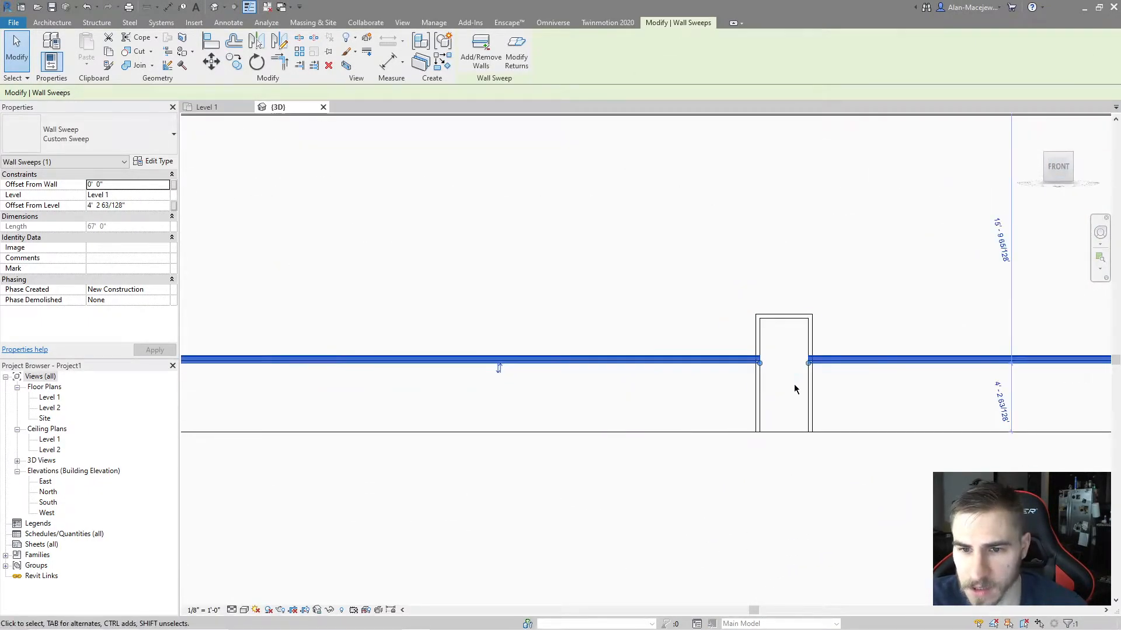
left_click_drag(782, 365, 802, 291)
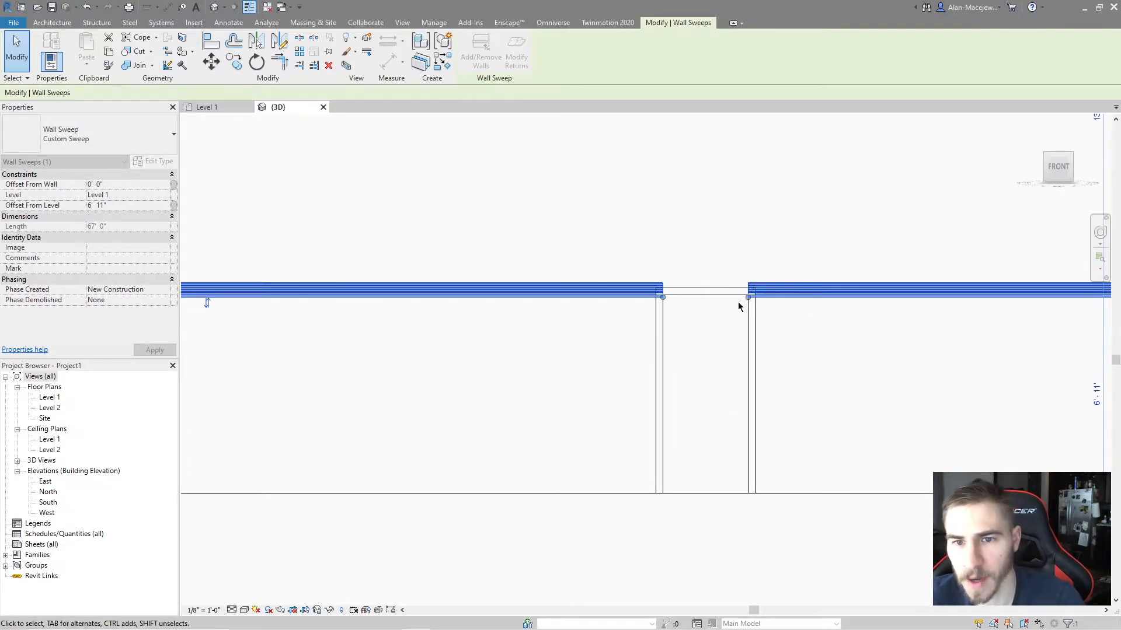
left_click(158, 162)
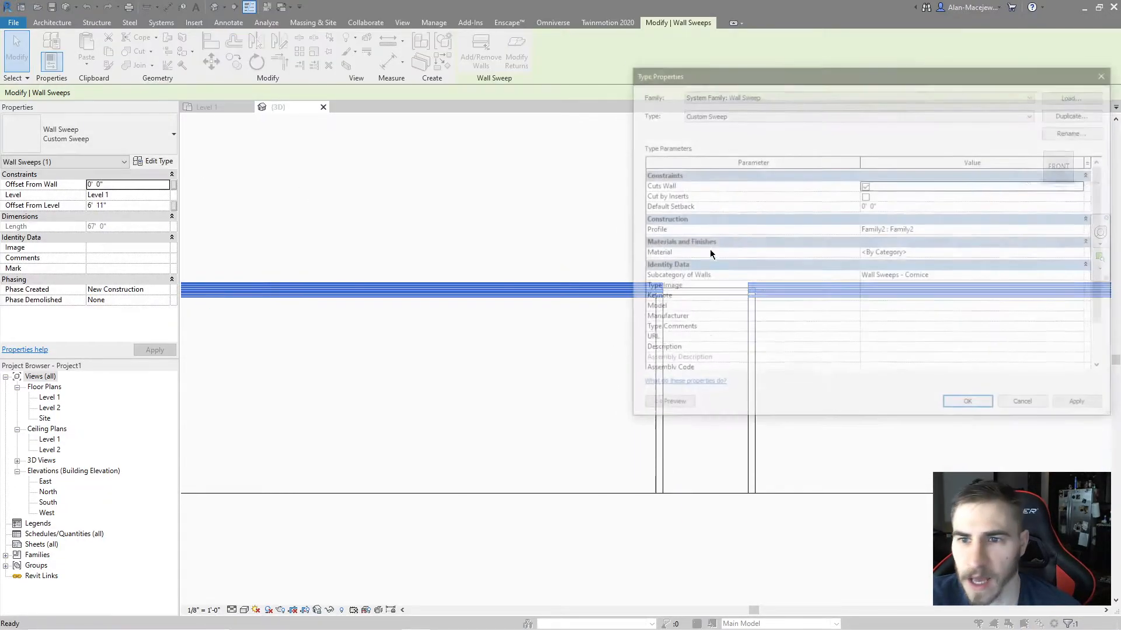
left_click(866, 196)
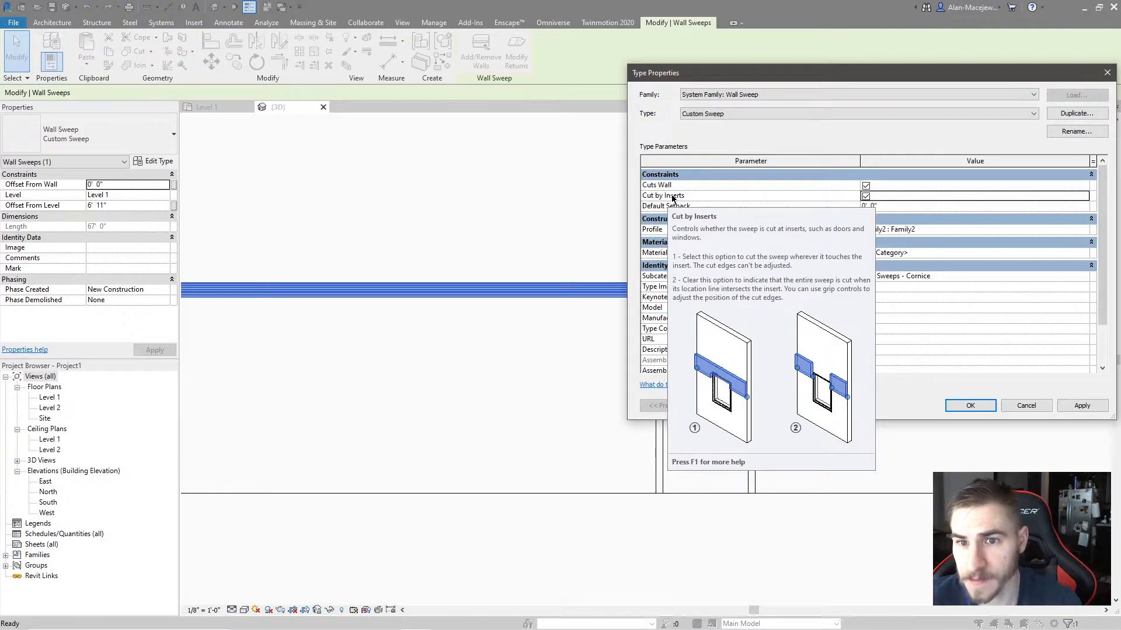
left_click(985, 410)
- Lower the sweep over the door to 6' 9 3/4" above Level 1 so it overlaps the door opening
scroll(711, 283, "up", 4)
scroll(783, 283, "up", 2)
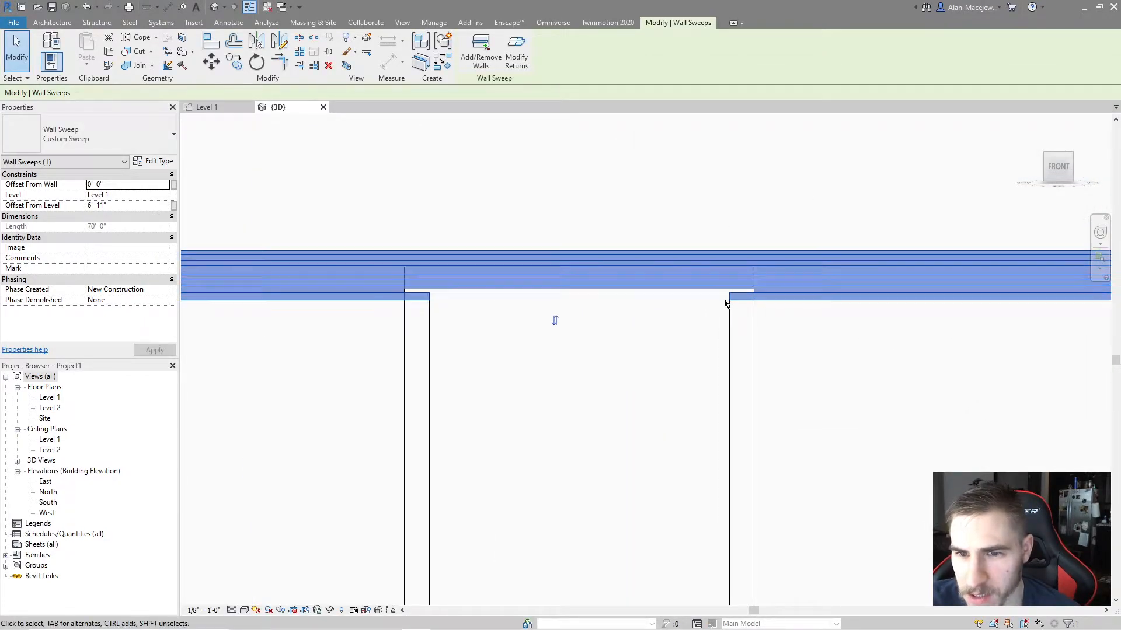
left_click_drag(790, 308, 811, 321)
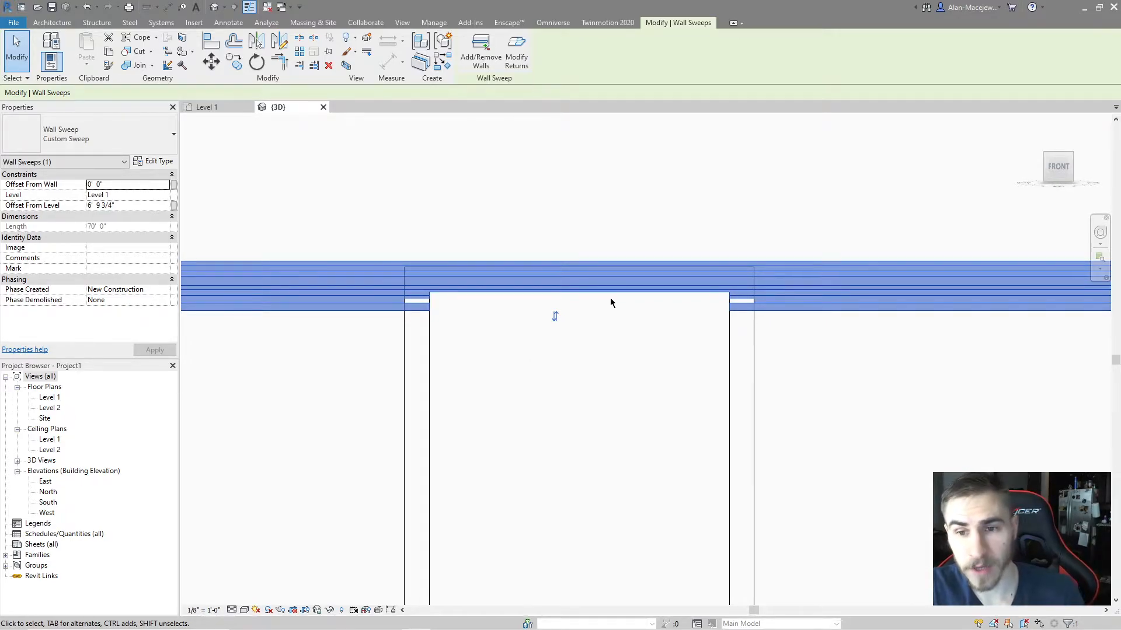
- Review the lower sweep along the wall in 3D together with its type properties
scroll(600, 341, "down", 3)
middle_click_drag(600, 341, 425, 300, "shift")
left_click(168, 163)
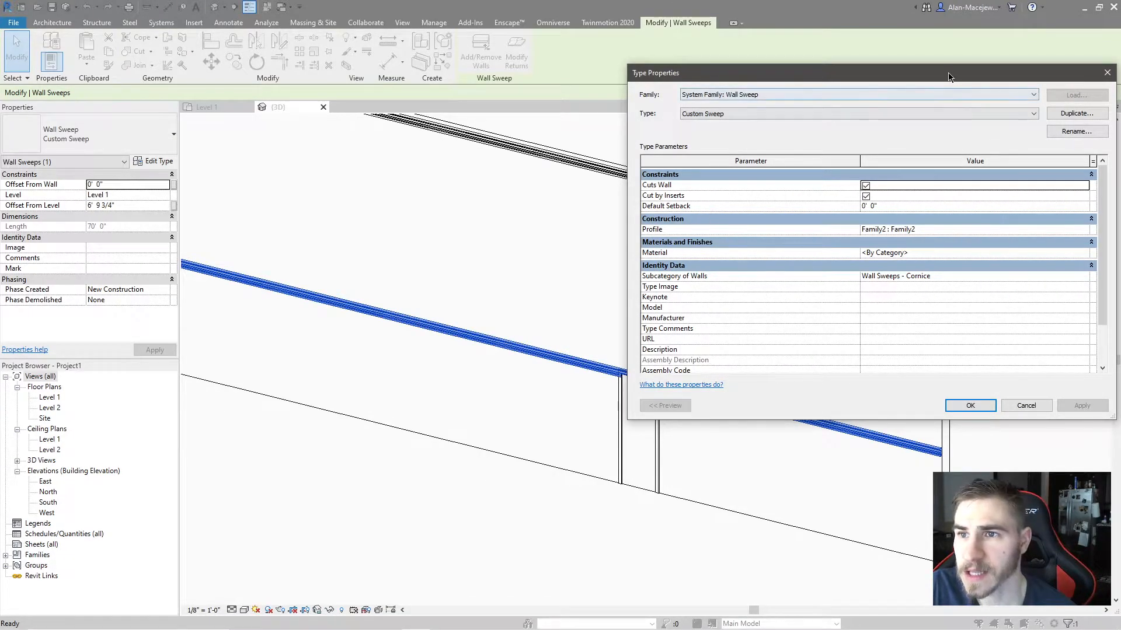
left_click_drag(948, 76, 858, 123)
left_click(901, 119)
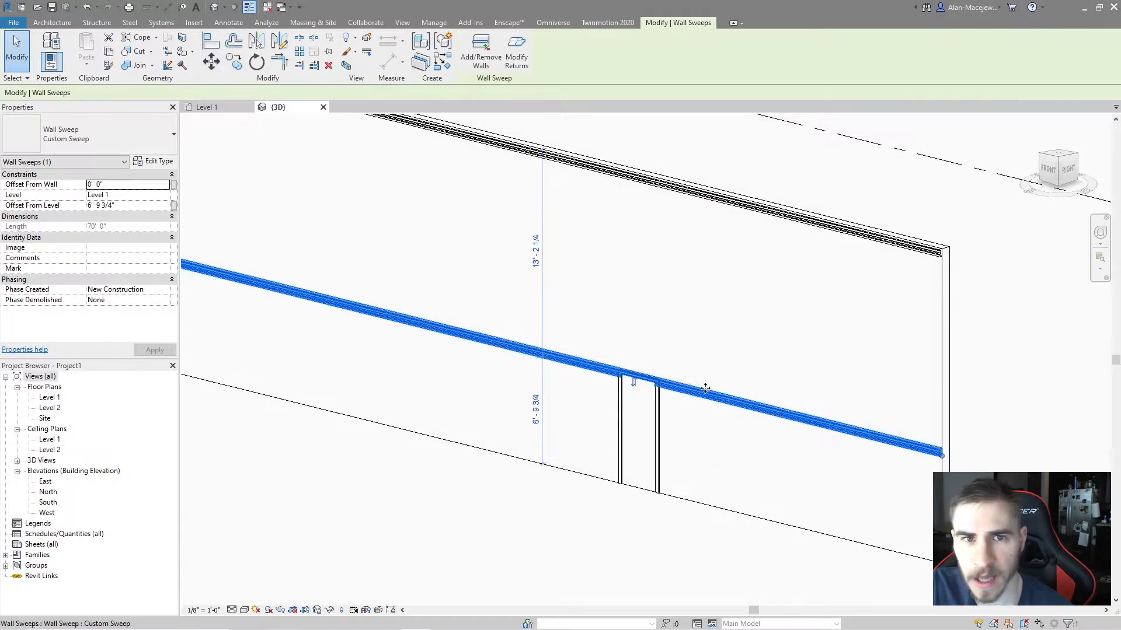
- Find the Family2 profile among the project's loaded families and open it for editing
left_click(6, 555)
scroll(85, 493, "down", 2)
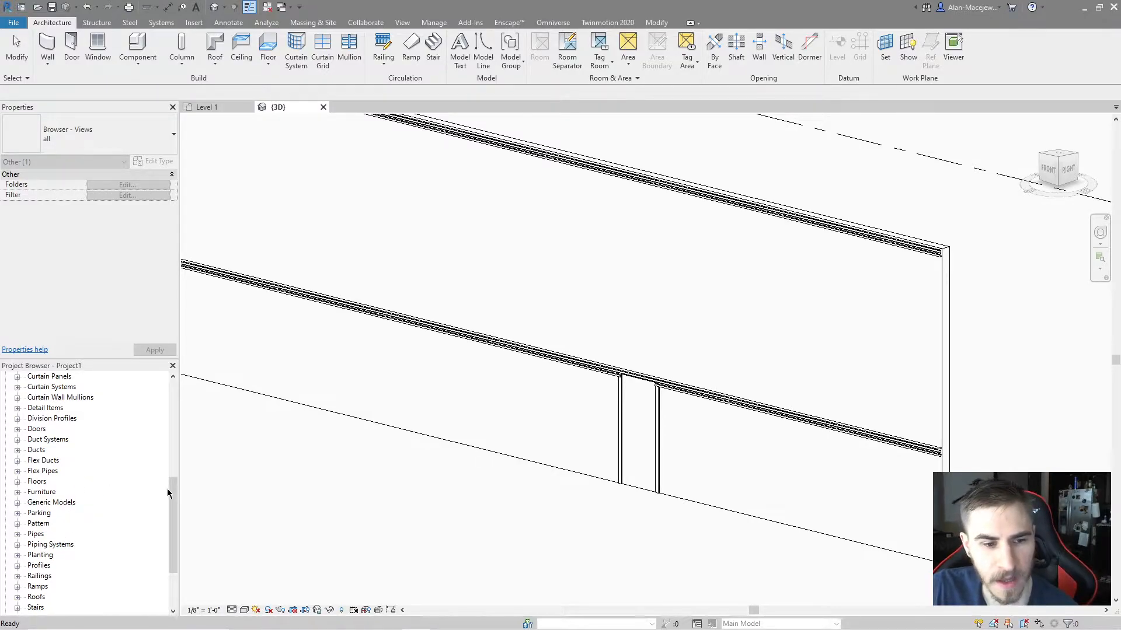
left_click_drag(168, 493, 174, 385)
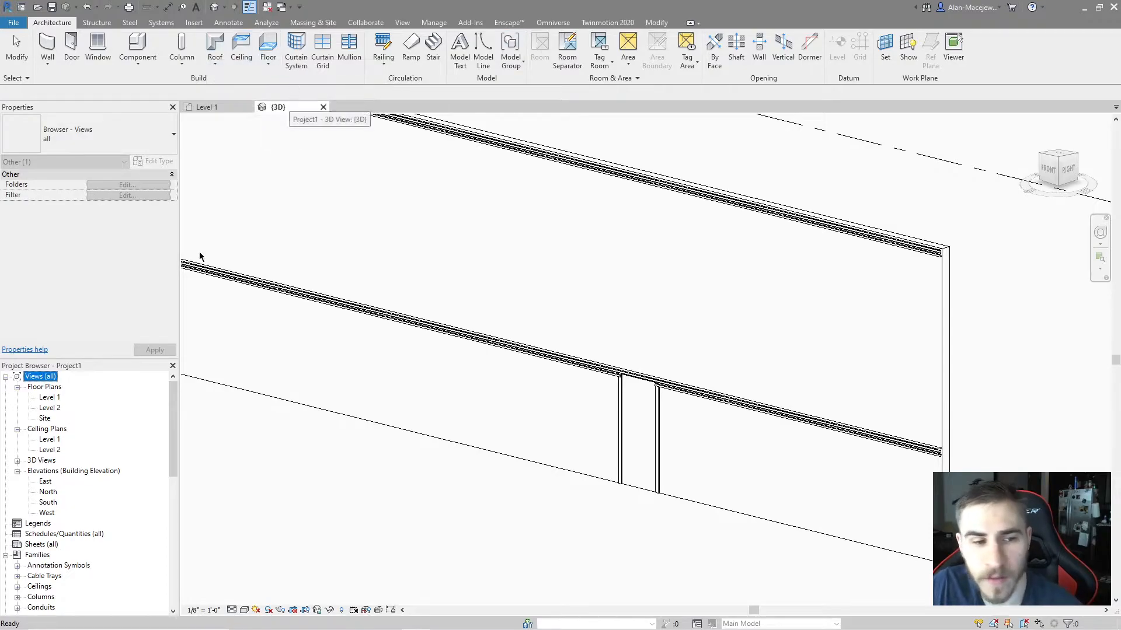
scroll(88, 516, "down", 3)
scroll(88, 514, "down", 3)
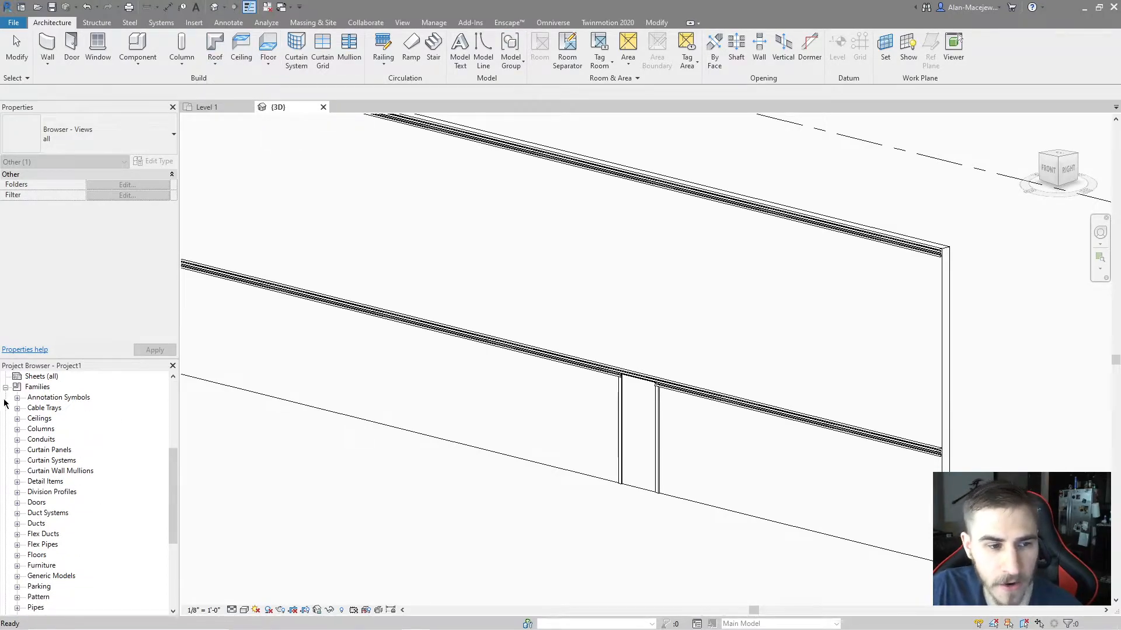
left_click(32, 388)
scroll(37, 426, "down", 6)
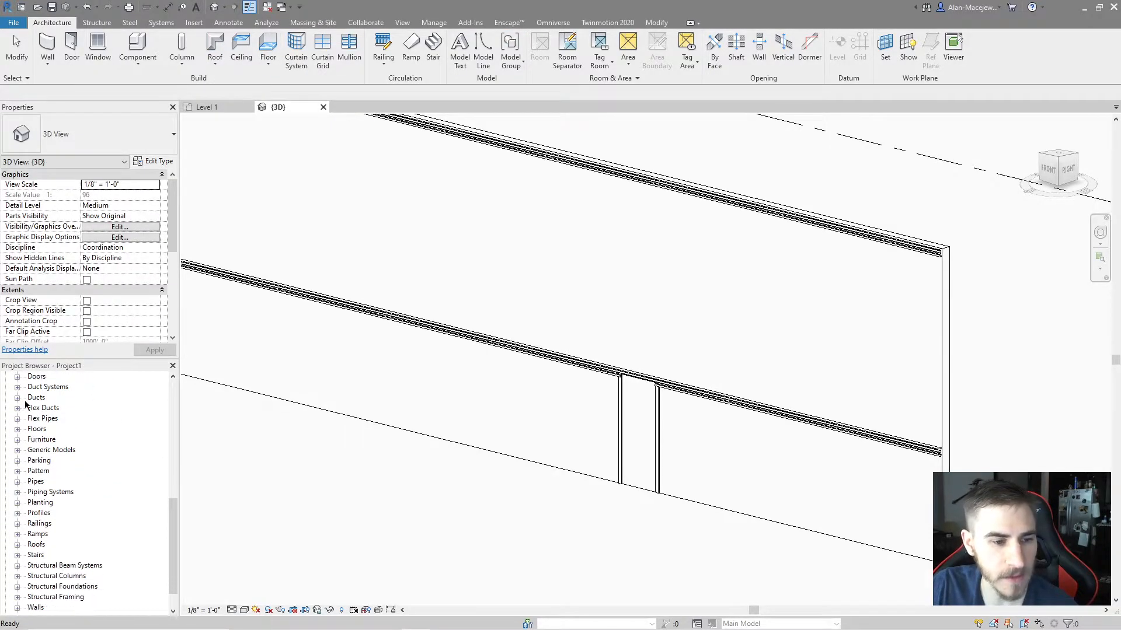
left_click(17, 483)
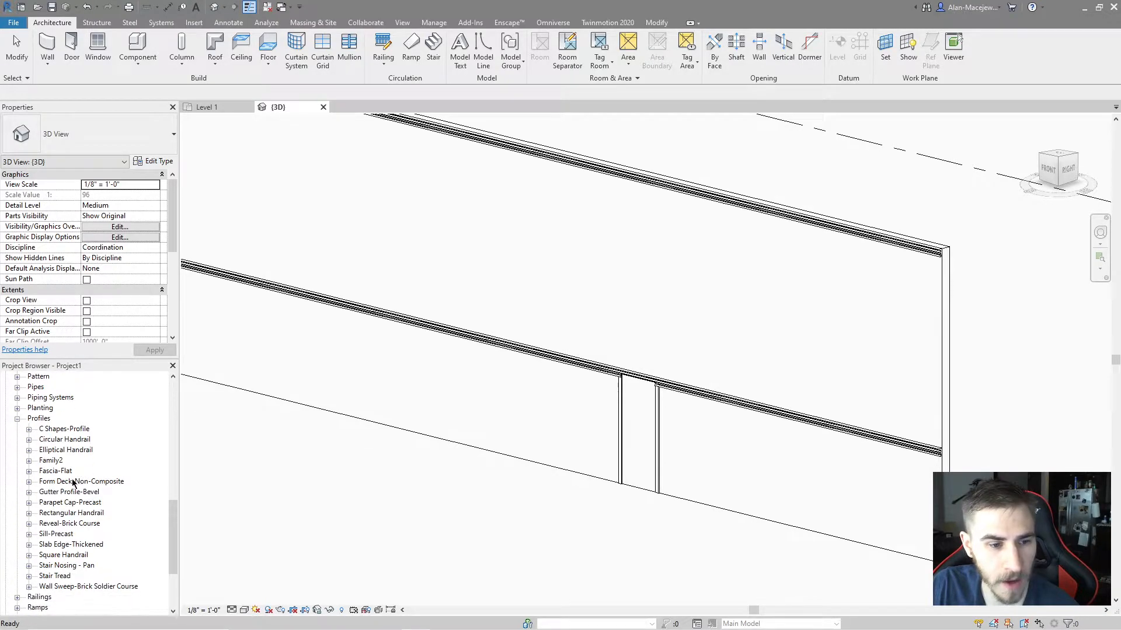
scroll(87, 488, "down", 1)
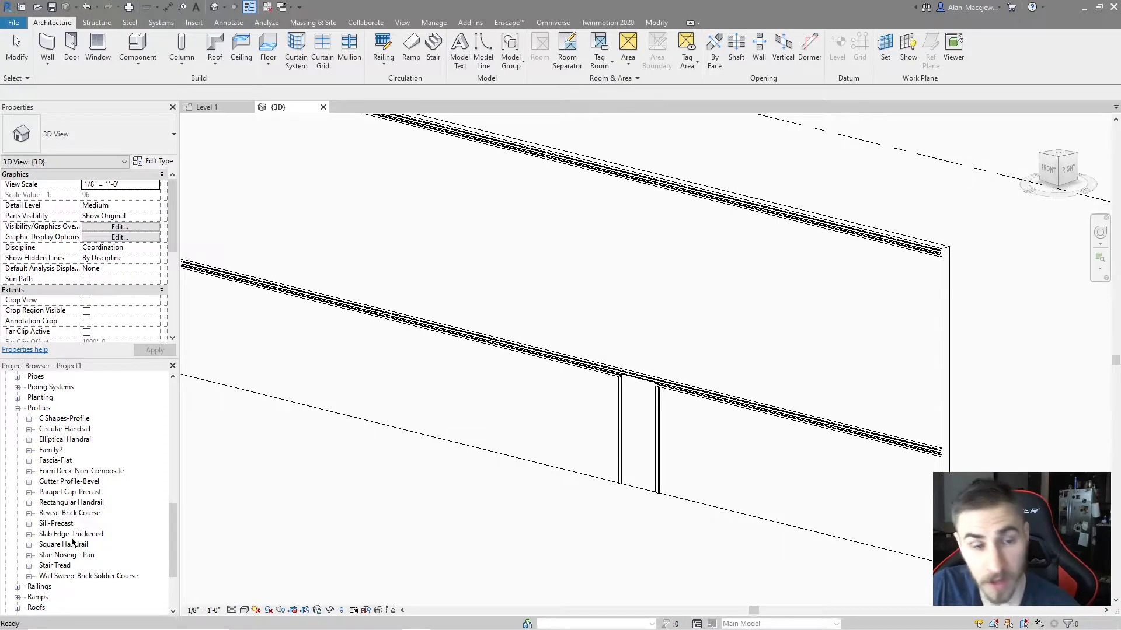
right_click(48, 452)
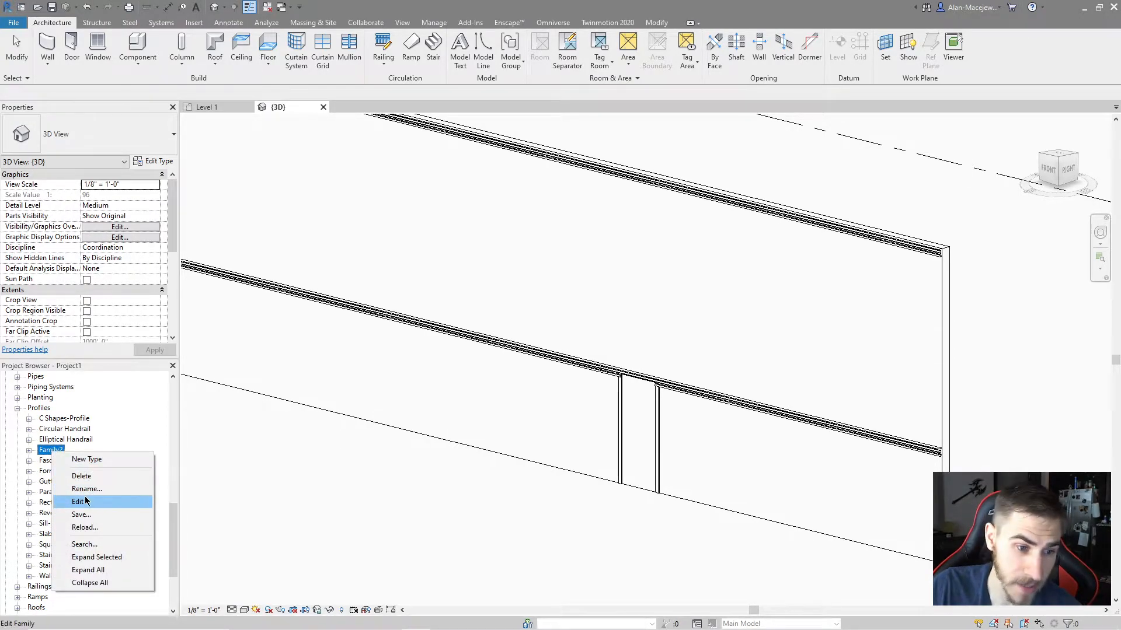
left_click(86, 501)
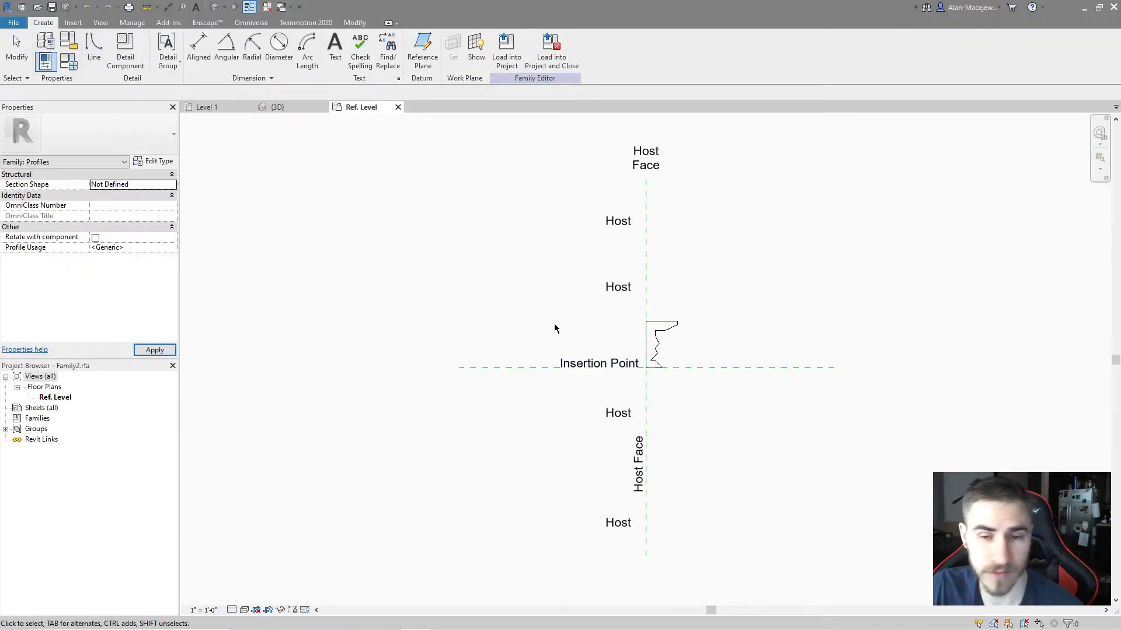
- Move all profile lines 6" horizontally away from the host face and load the family into the project, overwriting the existing version
scroll(700, 345, "up", 3)
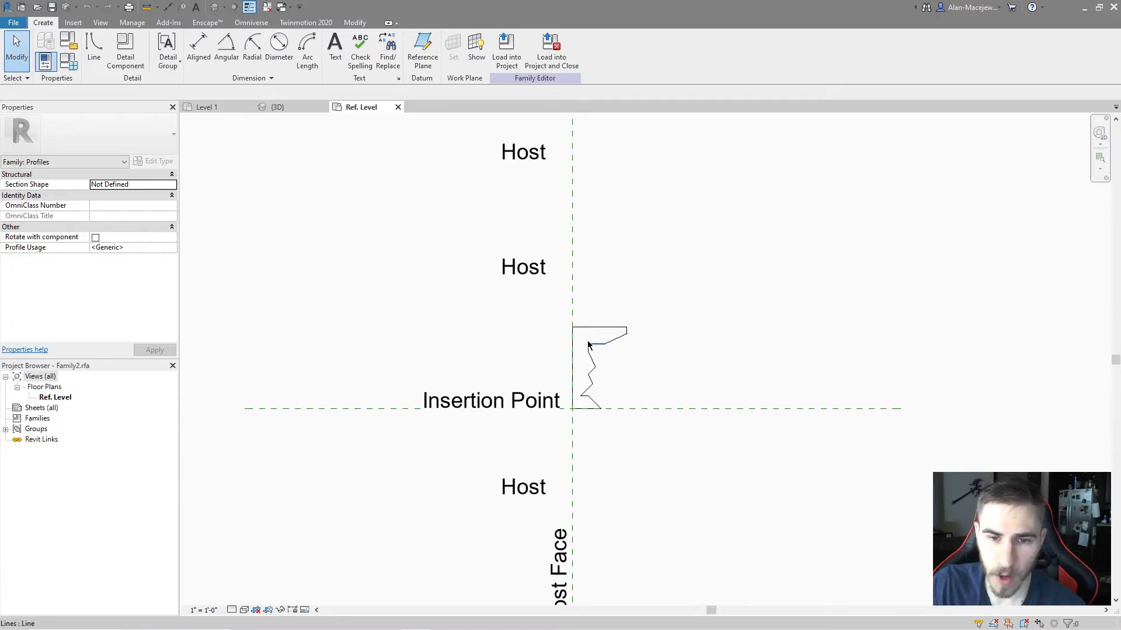
left_click_drag(561, 331, 660, 418)
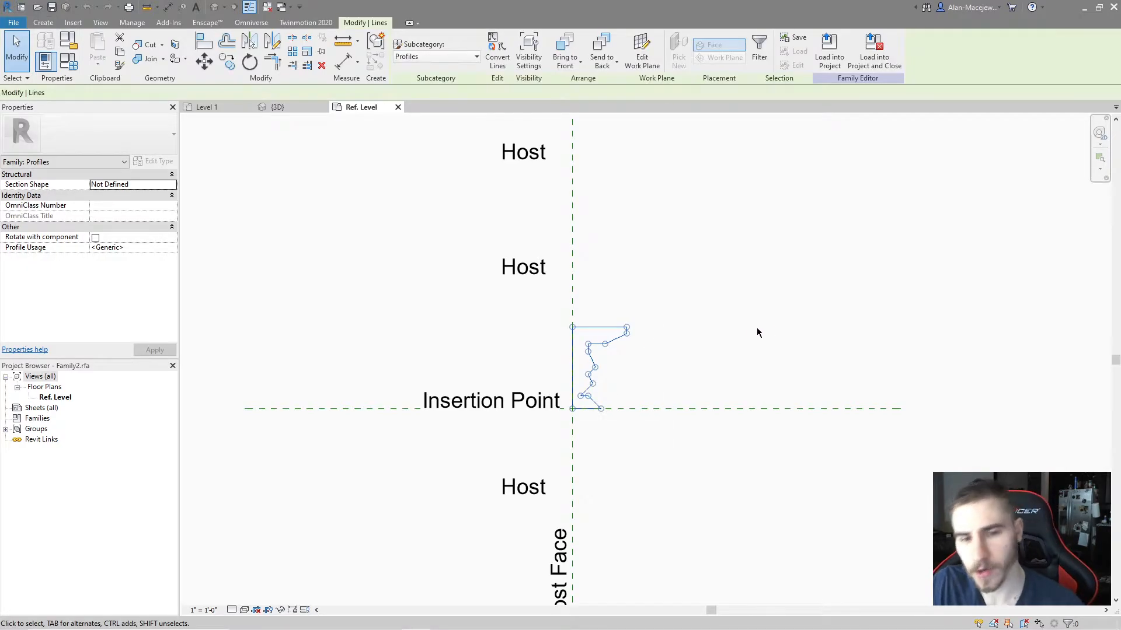
key("m")
key("v")
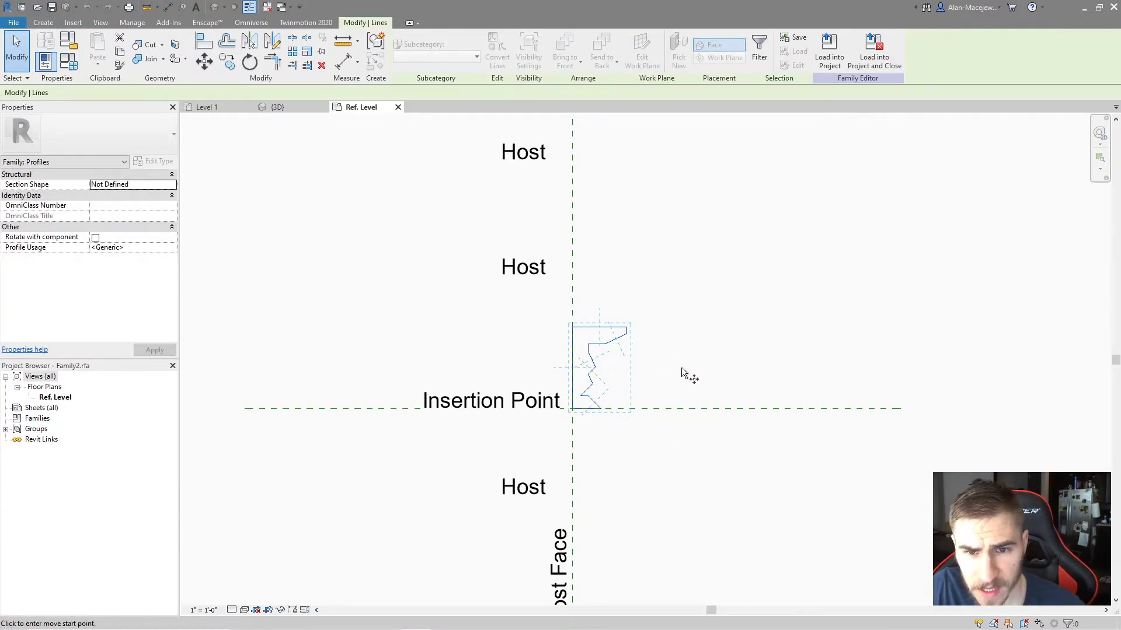
left_click(573, 327)
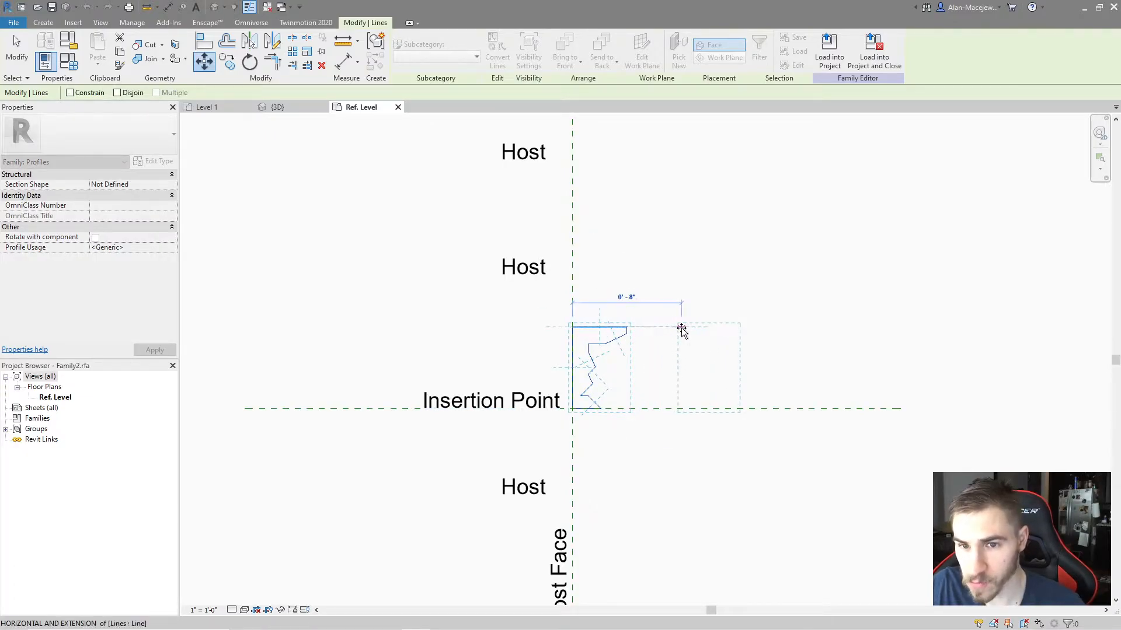
type("6\"")
key("Return")
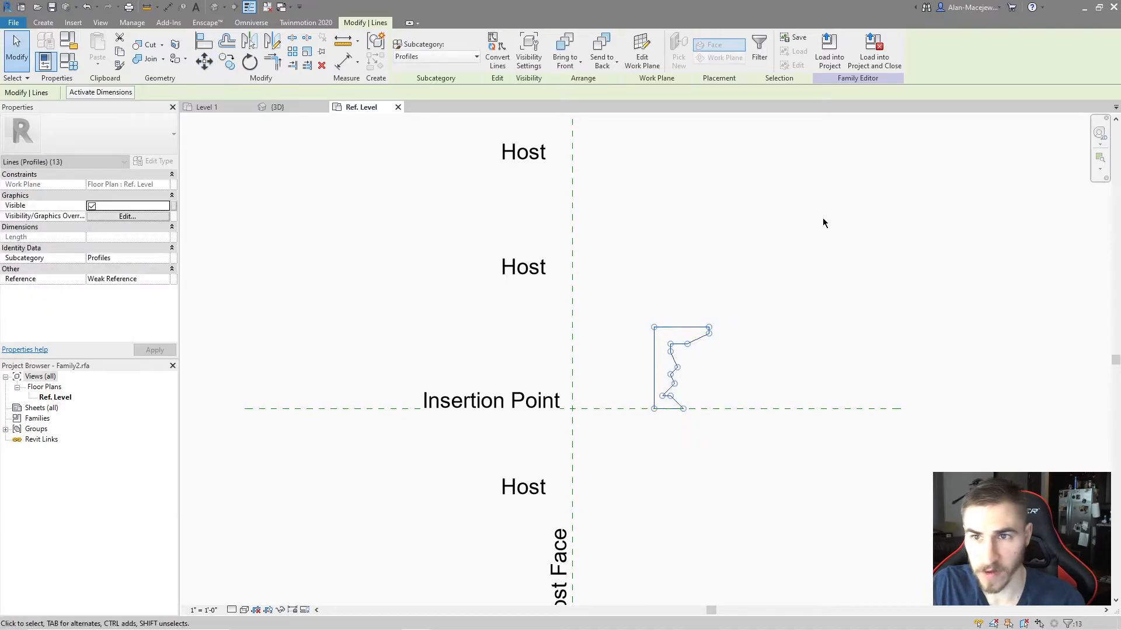
left_click(830, 58)
left_click(525, 292)
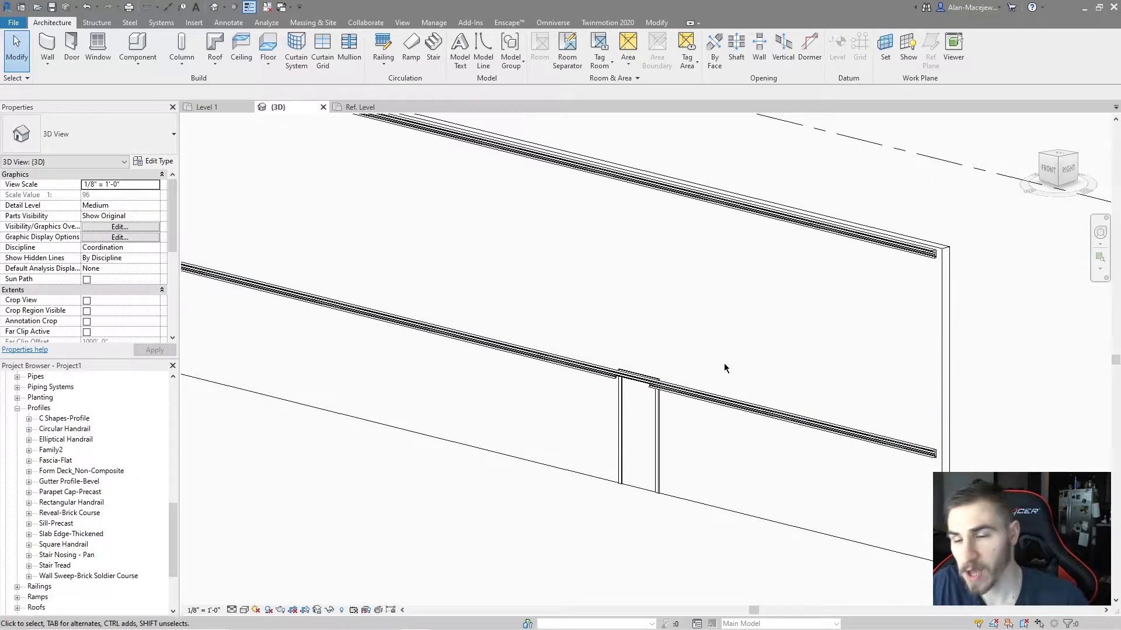
- Examine how the offset lower sweep sits relative to the wall and how it is cut around the door frame
scroll(839, 309, "down", 3)
middle_click_drag(804, 365, 811, 339, "shift")
left_click(659, 426)
left_click(658, 425)
scroll(693, 379, "up", 3)
middle_click_drag(692, 380, 655, 521, "shift")
scroll(613, 330, "up", 2)
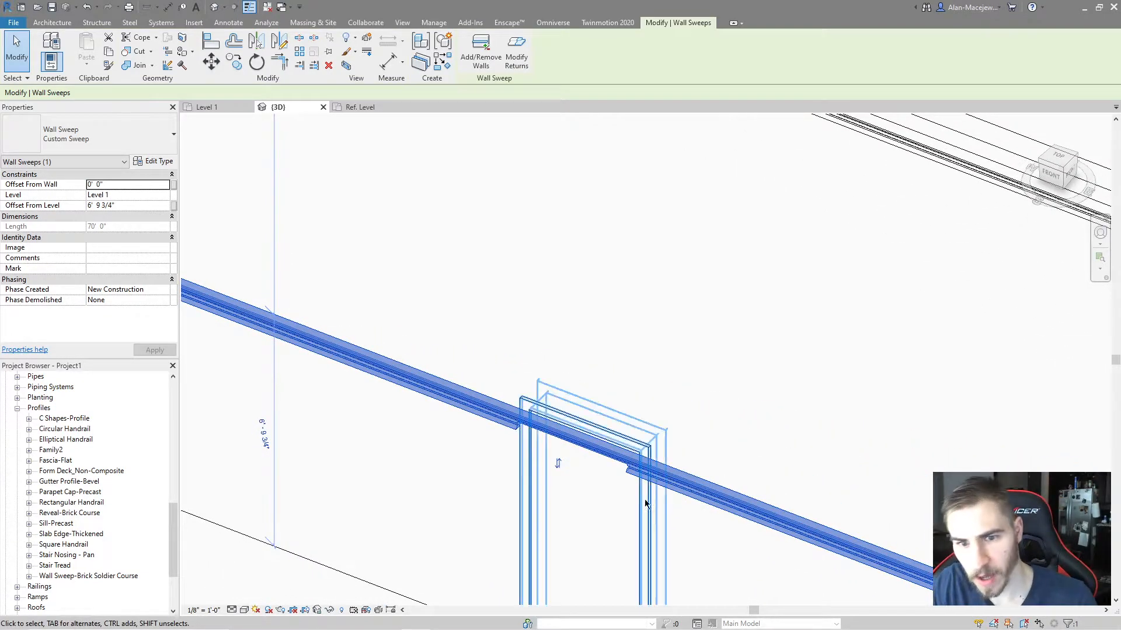
middle_click_drag(577, 406, 666, 368, "shift")
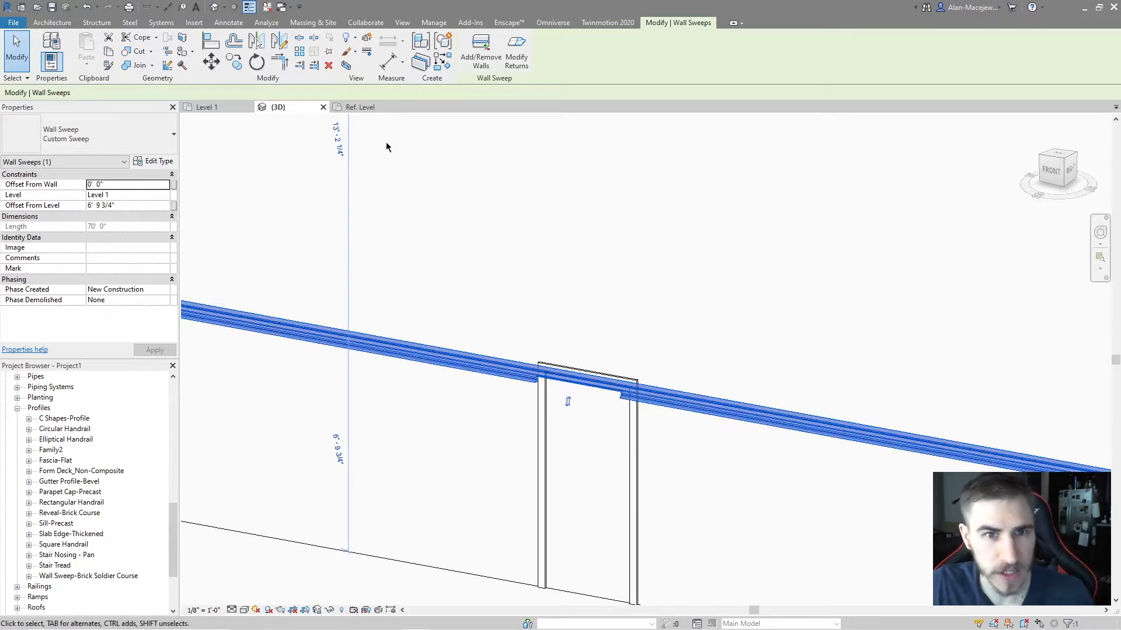
- Return to the Family2 profile and move all its lines back so the vertical edge lies on the host face
left_click(360, 108)
left_click_drag(622, 296, 790, 425)
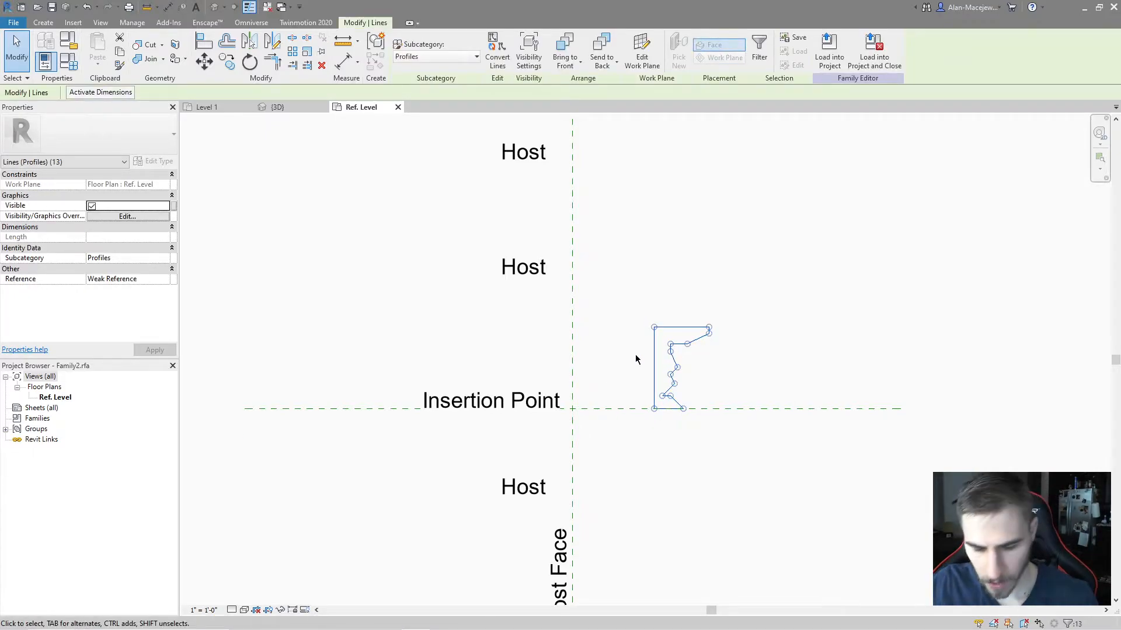
key("m")
key("v")
left_click(654, 348)
left_click(572, 348)
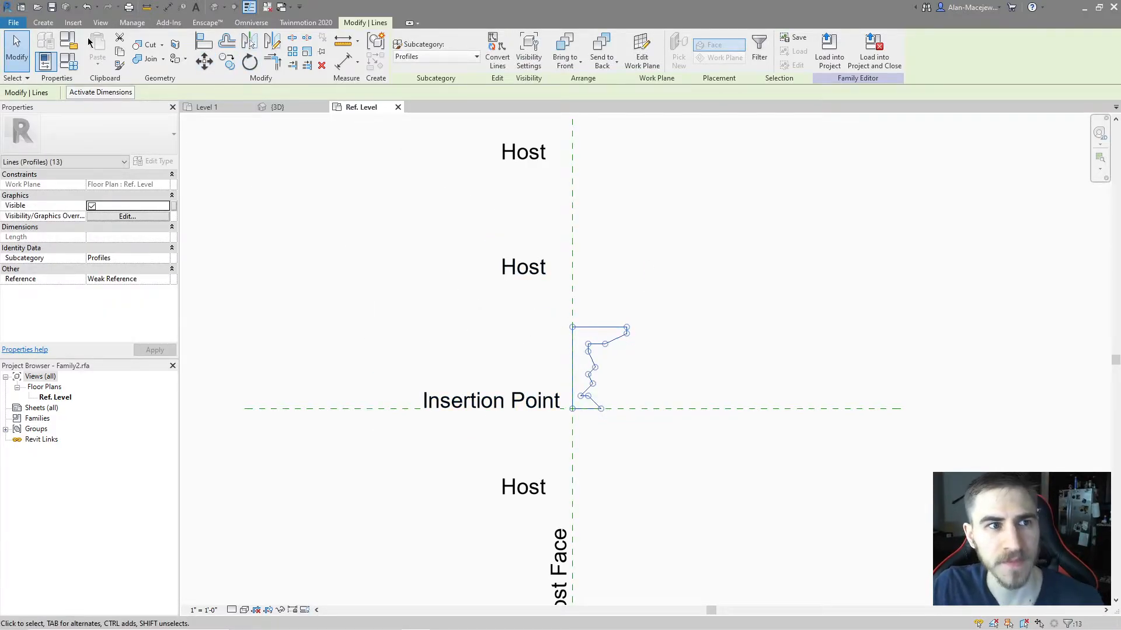
- Sketch two 45-degree lines on the host side of the profile, starting from the upper and lower ends of its vertical edge
left_click(43, 22)
left_click(93, 49)
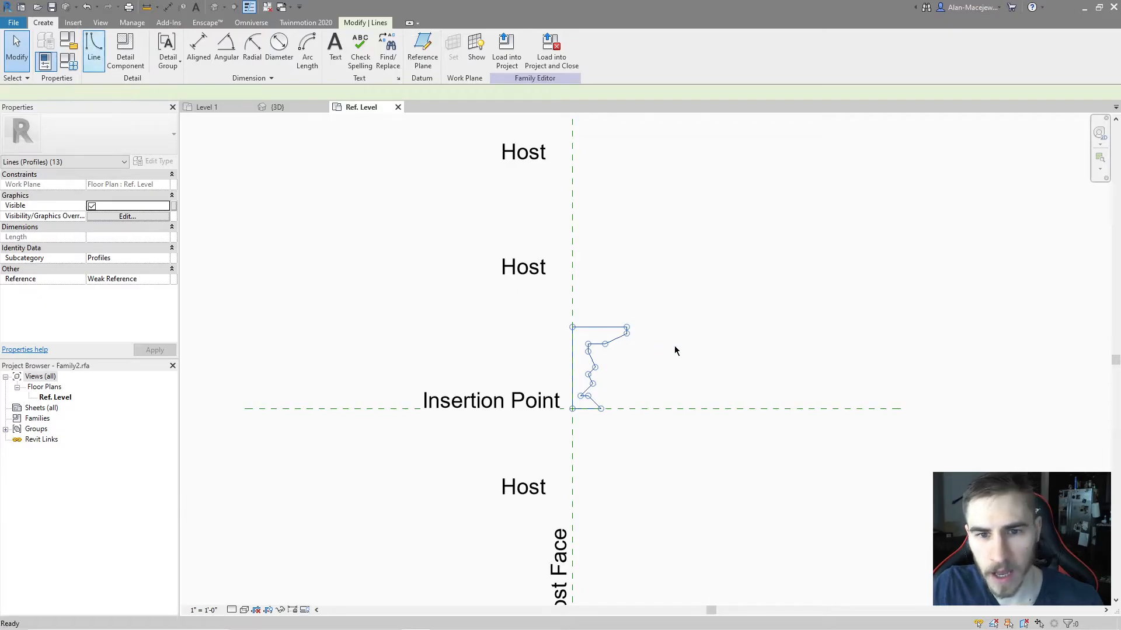
left_click(572, 327)
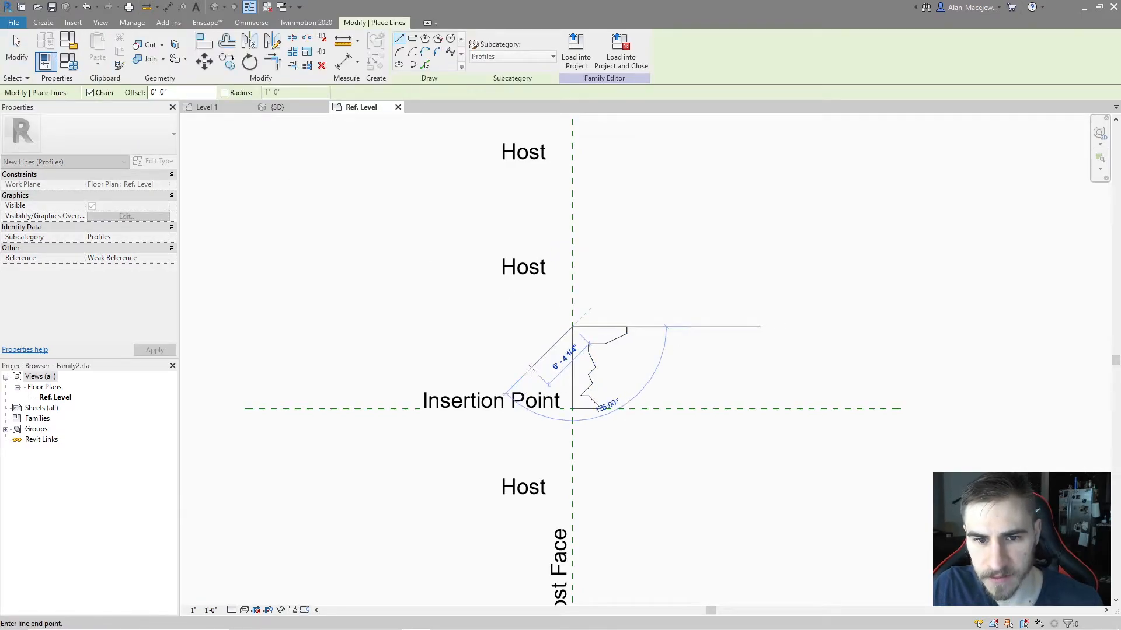
left_click(527, 371)
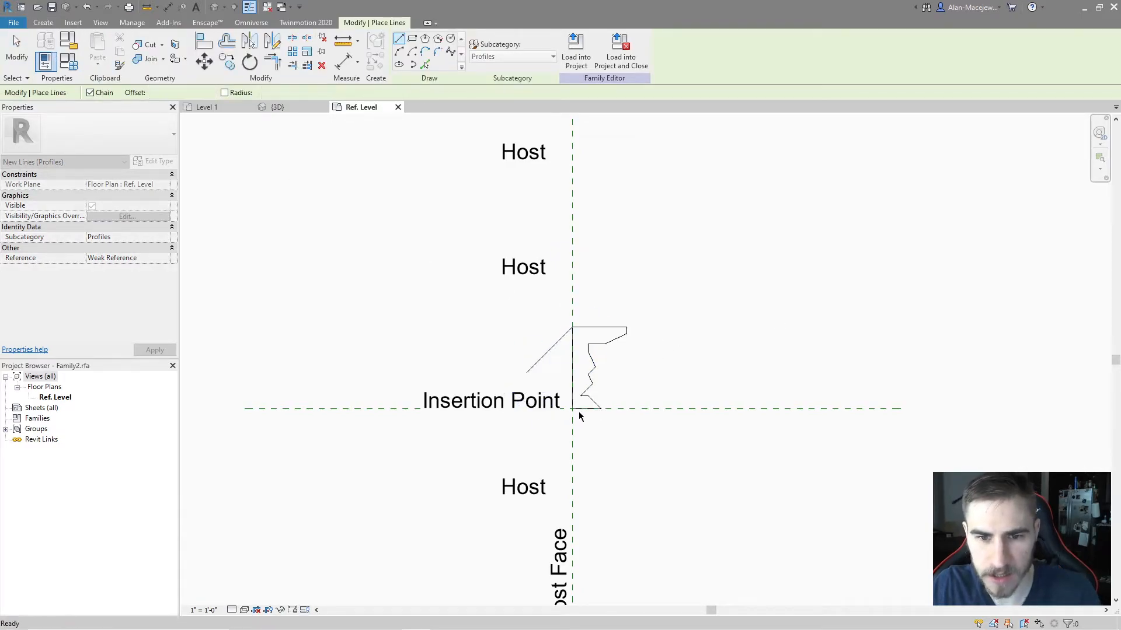
key("Escape")
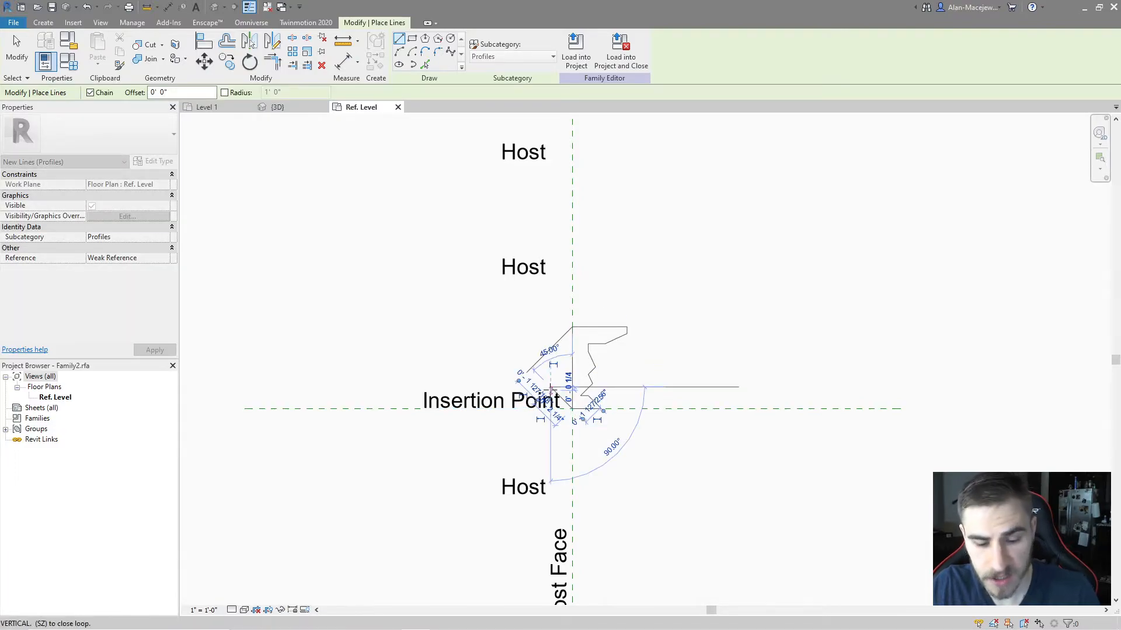
key("Escape")
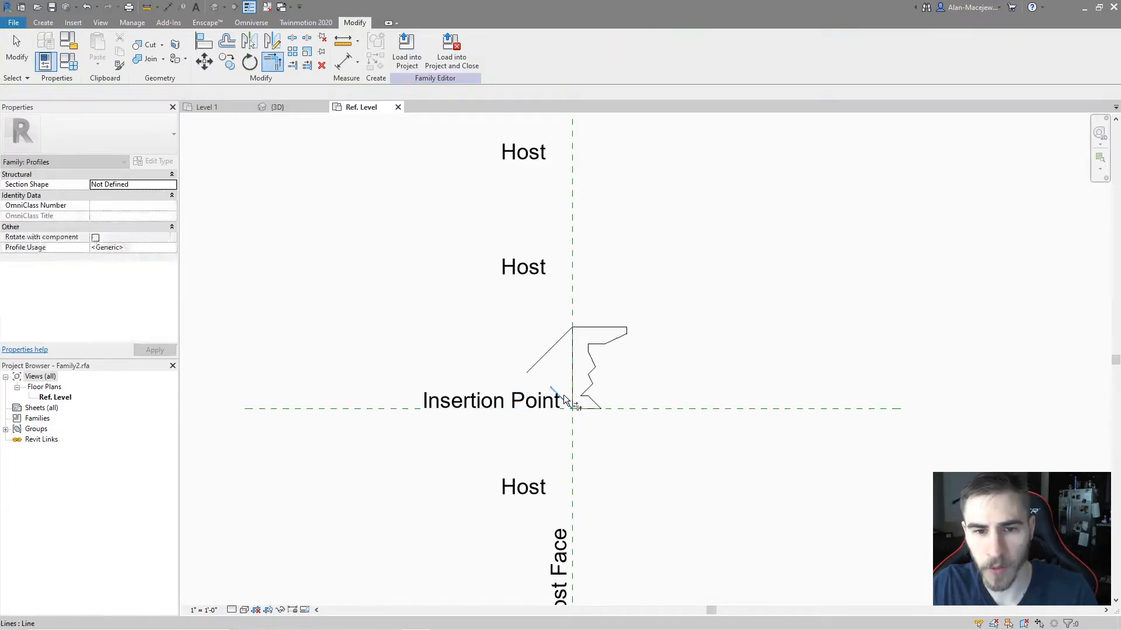
- Trim the two diagonal lines to a corner and delete the profile's vertical line on the host face
left_click(572, 363)
key("Delete")
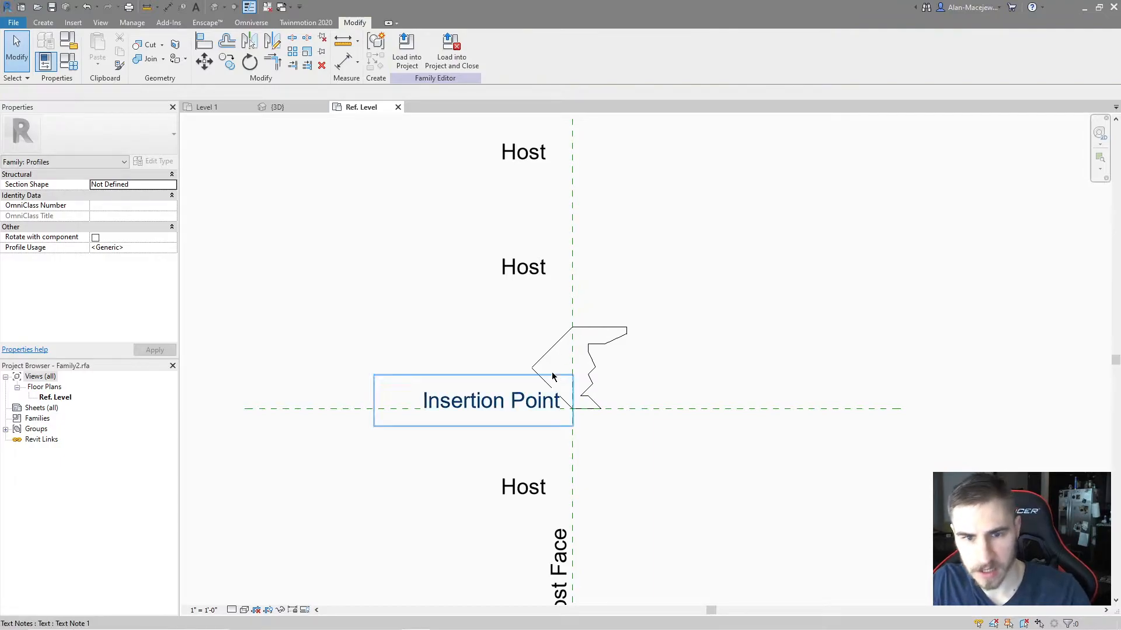
left_click_drag(438, 312, 480, 400)
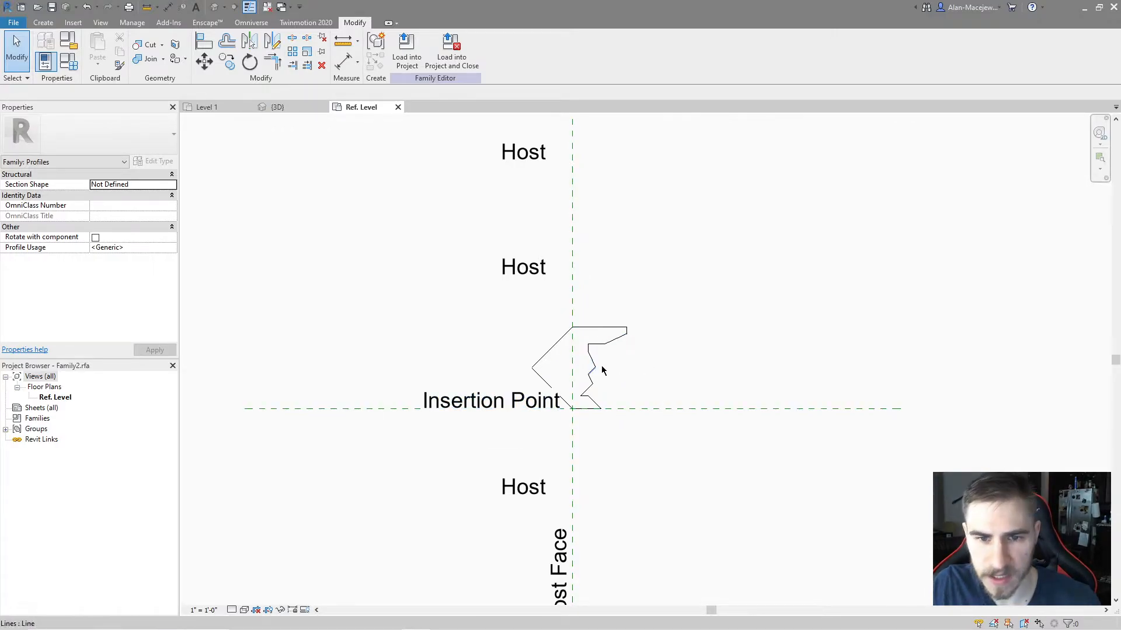
- Load the revised profile into the project, overwriting the existing version and its parameter values, and inspect the upper sweep's end at the wall corner
left_click(408, 56)
left_click(558, 309)
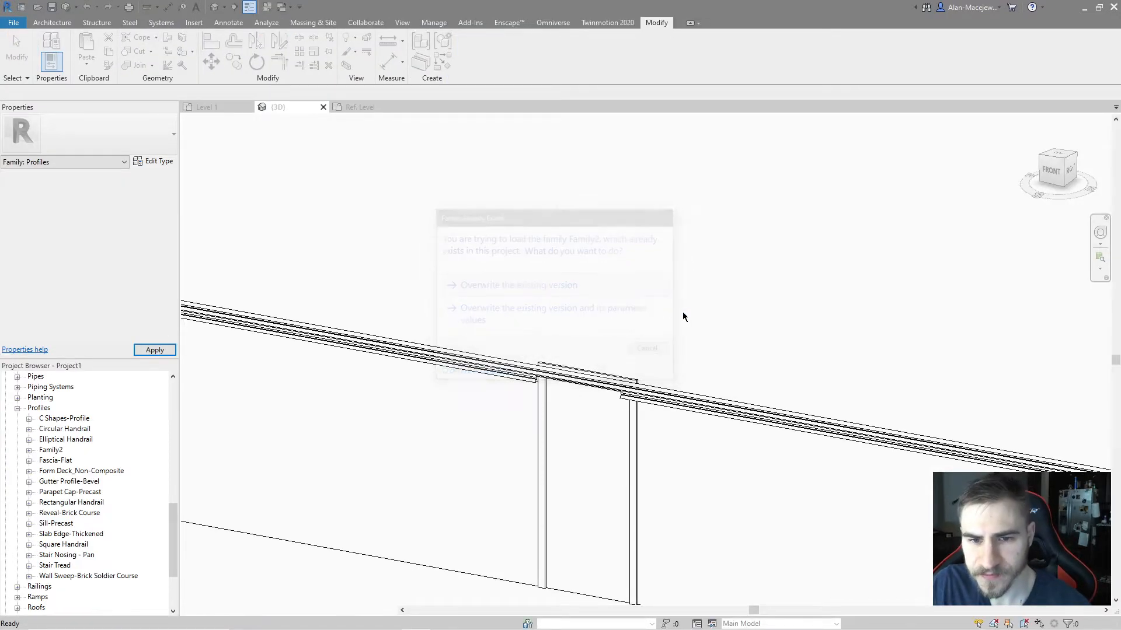
middle_click_drag(781, 353, 642, 370)
scroll(473, 386, "down", 1)
left_click(642, 371)
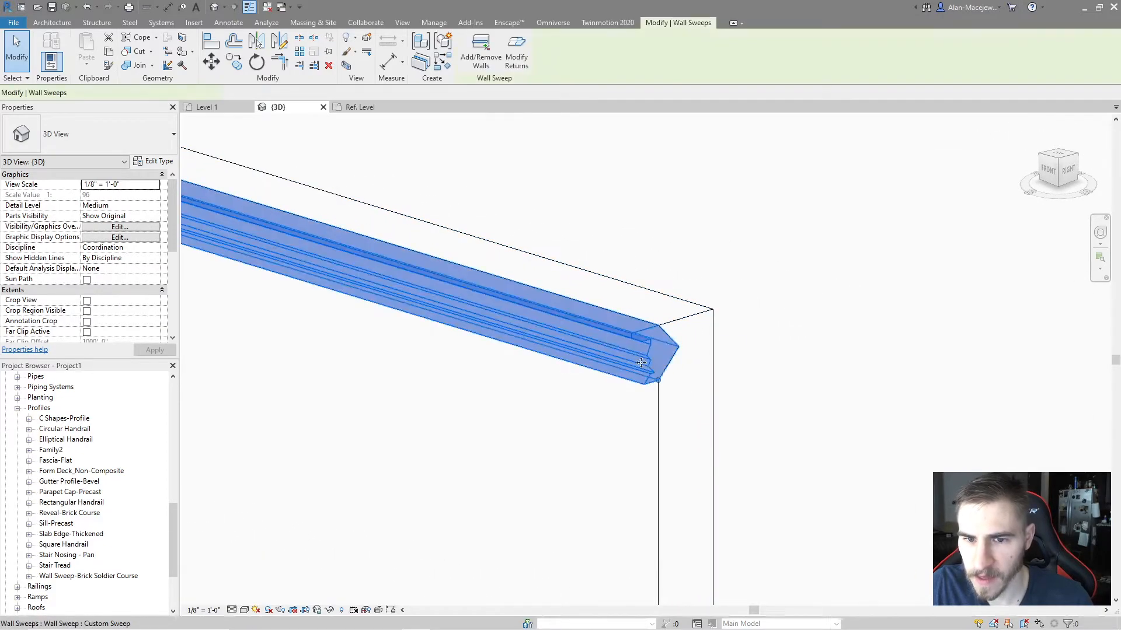
- Turn off Cuts Wall in the upper wall sweep's Custom Sweep type properties
left_click(657, 405)
scroll(648, 373, "up", 2)
scroll(630, 303, "up", 2)
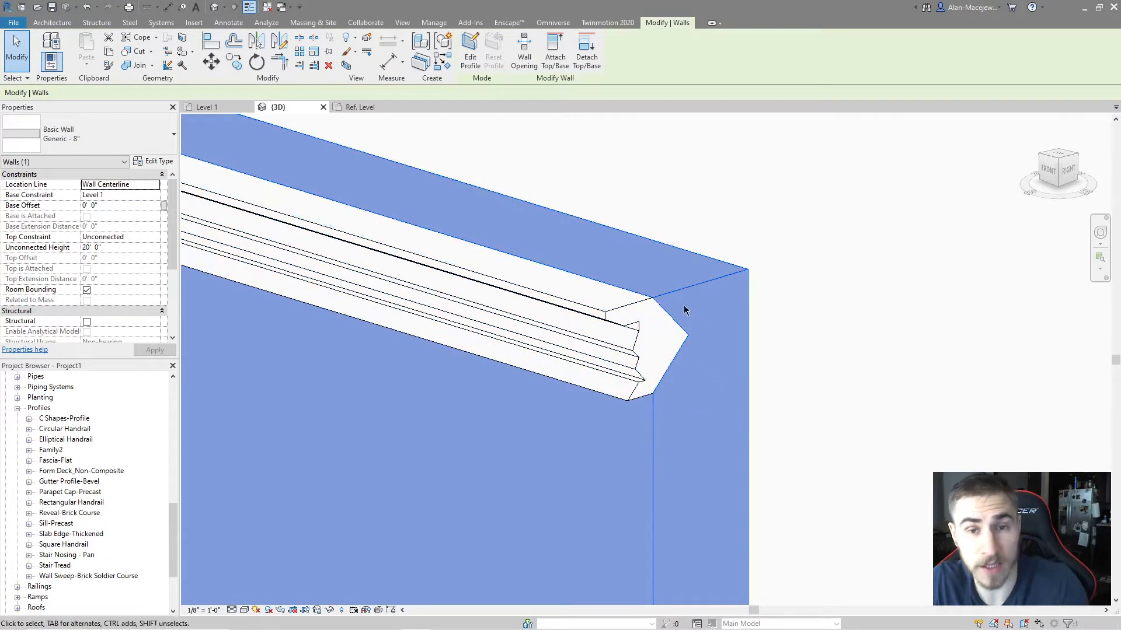
left_click(638, 361)
left_click(151, 162)
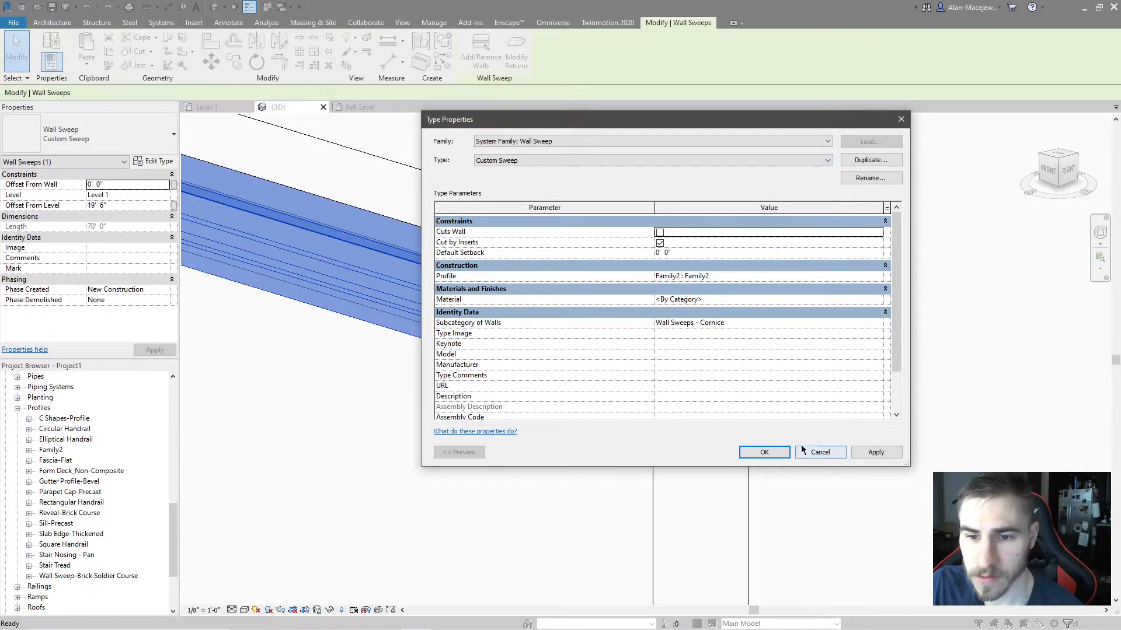
left_click(766, 454)
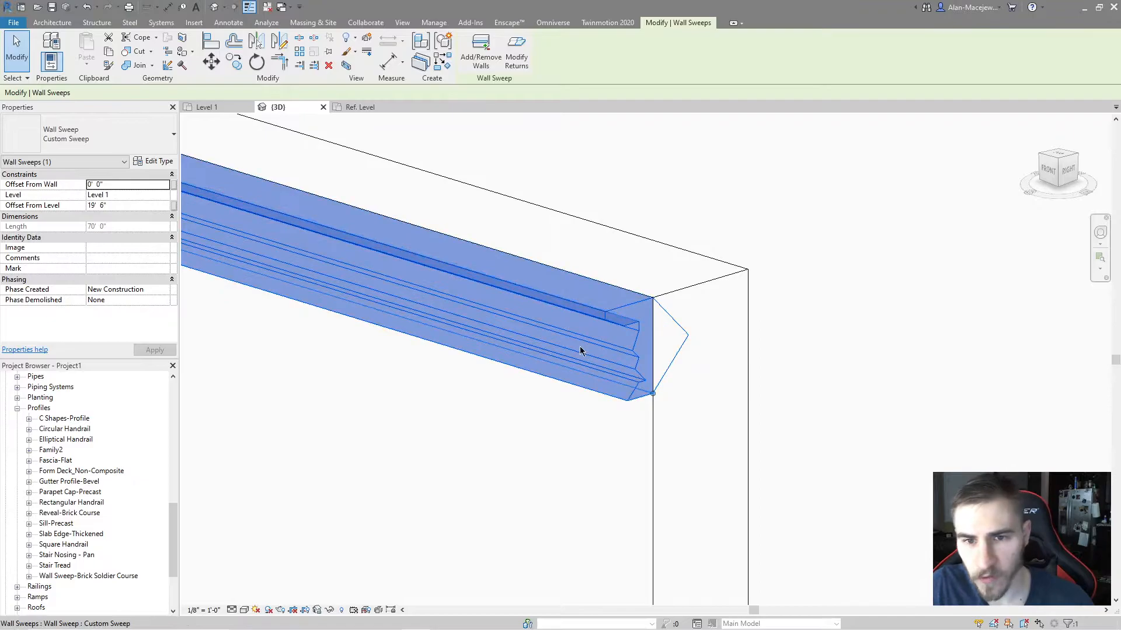
- Turn Cuts Wall back on for the Custom Sweep type
key("Escape")
left_click(630, 345)
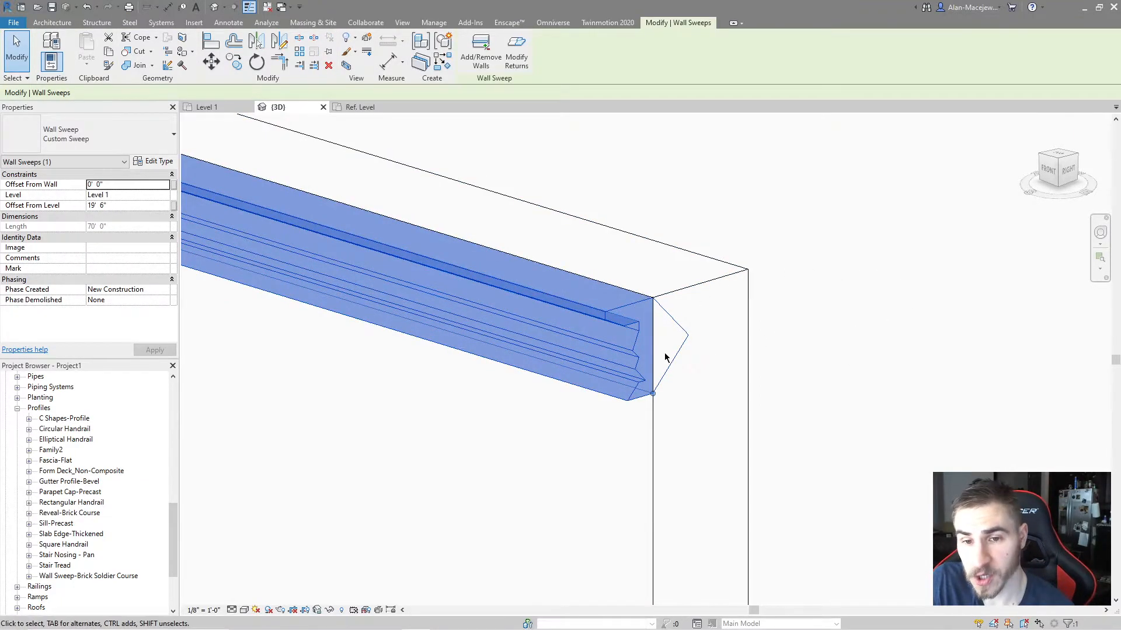
left_click(153, 161)
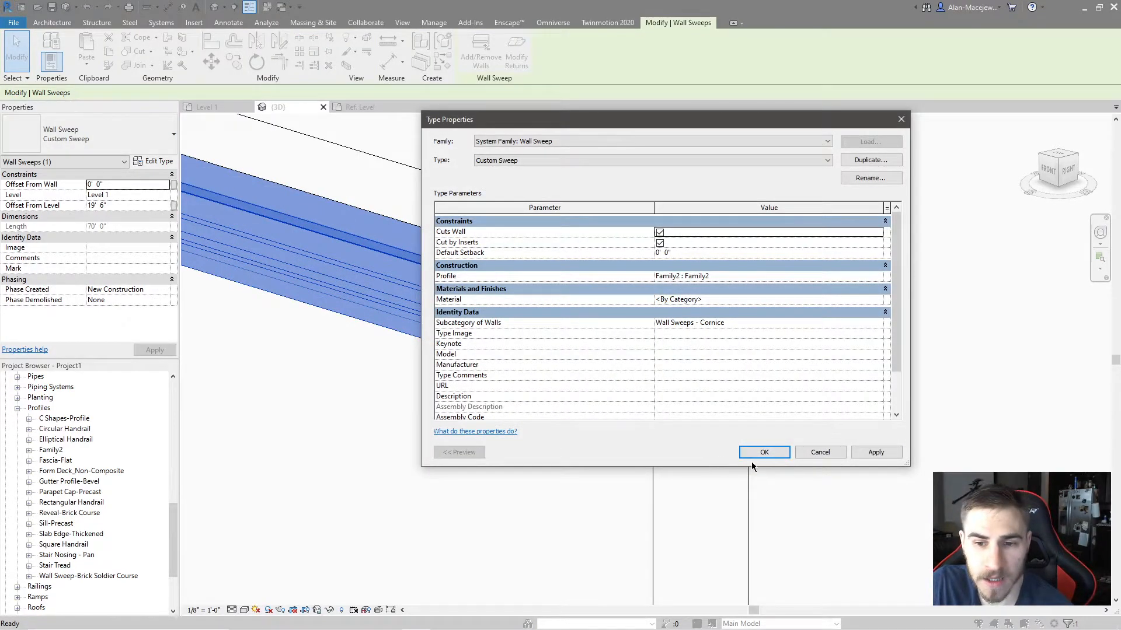
left_click(764, 453)
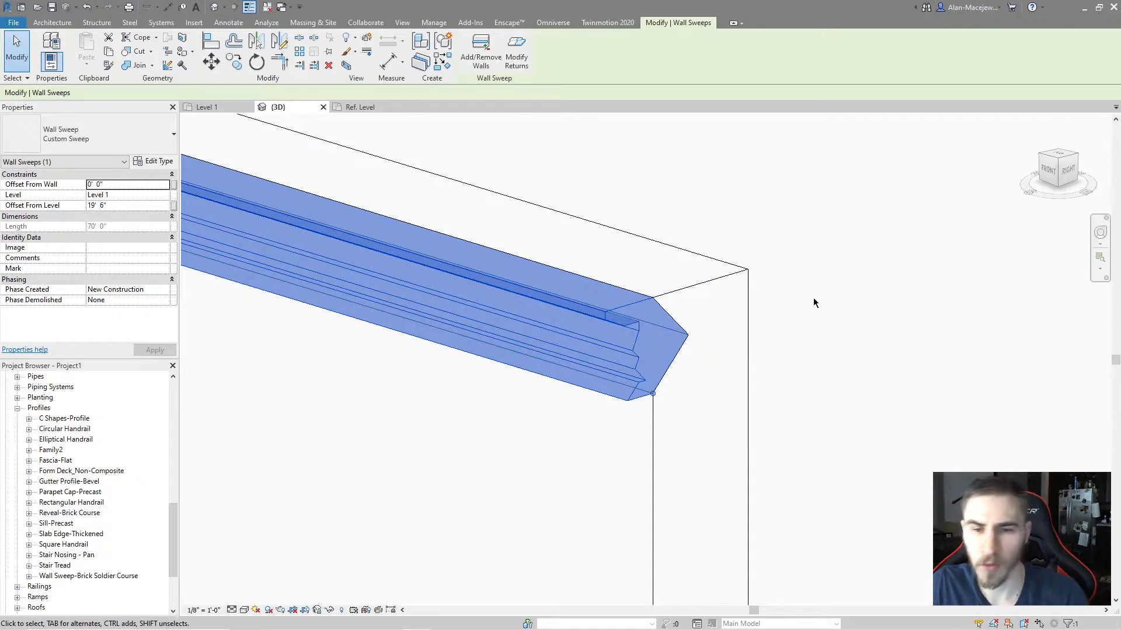
- Draw a chain of three straight 20' high walls from the long wall's near end, the first about 29' and the last about 20'-6" long
scroll(817, 307, "down", 5)
scroll(840, 350, "down", 3)
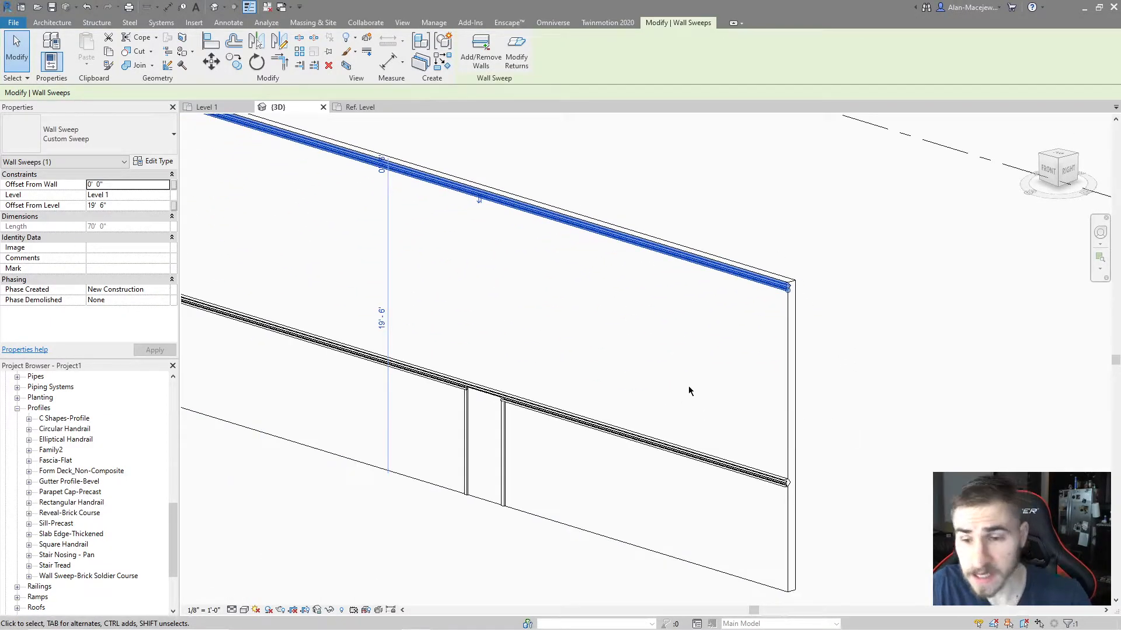
scroll(770, 391, "down", 2)
scroll(733, 432, "up", 3)
left_click(733, 432)
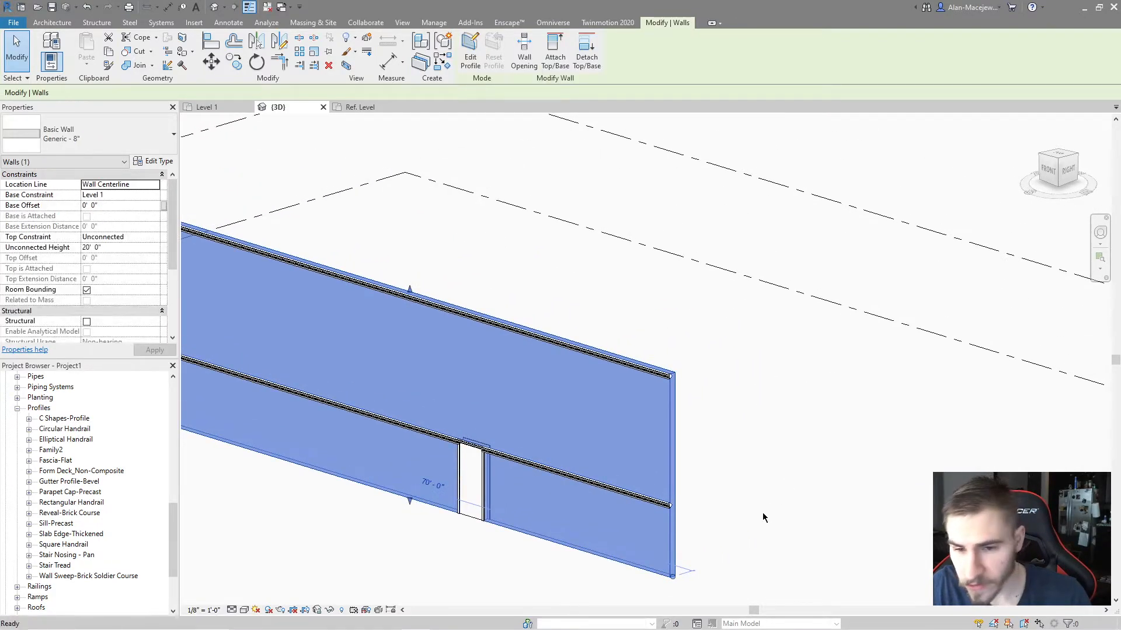
key("w")
key("a")
left_click(676, 575)
left_click(893, 516)
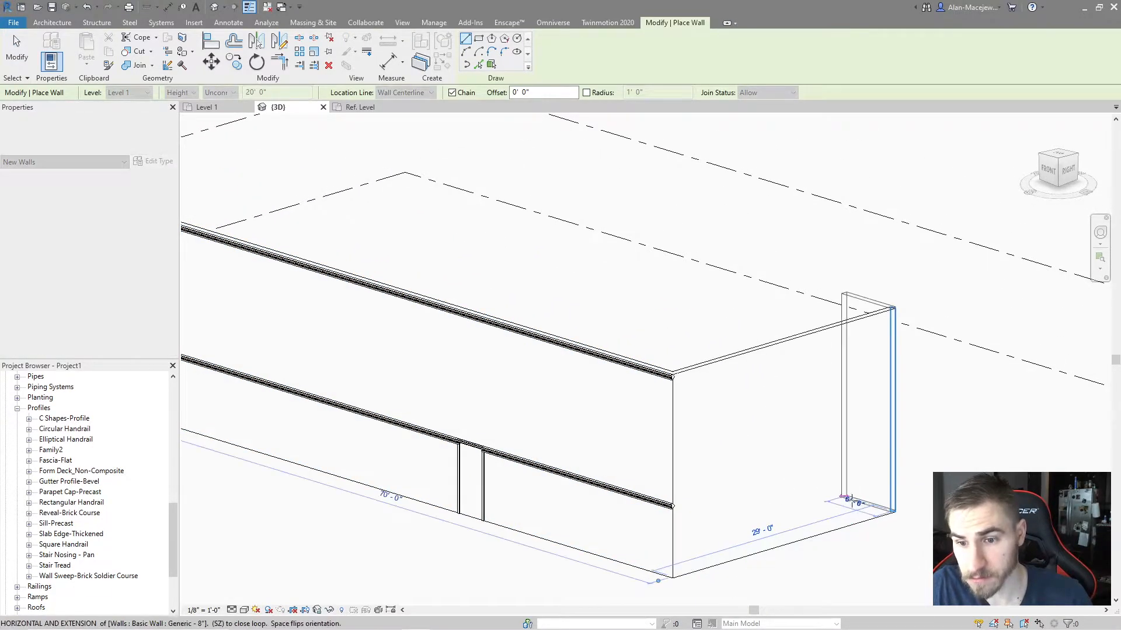
middle_click_drag(779, 489, 649, 422)
left_click(938, 449)
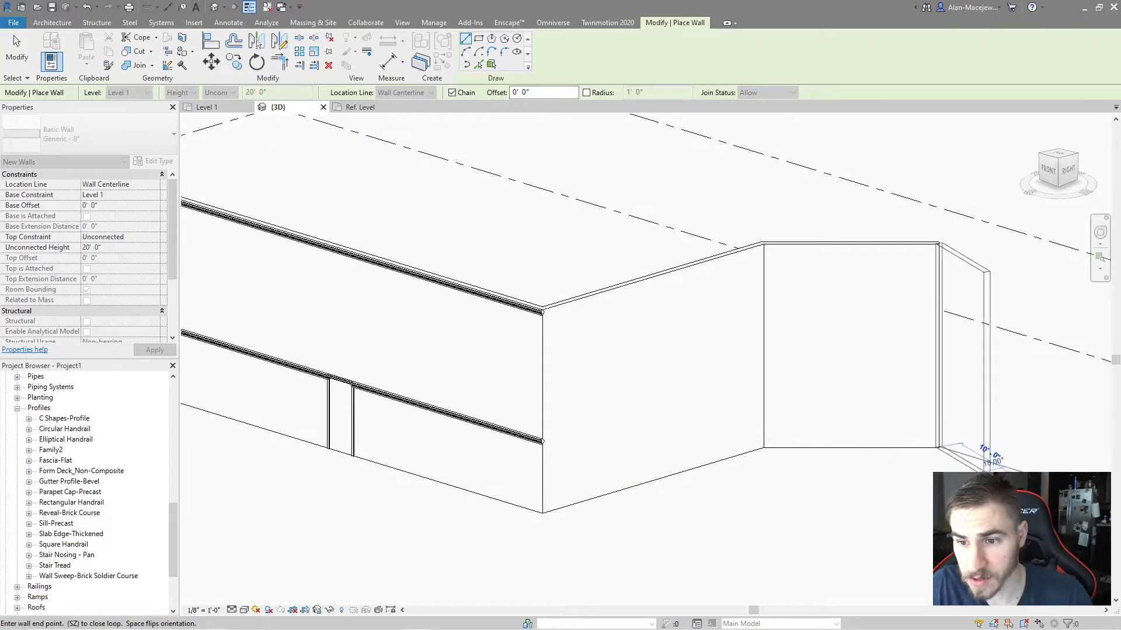
key("Escape")
key("Escape")
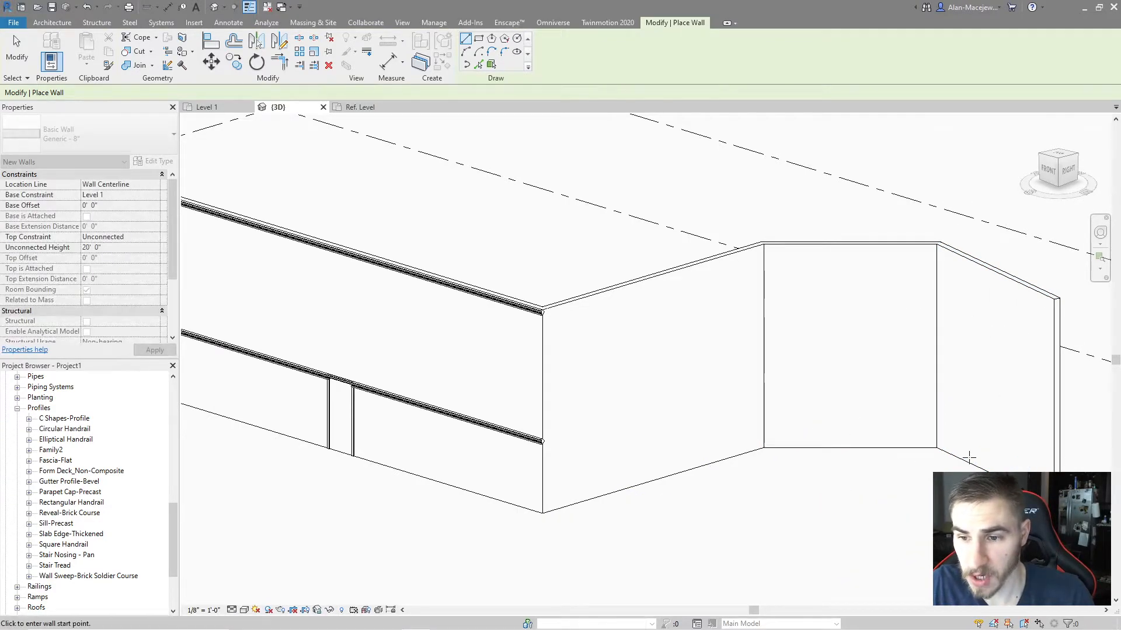
key("Escape")
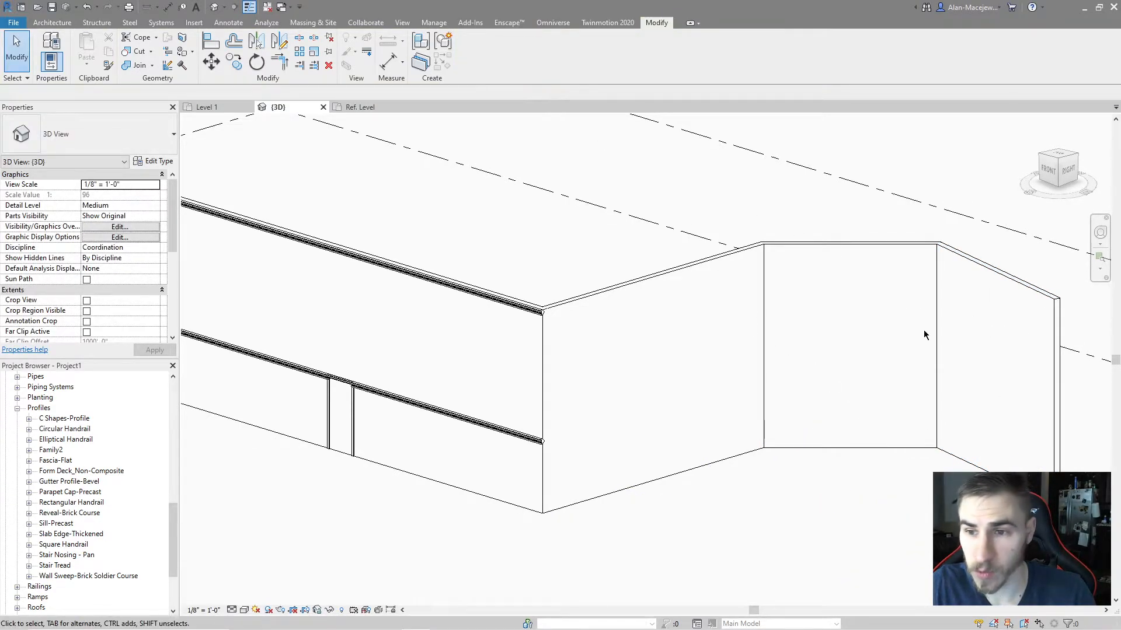
- Draw an arc-shaped wall curving on from the free end of the last straight wall
middle_click_drag(963, 355, 880, 331)
left_click(851, 279)
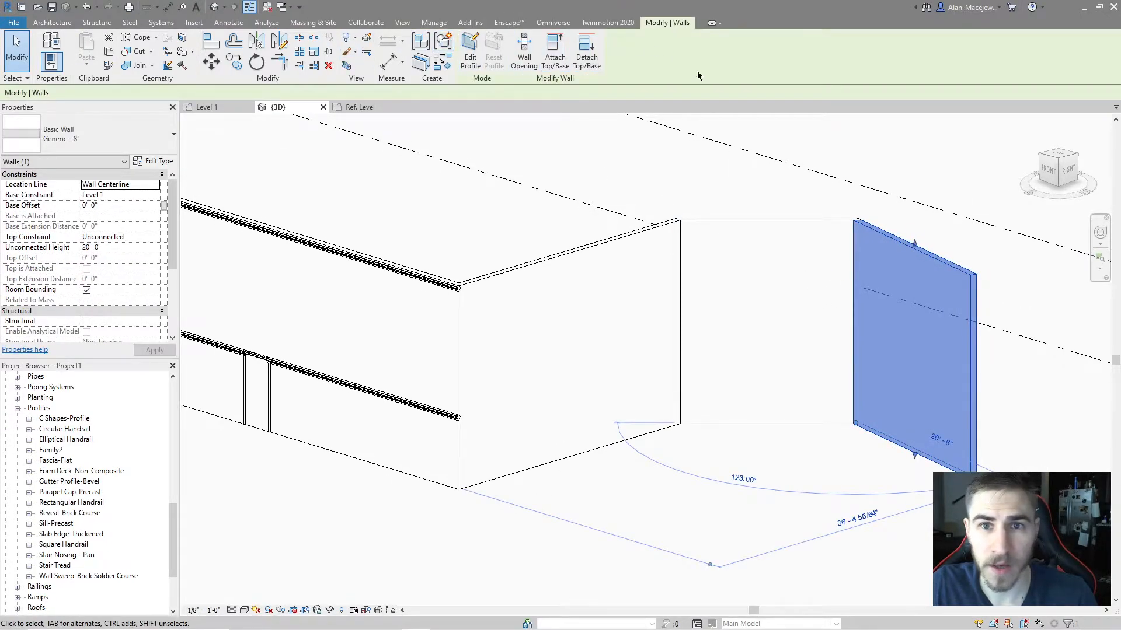
middle_click_drag(943, 320, 783, 280, "shift")
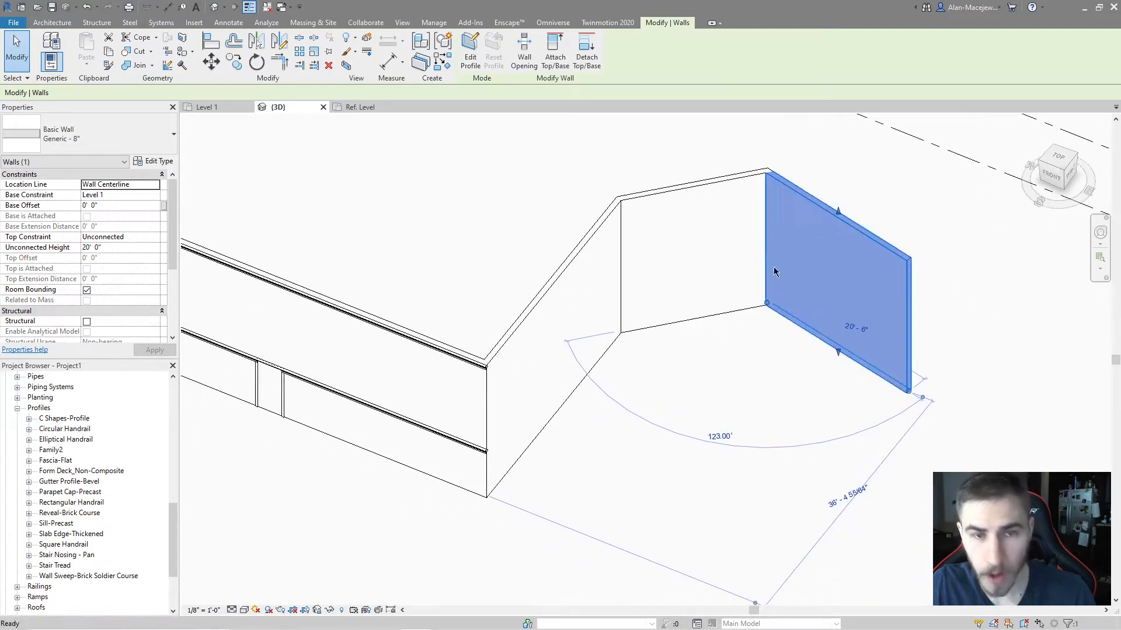
key("w")
key("a")
left_click(465, 51)
left_click(834, 352)
left_click(935, 512)
left_click(965, 406)
key("Escape")
key("Escape")
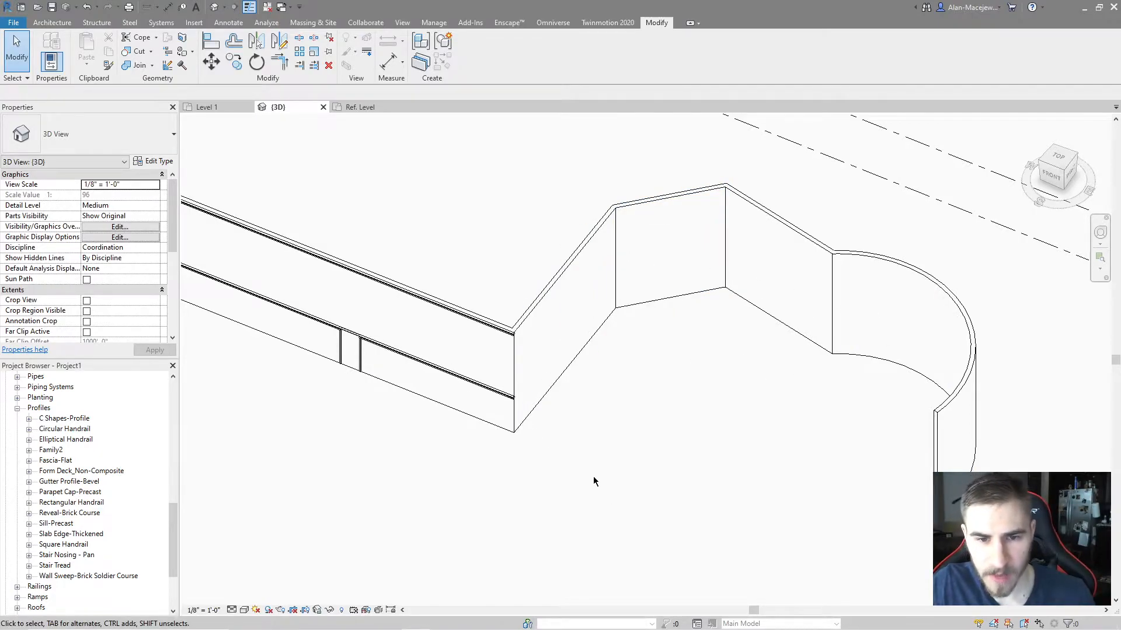
- Extend the upper wall sweep onto the first two new straight walls, and undo the wrong-face addition on the third
scroll(589, 443, "down", 2)
scroll(496, 391, "up", 5)
left_click(547, 367)
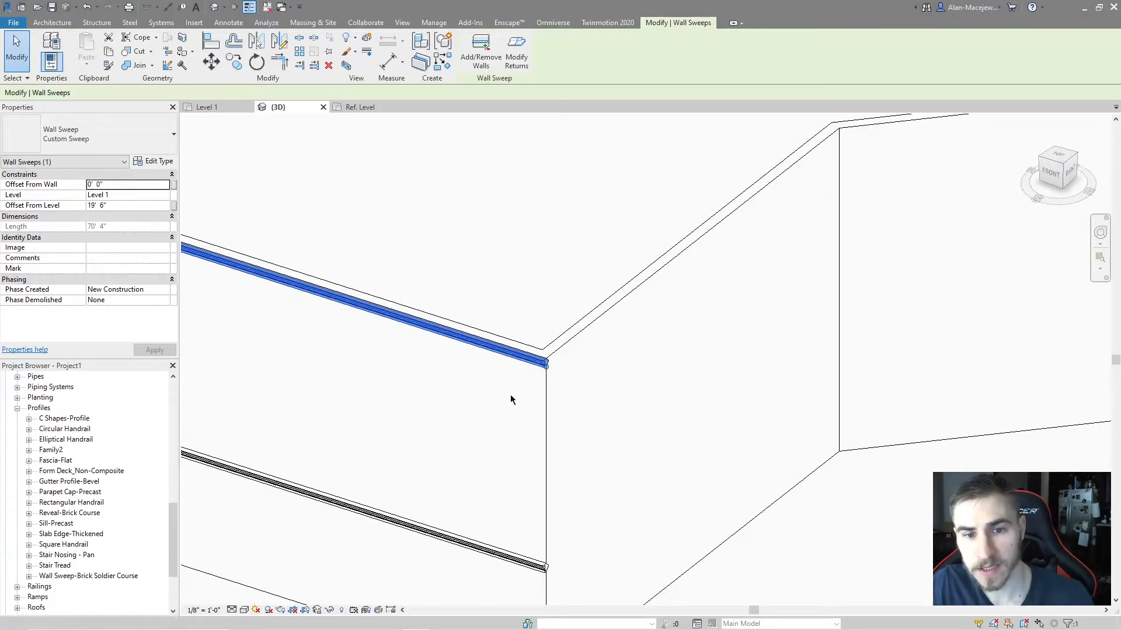
left_click(481, 47)
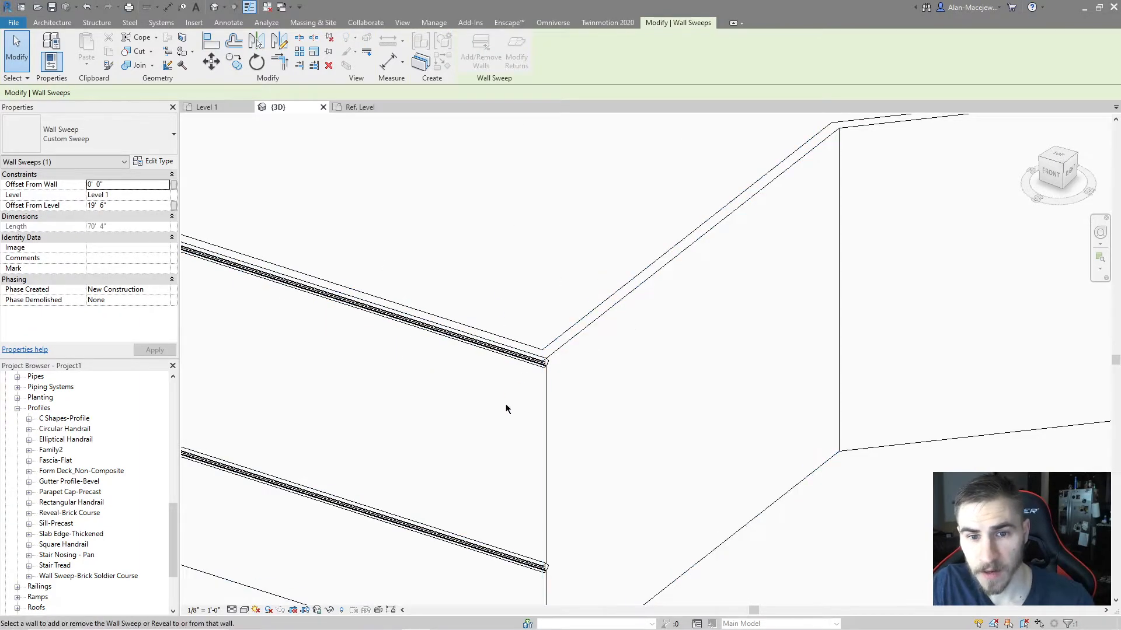
left_click(629, 299)
middle_click_drag(646, 338, 388, 377)
left_click(659, 165)
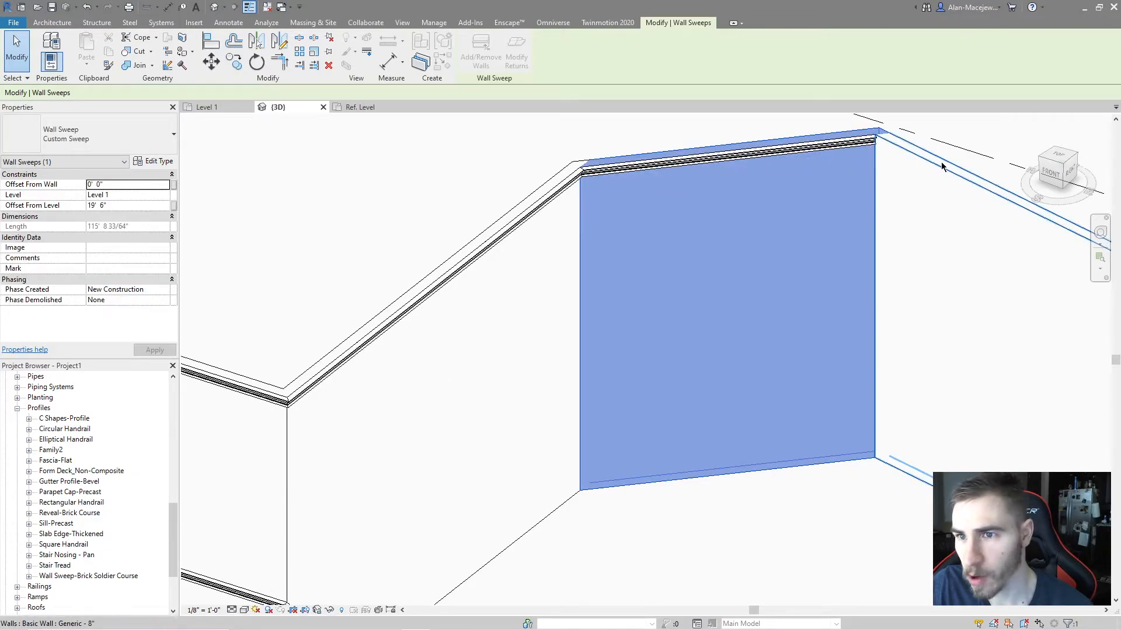
middle_click_drag(993, 380, 657, 372)
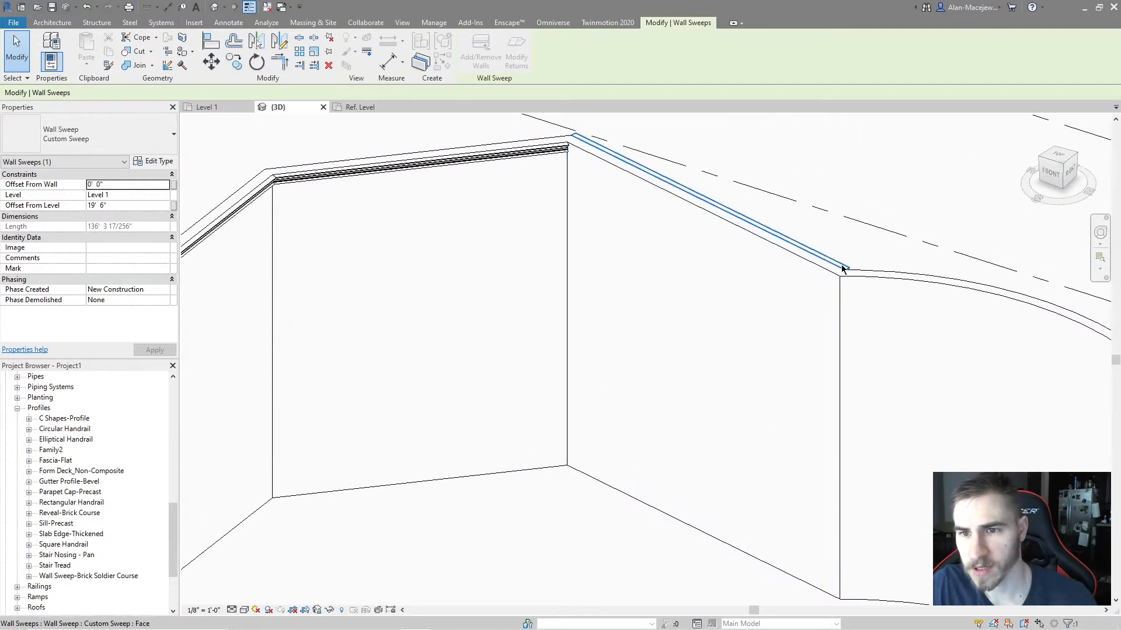
key("Escape")
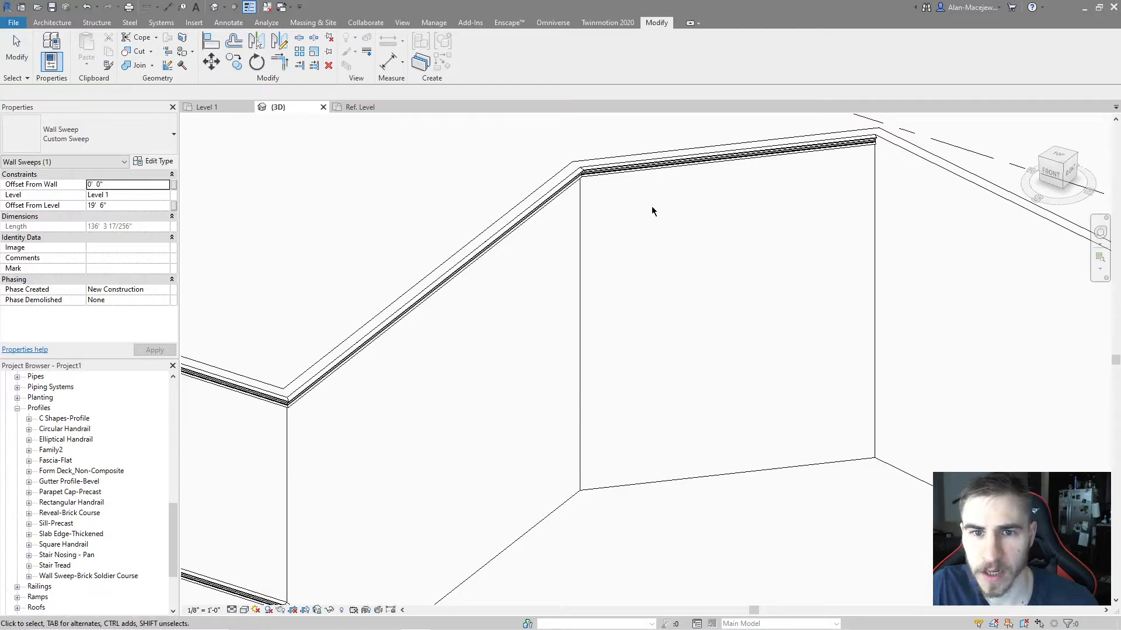
- Extend the upper wall sweep onto the inner faces of the third straight wall and the curved wall
left_click(652, 164)
left_click(481, 52)
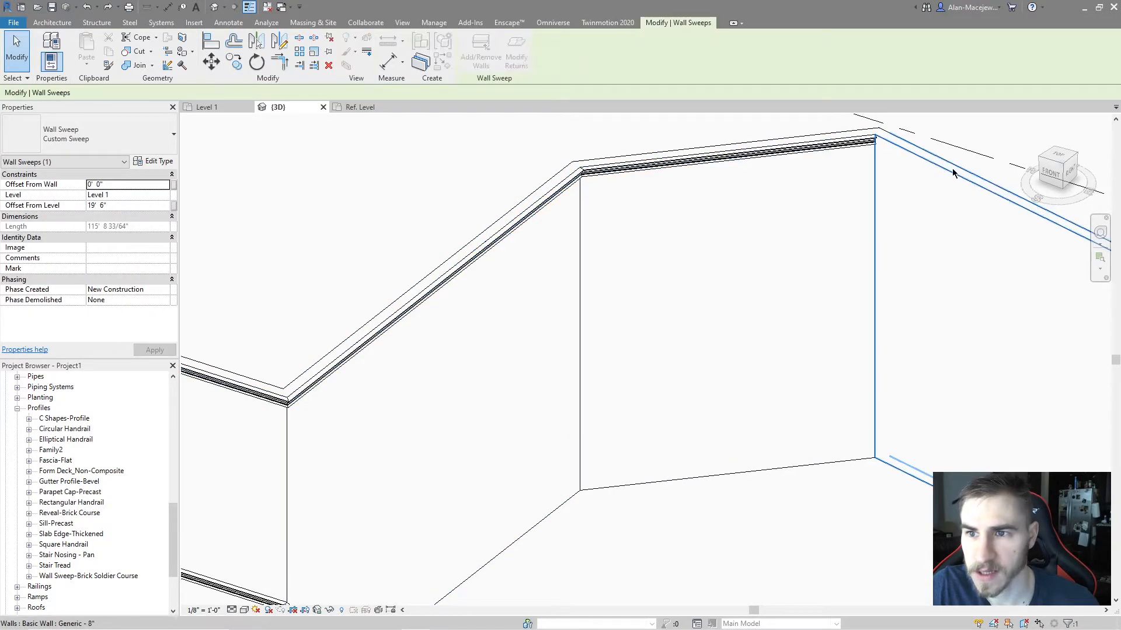
left_click(948, 174)
middle_click_drag(881, 309, 409, 287)
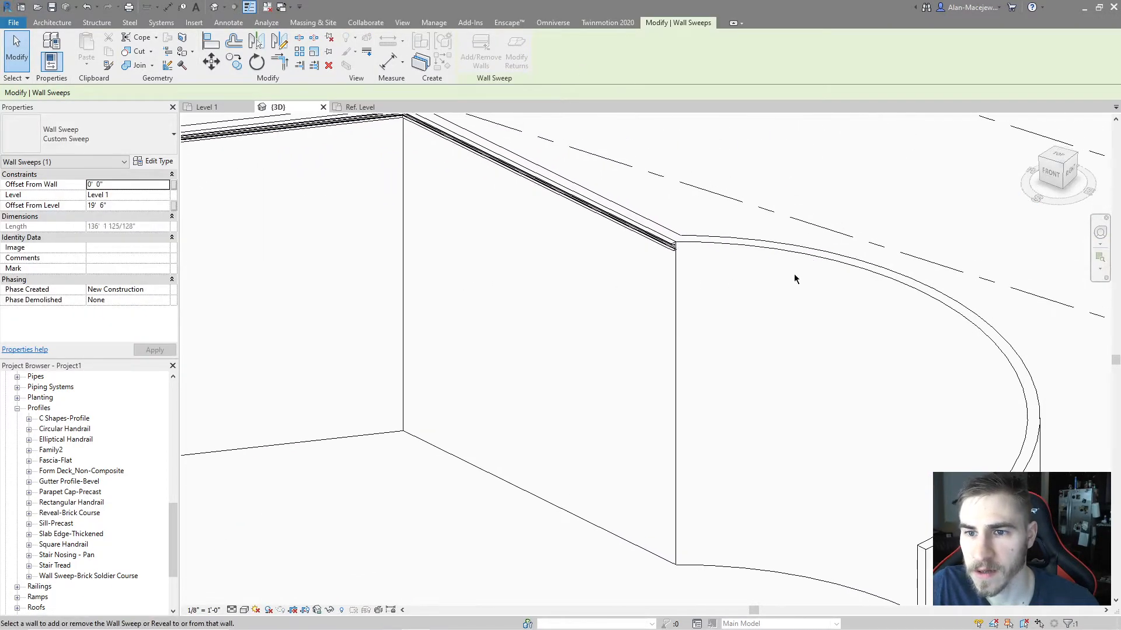
left_click(833, 262)
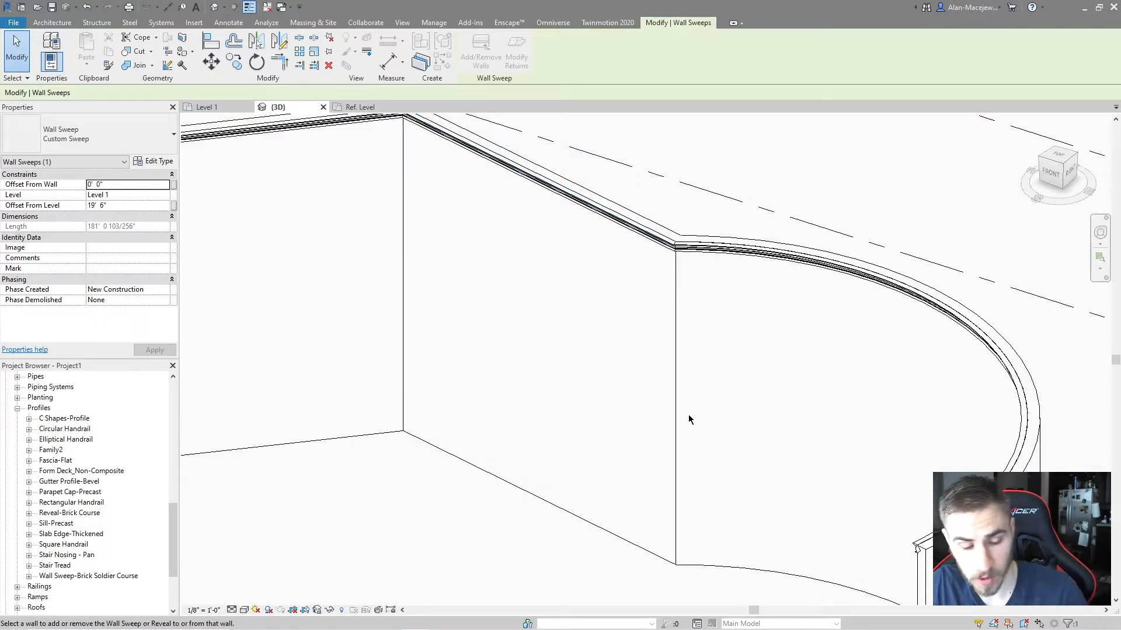
key("Escape")
key("Escape")
- Return to the Family2 profile and move its short lower diagonal line outward, stretching the bottom ledge farther from the host face
middle_click_drag(706, 312, 850, 346)
scroll(832, 336, "down", 2)
middle_click_drag(440, 381, 811, 330)
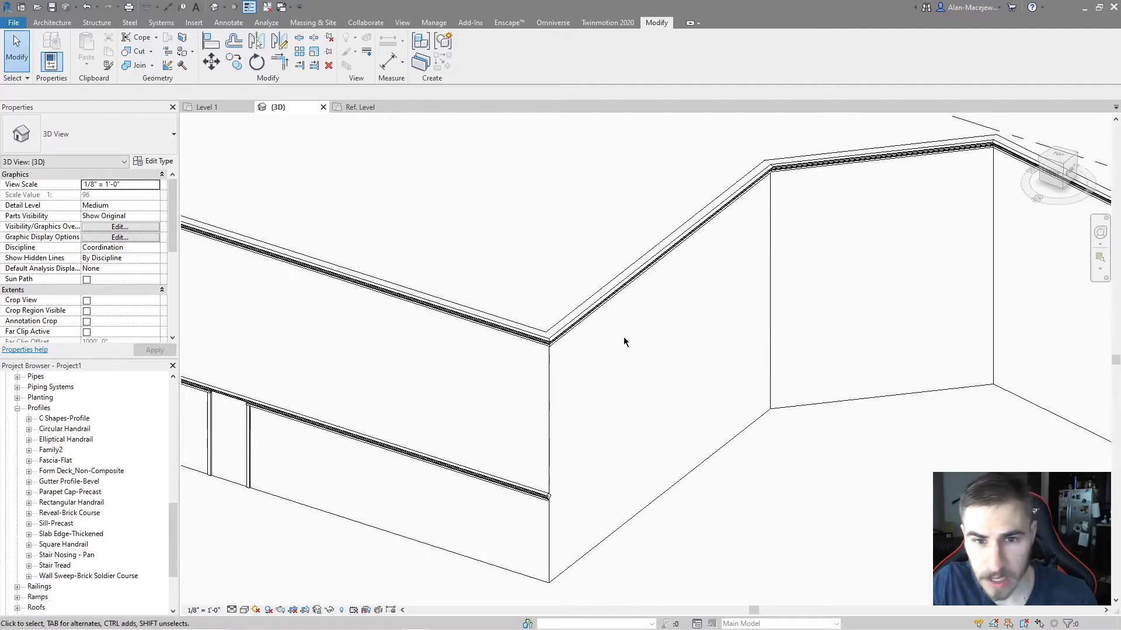
left_click(576, 325)
scroll(88, 476, "down", 1)
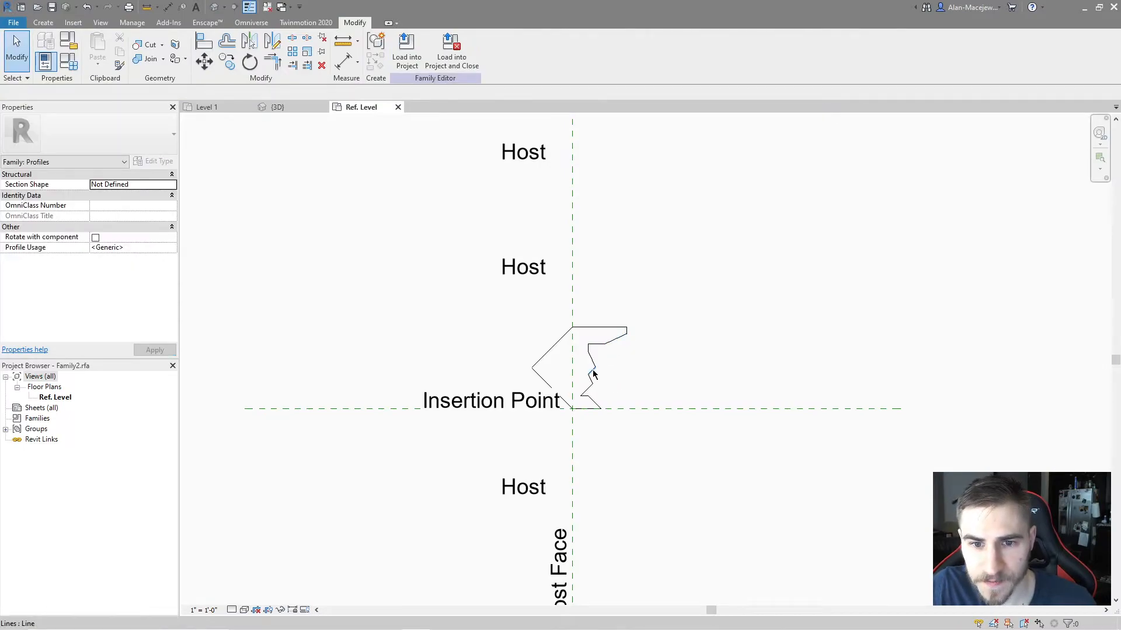
left_click_drag(598, 403, 633, 384)
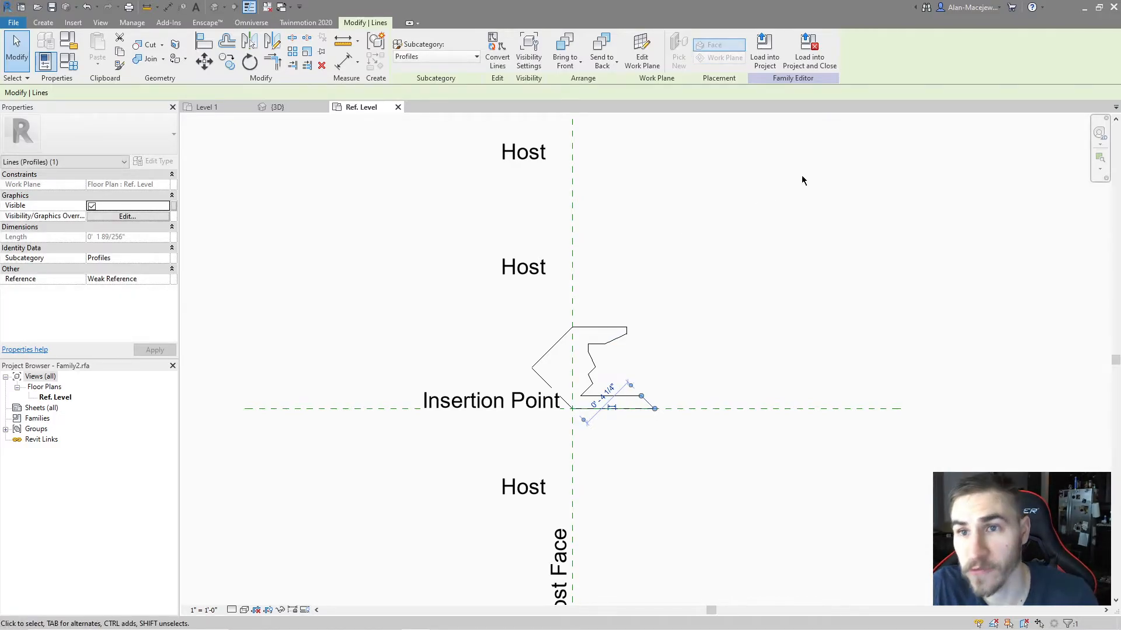
- Load the stretched profile into the project, overwriting the existing version, and inspect the upper sweep's outer corner
left_click(764, 50)
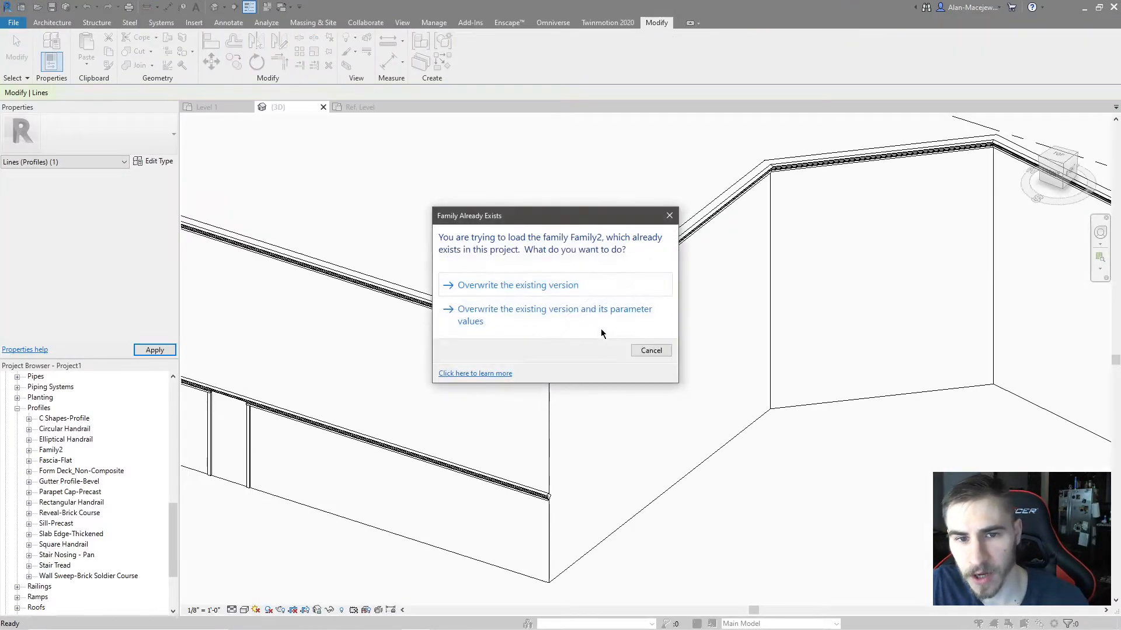
left_click(613, 286)
scroll(701, 339, "up", 4)
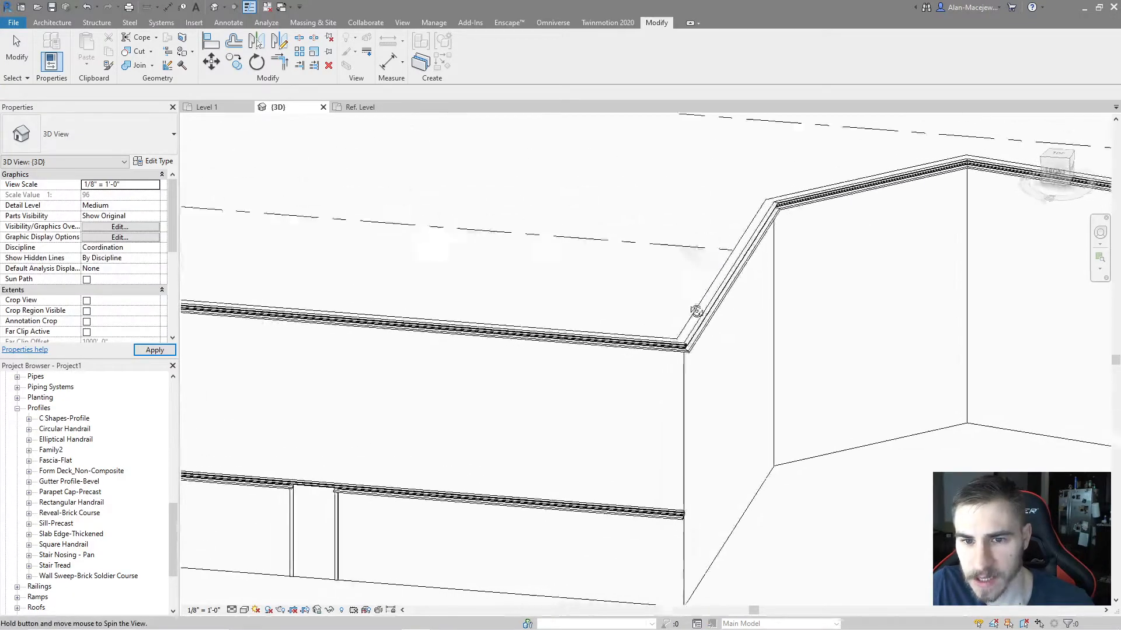
scroll(759, 351, "up", 4)
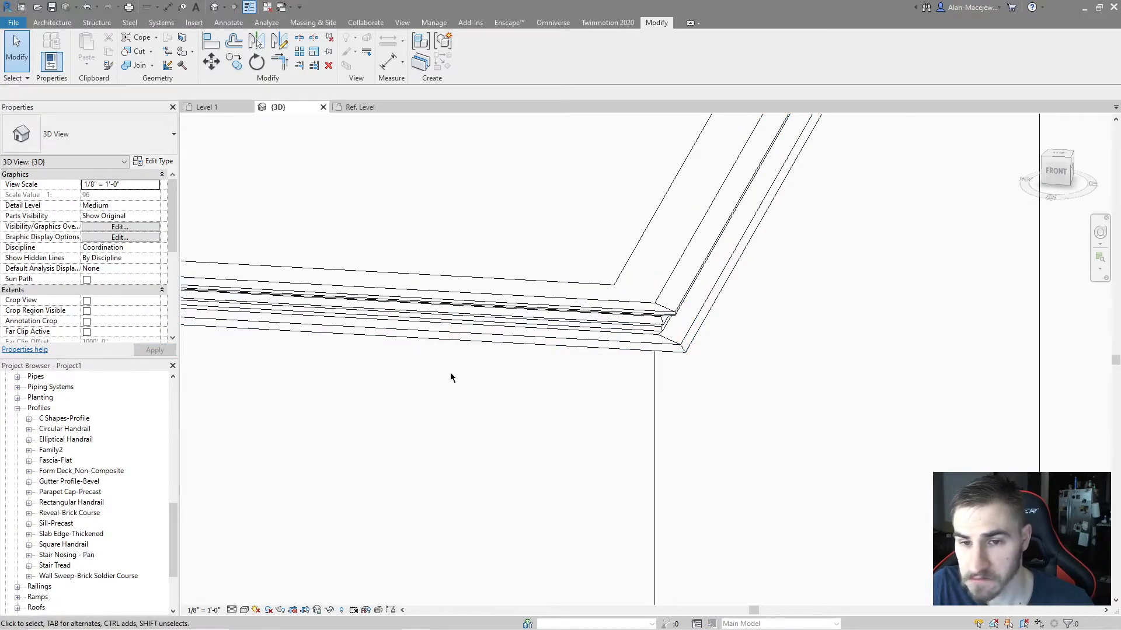
- Examine how the upper sweep follows the updated profile along all the straight walls and the curved wall
scroll(457, 379, "down", 3)
scroll(638, 385, "down", 1)
middle_click_drag(519, 349, 306, 370)
scroll(373, 382, "down", 1)
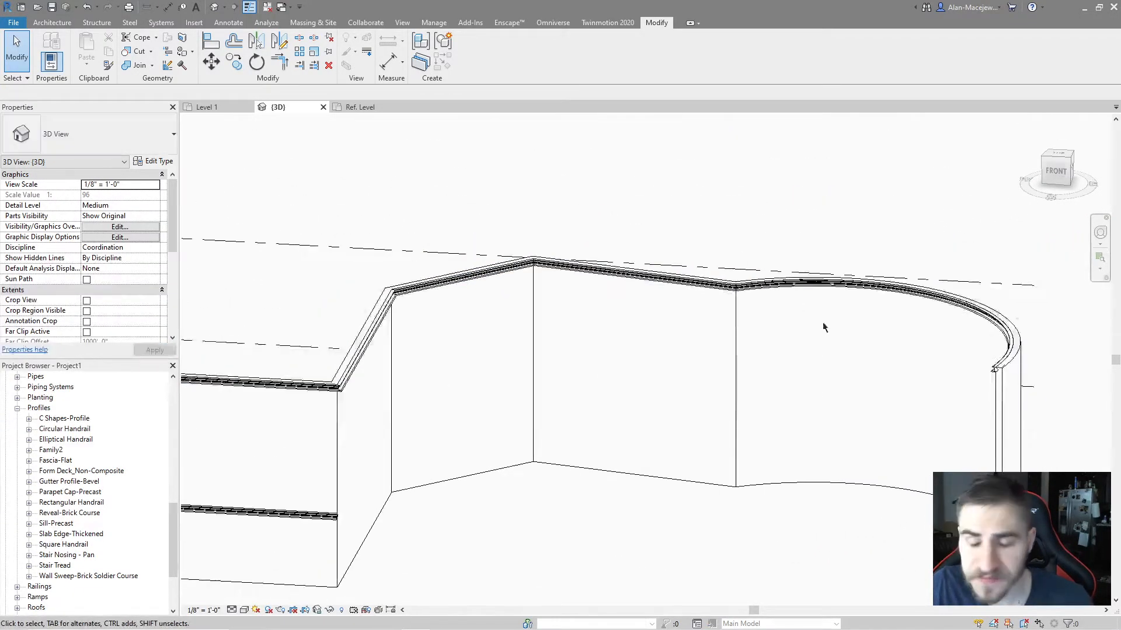
middle_click_drag(828, 321, 768, 340, "shift")
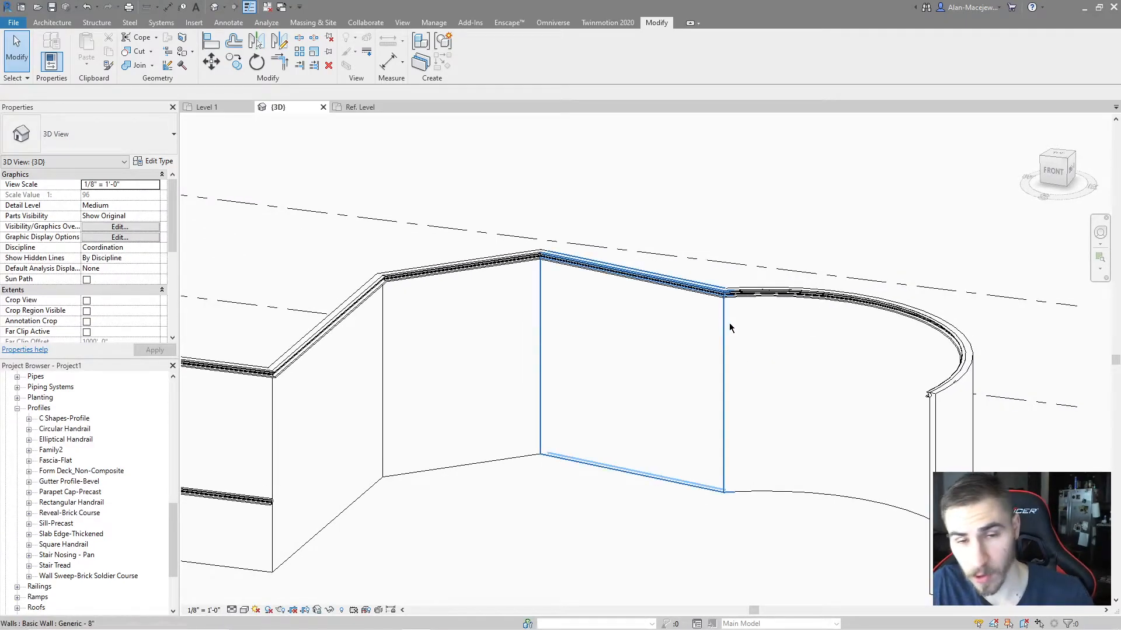
middle_click_drag(500, 371, 623, 396)
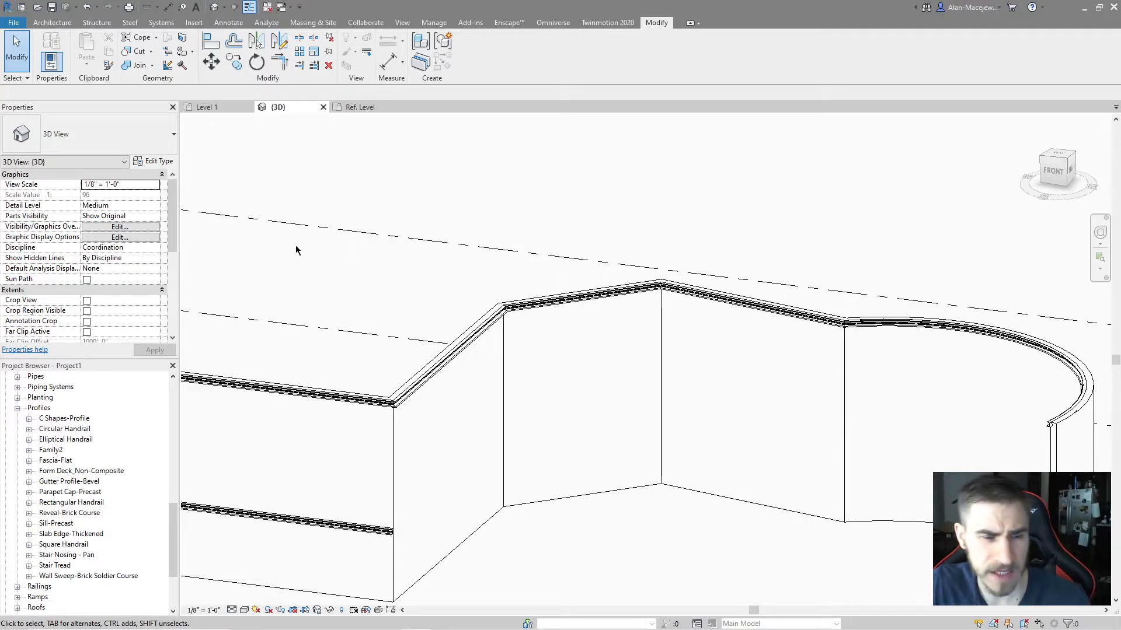
left_click(490, 324)
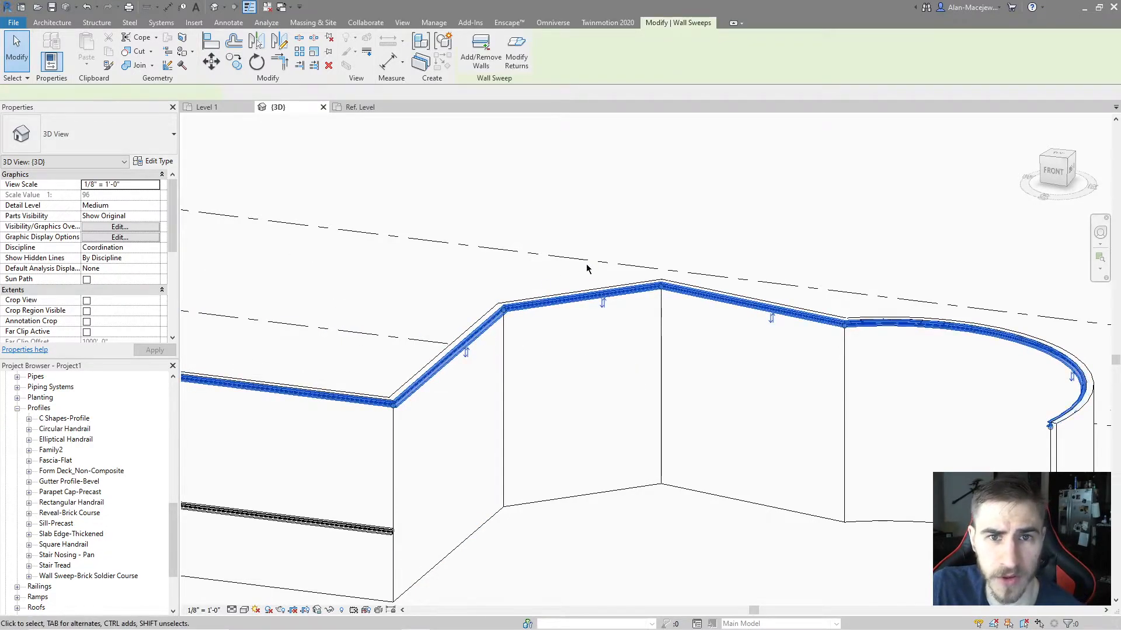
middle_click_drag(780, 305, 594, 282)
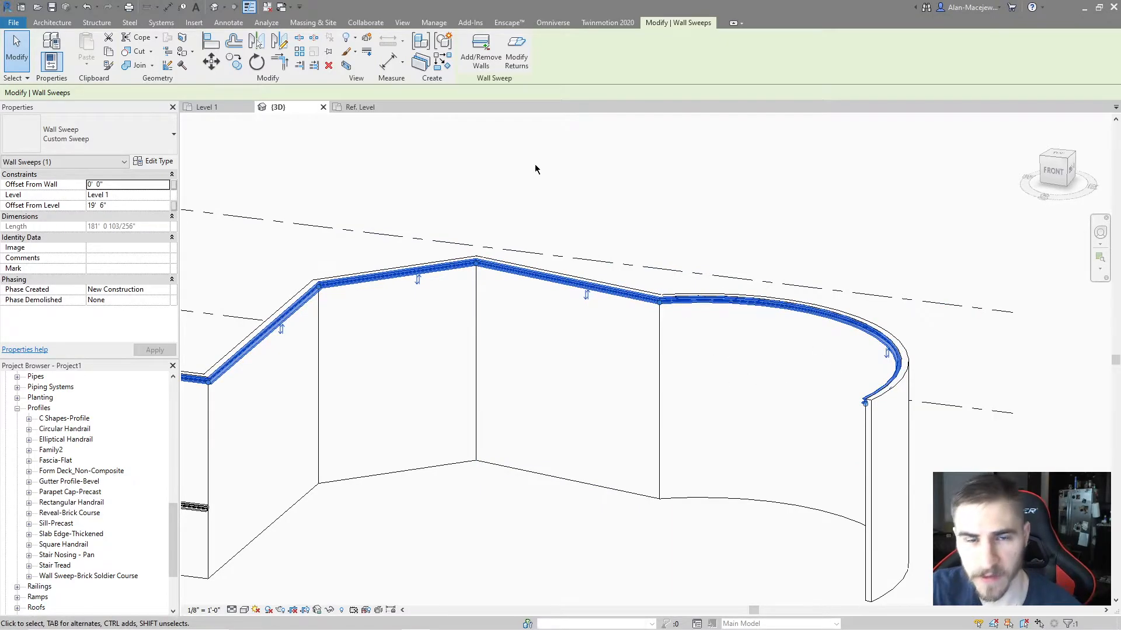
middle_click_drag(428, 209, 726, 228)
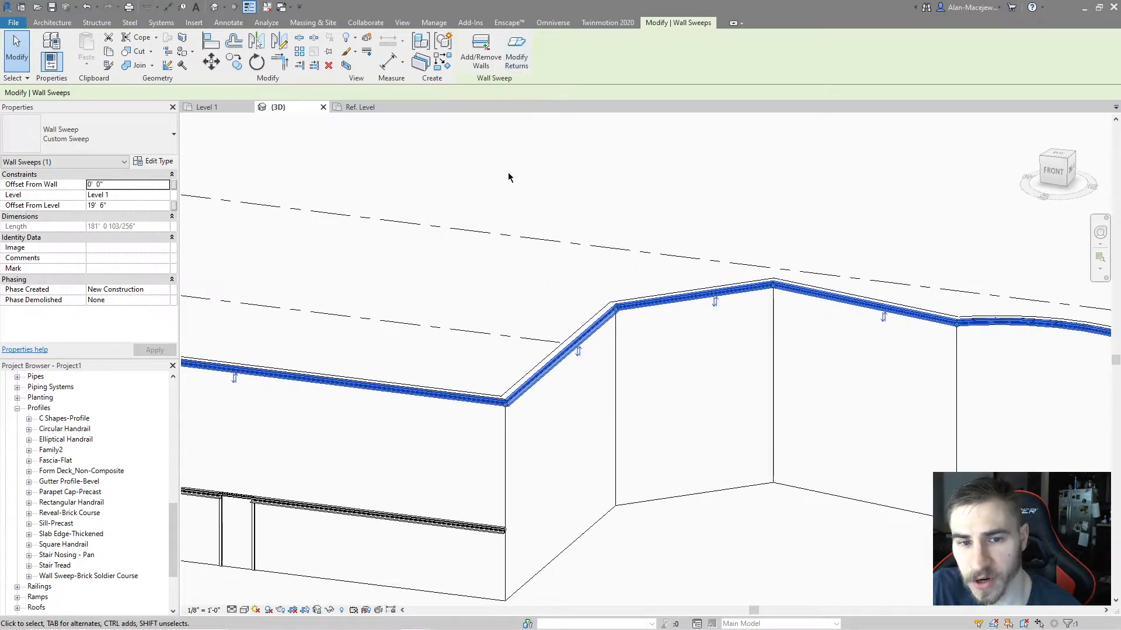
- Try to pull the upper sweep's free end inward along the long front wall to shorten it
middle_click_drag(645, 367, 656, 337)
scroll(520, 378, "up", 3)
scroll(572, 380, "down", 4)
middle_click_drag(585, 417, 1047, 440)
scroll(413, 331, "up", 3)
left_click_drag(420, 327, 458, 333)
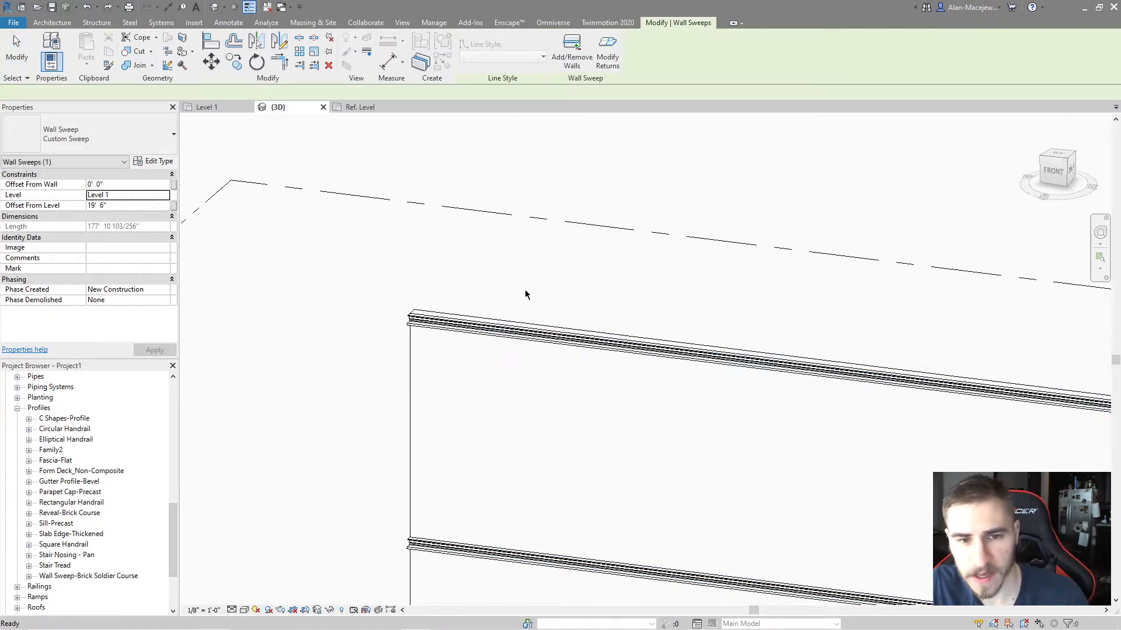
scroll(524, 290, "down", 3)
key("Escape")
- Apply a 90.00° return to the upper sweep's free end at the outer end of the long straight wall
left_click(542, 362)
scroll(397, 367, "down", 2)
middle_click_drag(371, 388, 475, 460, "shift")
scroll(476, 461, "up", 4)
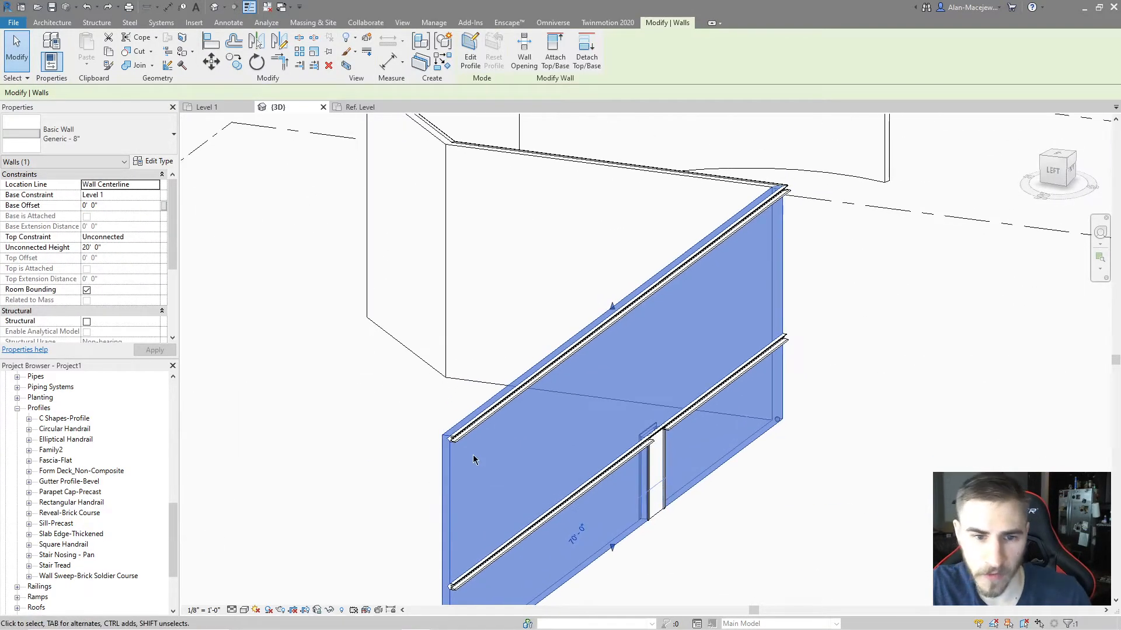
scroll(476, 461, "up", 2)
left_click(470, 403)
scroll(470, 403, "up", 3)
left_click(516, 59)
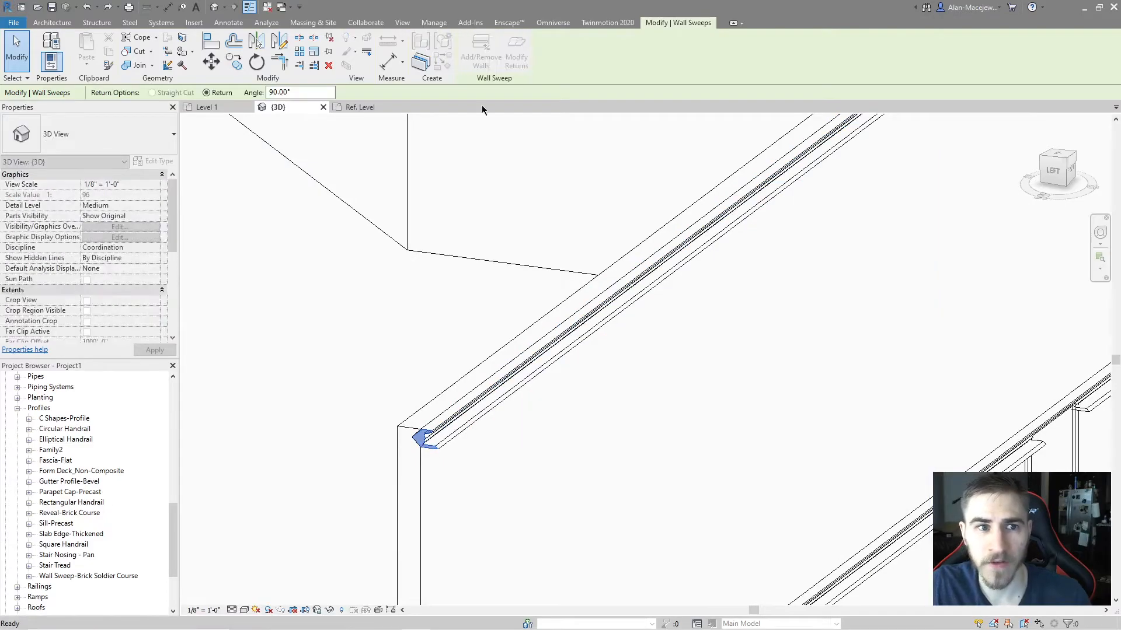
left_click(317, 91)
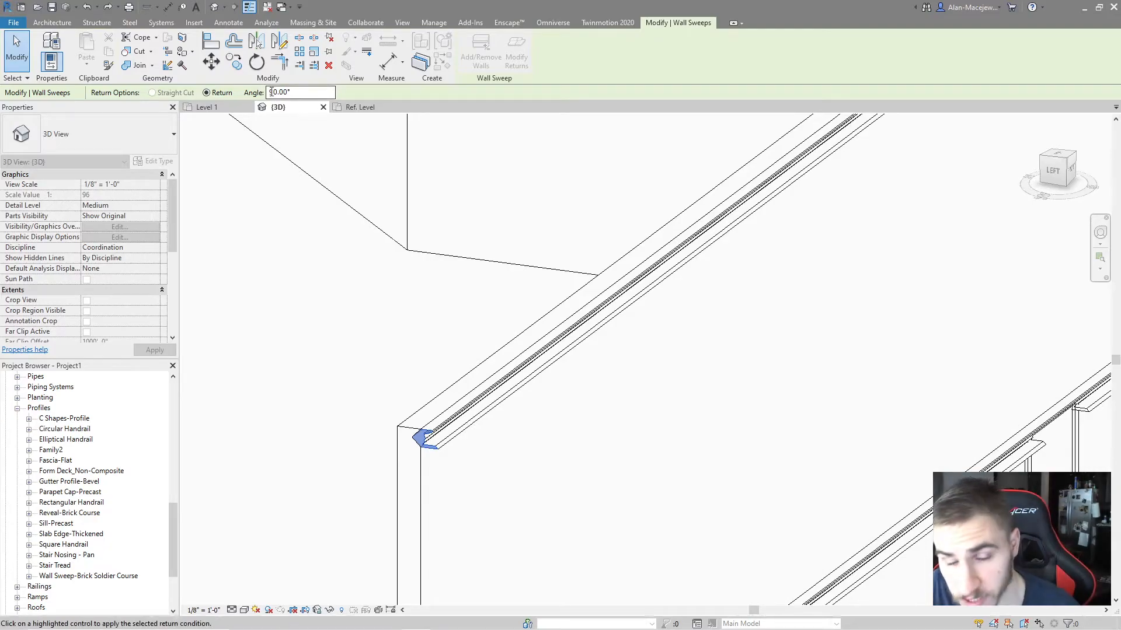
left_click(426, 438)
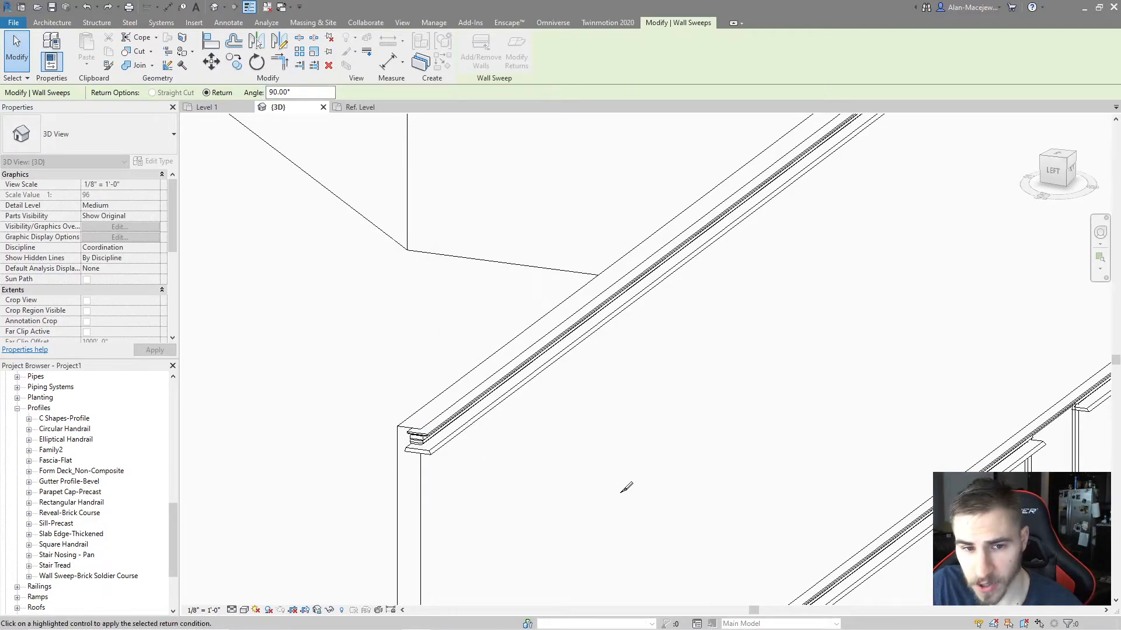
key("Escape")
- Stretch the new return of the upper sweep across the full thickness of the straight wall's end
scroll(441, 461, "up", 3)
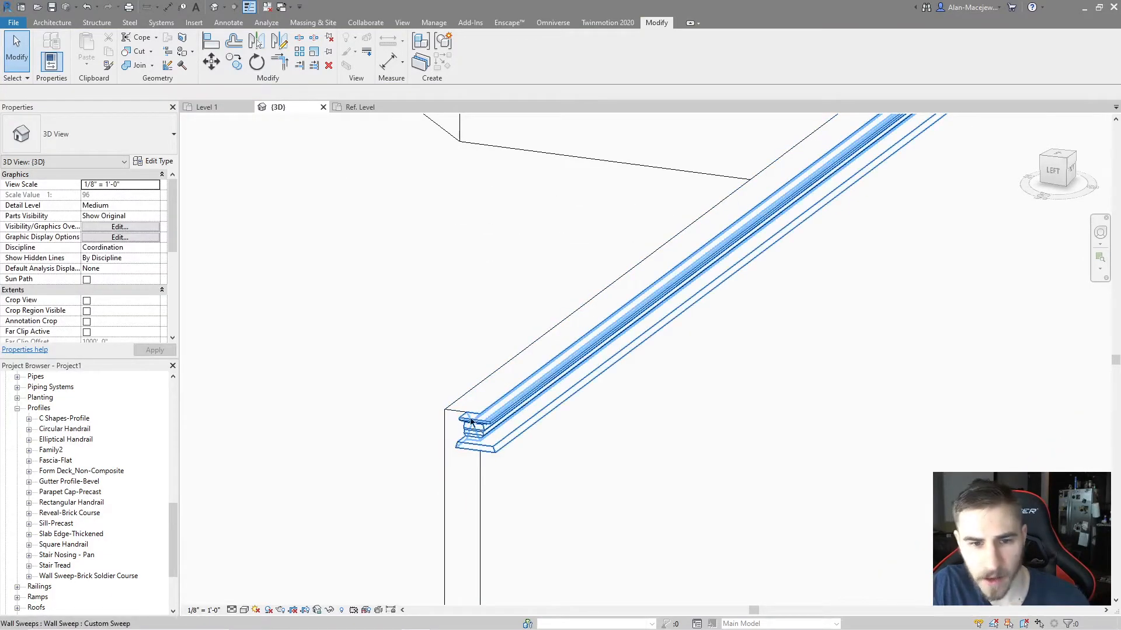
left_click(486, 467)
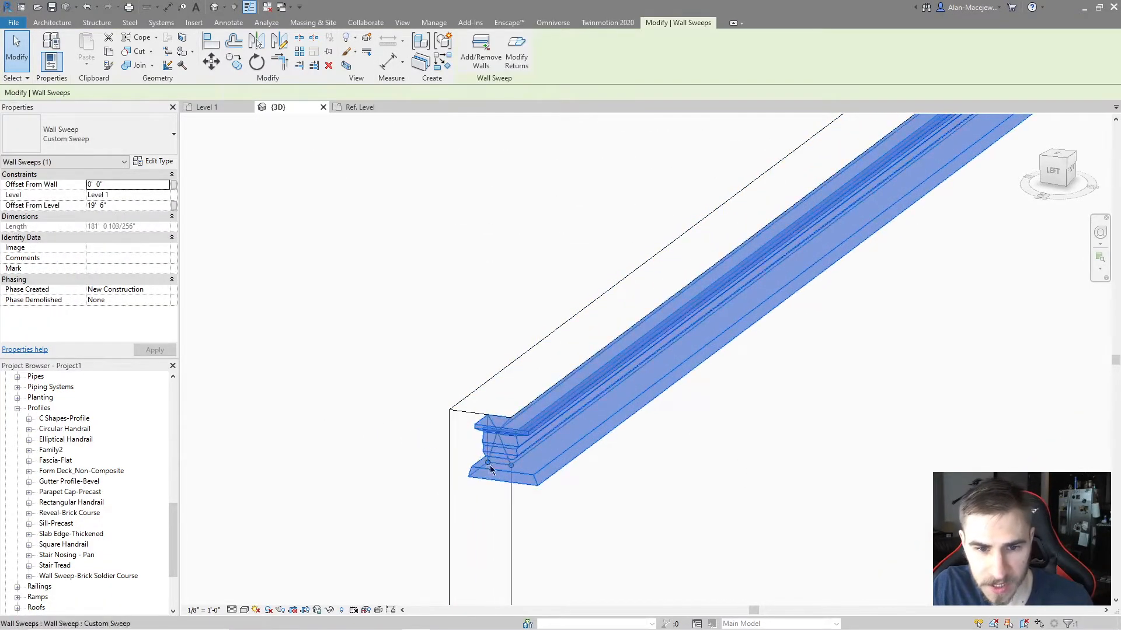
left_click_drag(487, 465, 449, 459)
scroll(508, 346, "down", 1)
left_click(446, 339)
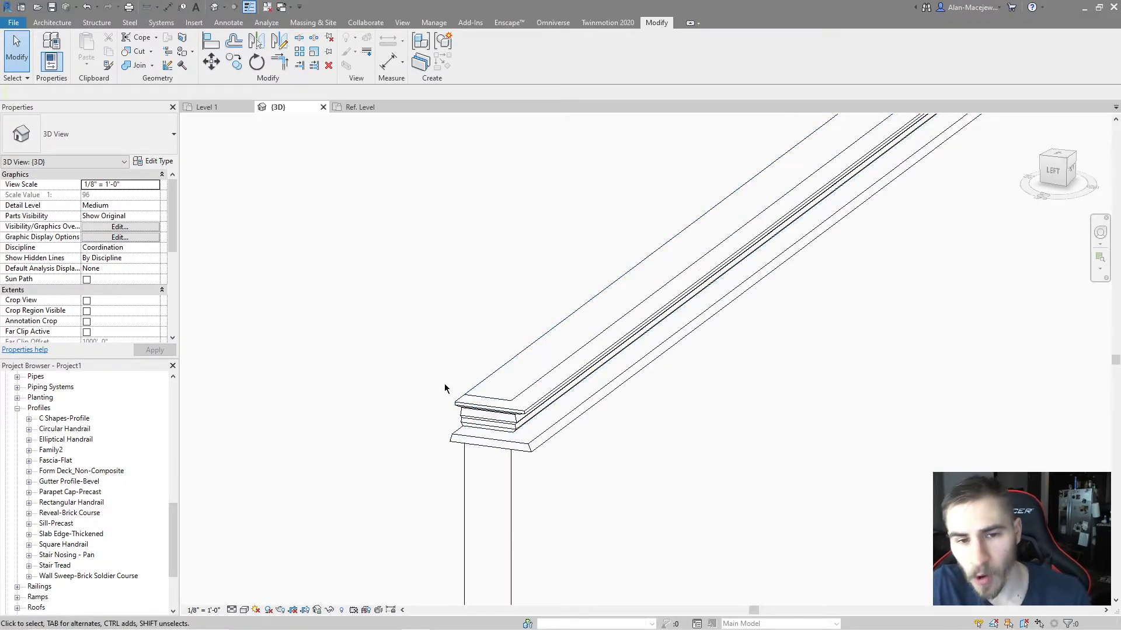
- Inspect the upper sweep's wrapped end from the back side of the long straight wall
left_click(595, 390)
scroll(596, 391, "down", 2)
middle_click_drag(619, 425, 405, 442, "shift")
scroll(481, 420, "down", 3)
middle_click_drag(808, 382, 635, 425)
middle_click_drag(634, 424, 747, 415, "shift")
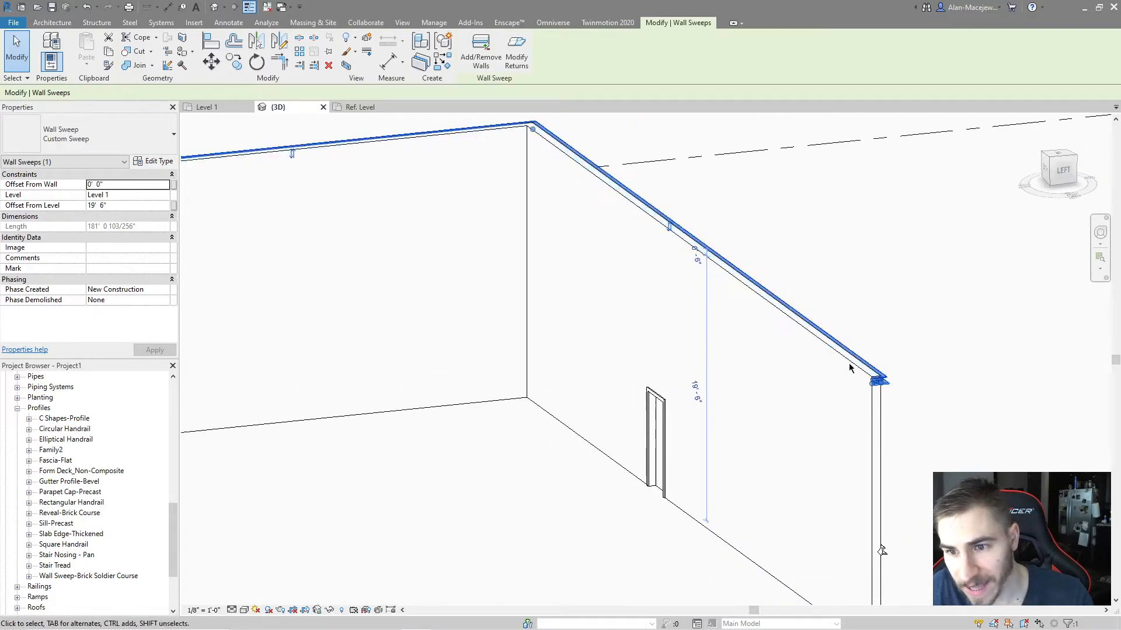
middle_click_drag(870, 284, 658, 314)
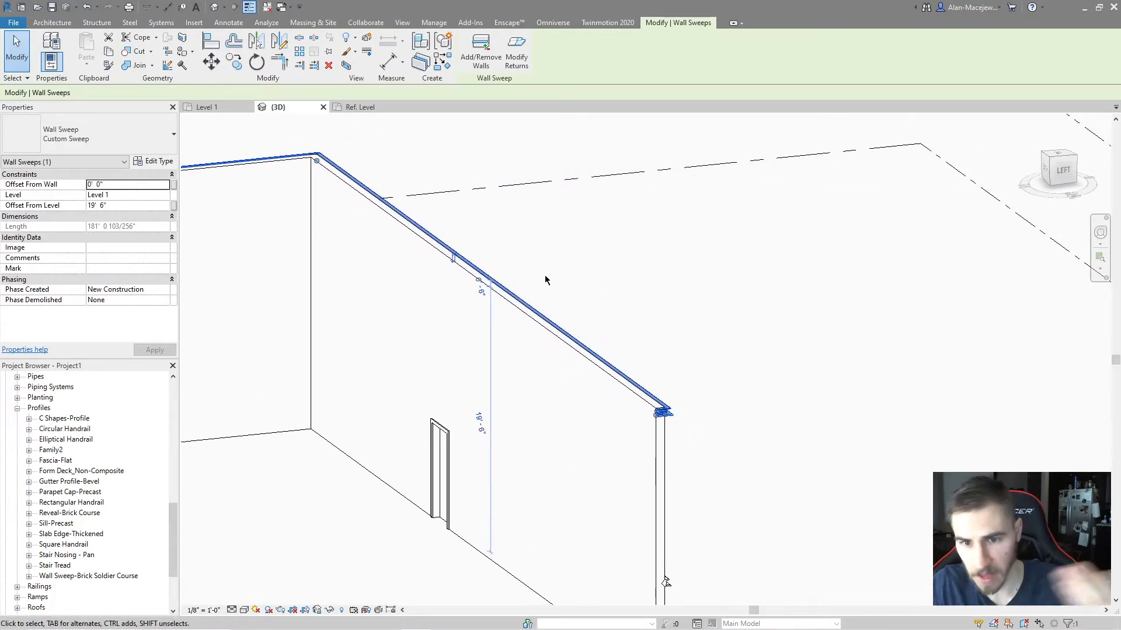
- Try the Straight Cut return option on the upper sweep's free end at the curved wall
left_click(516, 53)
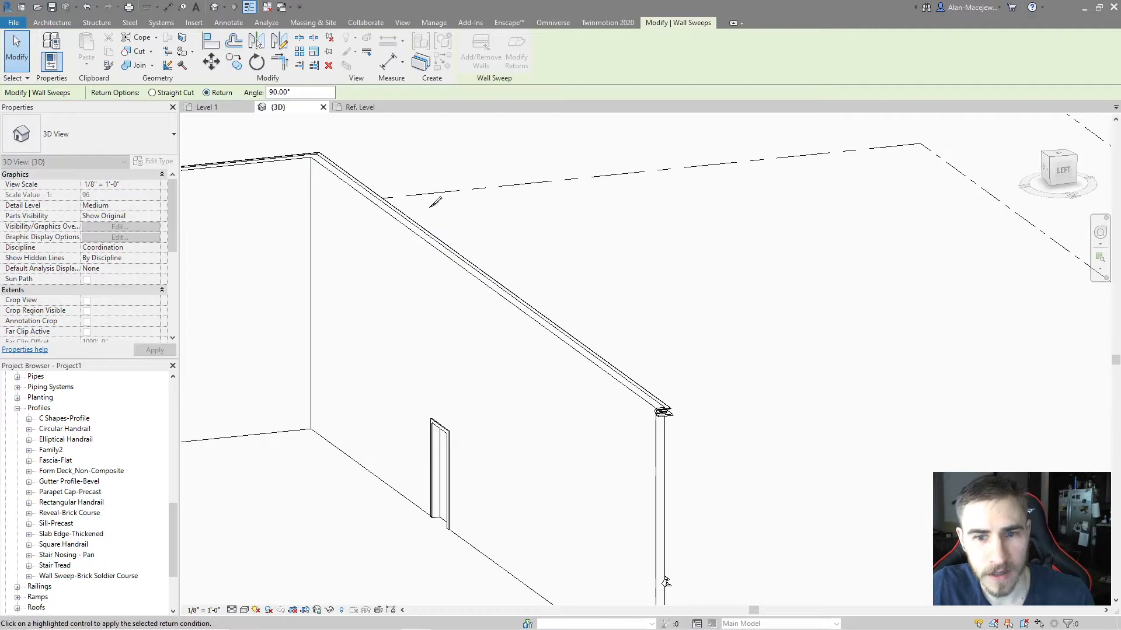
scroll(688, 404, "up", 3)
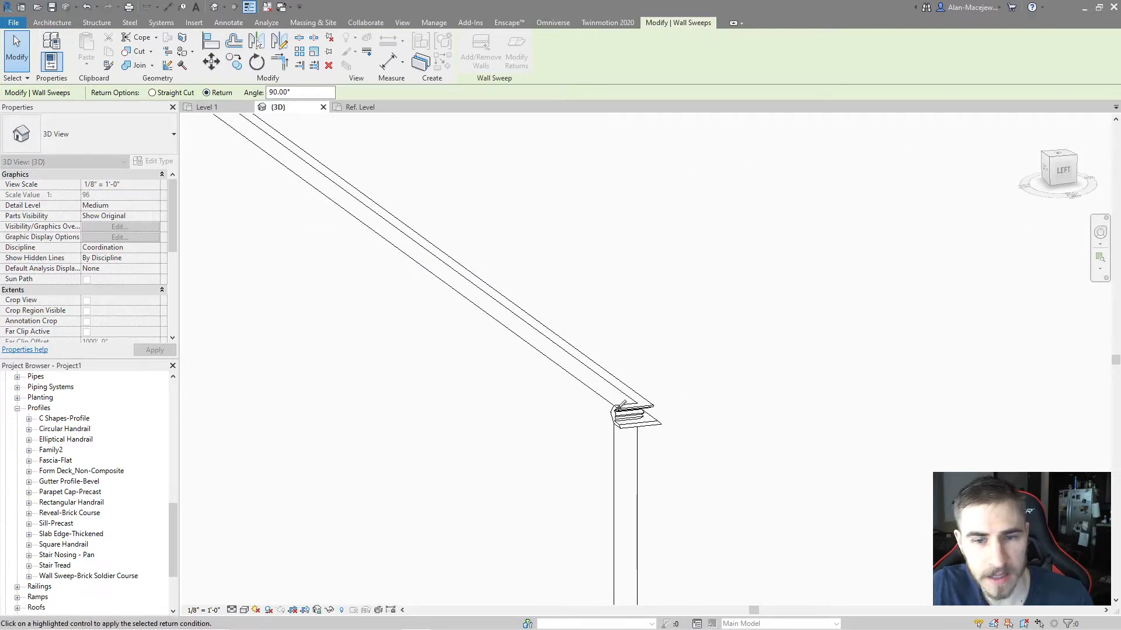
scroll(725, 402, "down", 5)
middle_click_drag(543, 388, 1083, 408)
middle_click_drag(817, 224, 525, 324, "shift")
middle_click_drag(962, 282, 342, 402)
scroll(778, 401, "up", 4)
scroll(724, 369, "up", 3)
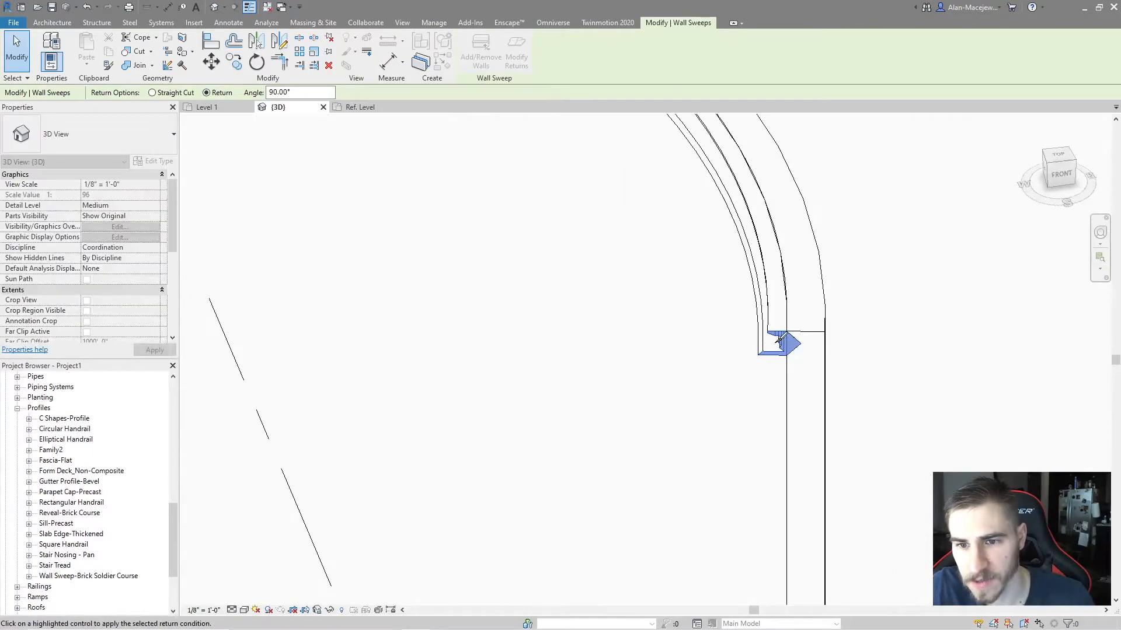
middle_click_drag(782, 339, 368, 280)
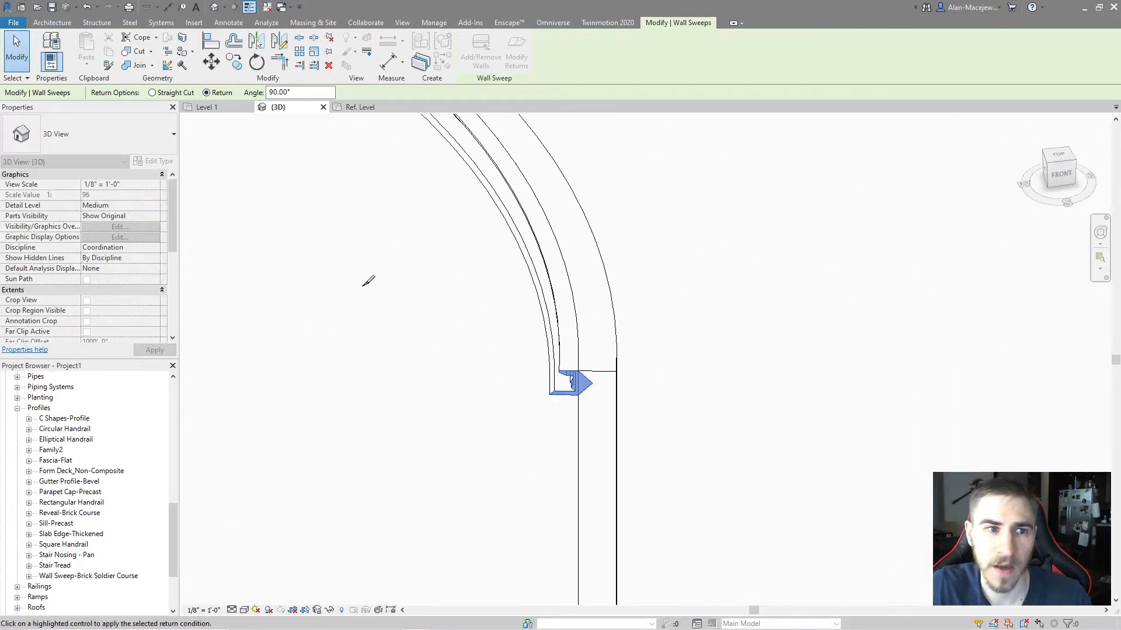
left_click(152, 92)
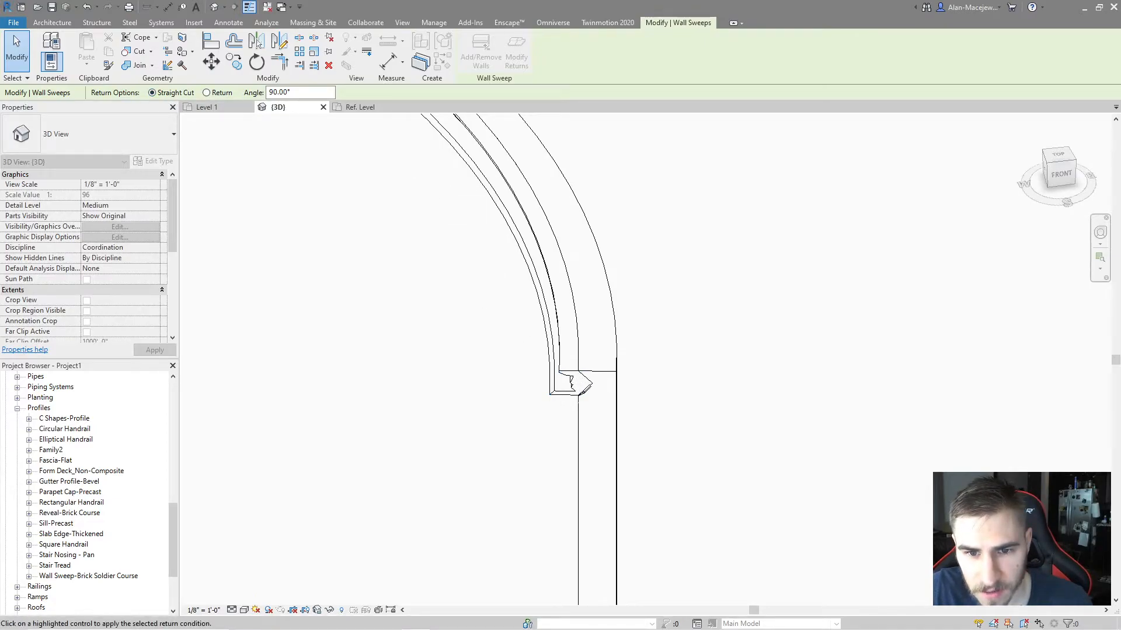
left_click(590, 381)
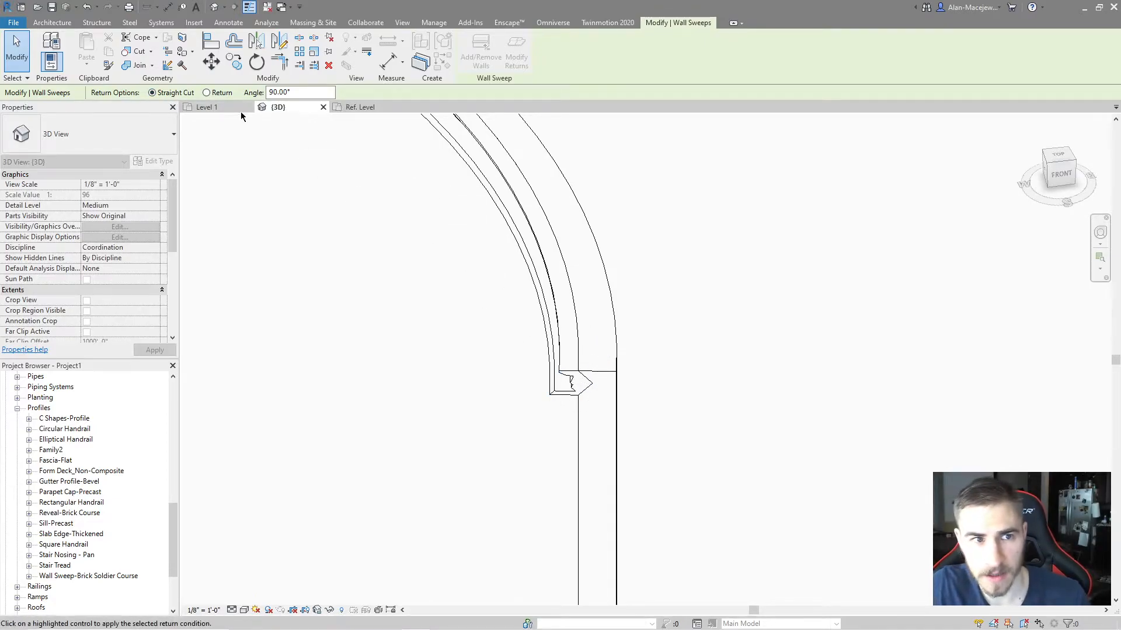
- Apply a 90.00° return to the upper sweep's curved-wall end and stretch it across the wall's thickness to the opposite face
left_click(206, 92)
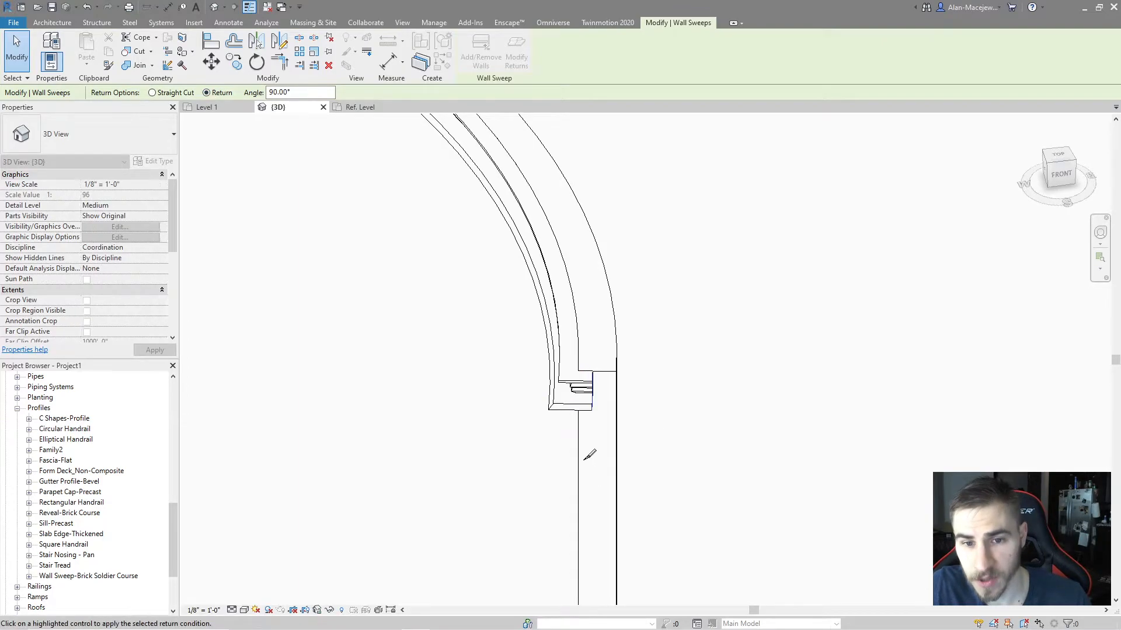
key("Escape")
key("Escape")
left_click(592, 398)
left_click_drag(593, 396, 616, 396)
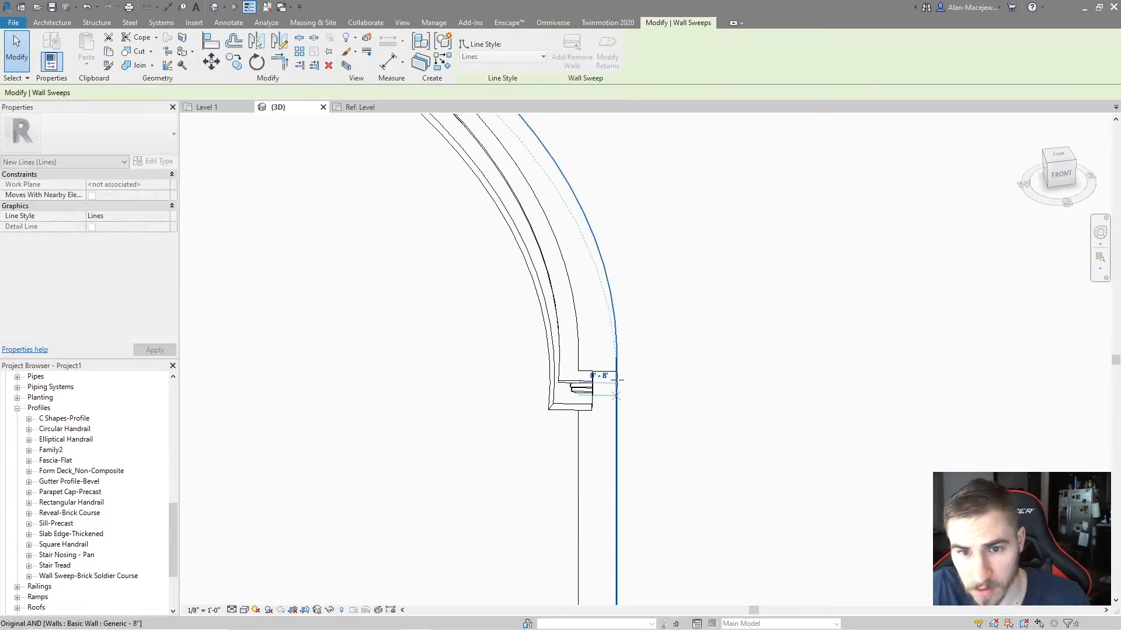
- Examine how the upper and lower sweeps run along the straight and curved walls
scroll(646, 403, "down", 2)
middle_click_drag(648, 390, 726, 333, "shift")
middle_click_drag(590, 357, 957, 383)
scroll(917, 373, "down", 3)
scroll(491, 502, "down", 2)
middle_click_drag(479, 526, 571, 444)
middle_click_drag(564, 400, 614, 458, "shift")
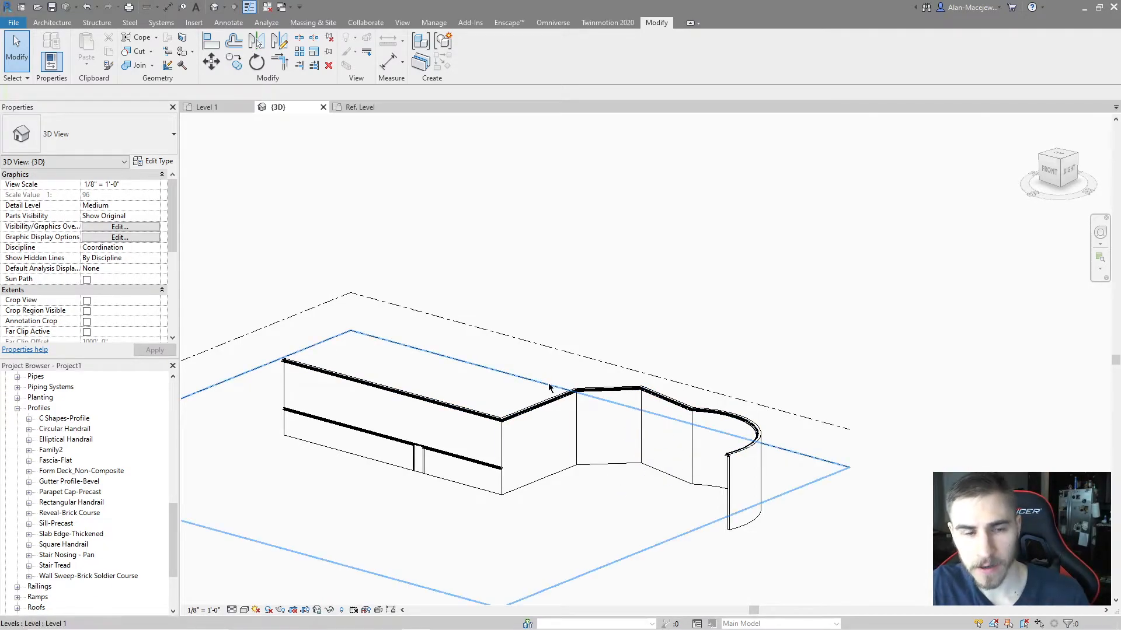
scroll(507, 441, "up", 3)
scroll(525, 461, "up", 2)
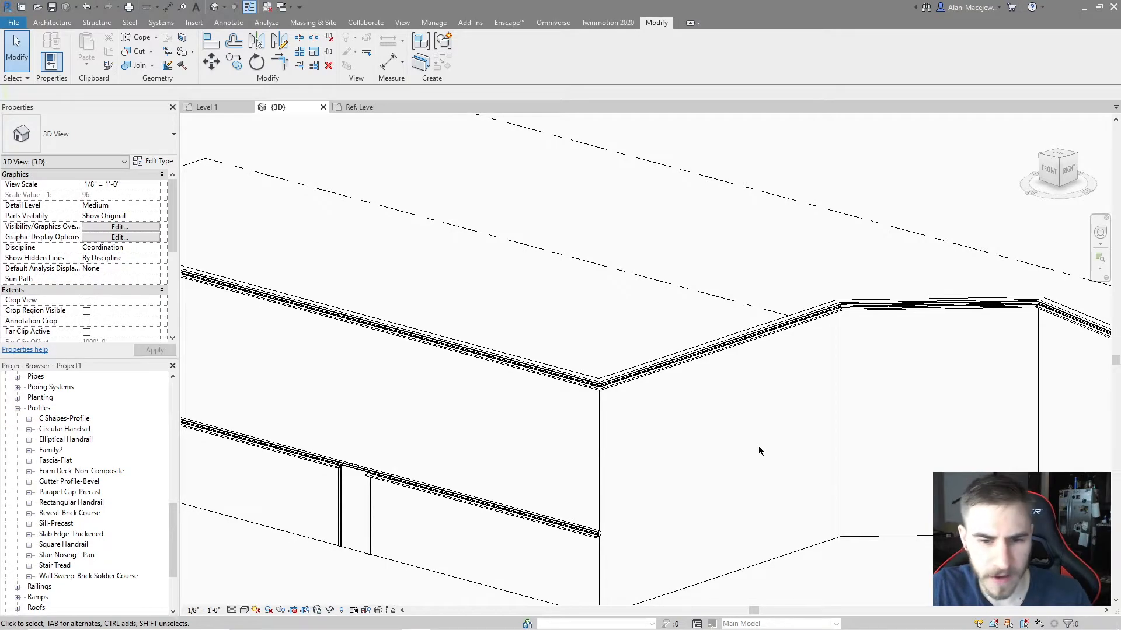
- Move the lower sweep down across the door to about 4' 2", then raise it above the door to about 10' 2"
left_click_drag(400, 482, 401, 521)
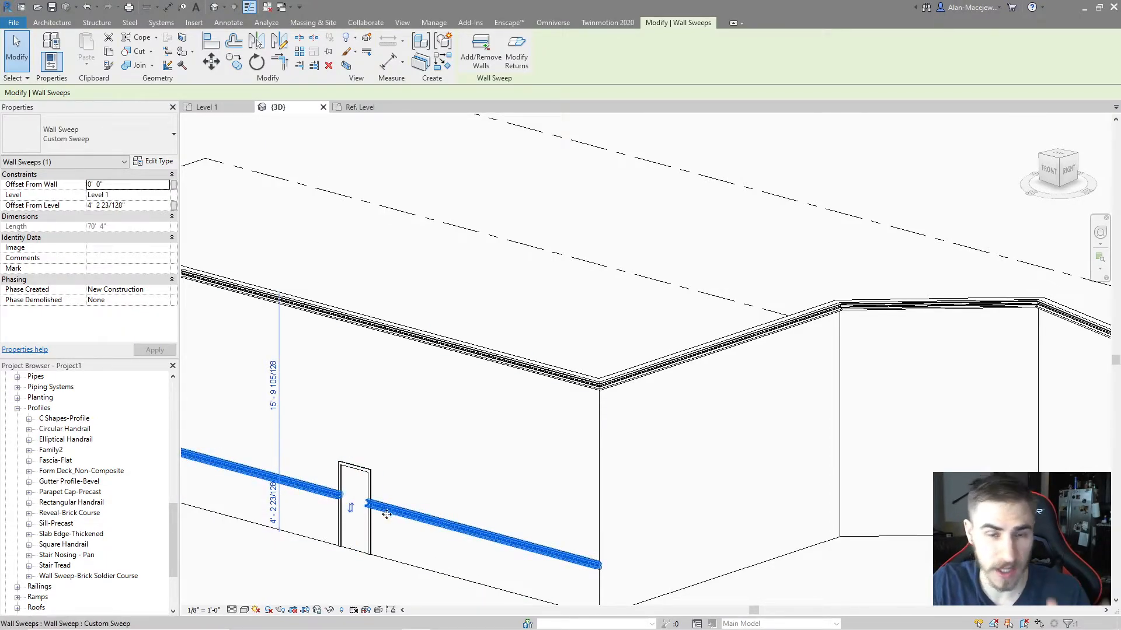
middle_click_drag(342, 240, 398, 258)
scroll(398, 258, "down", 1)
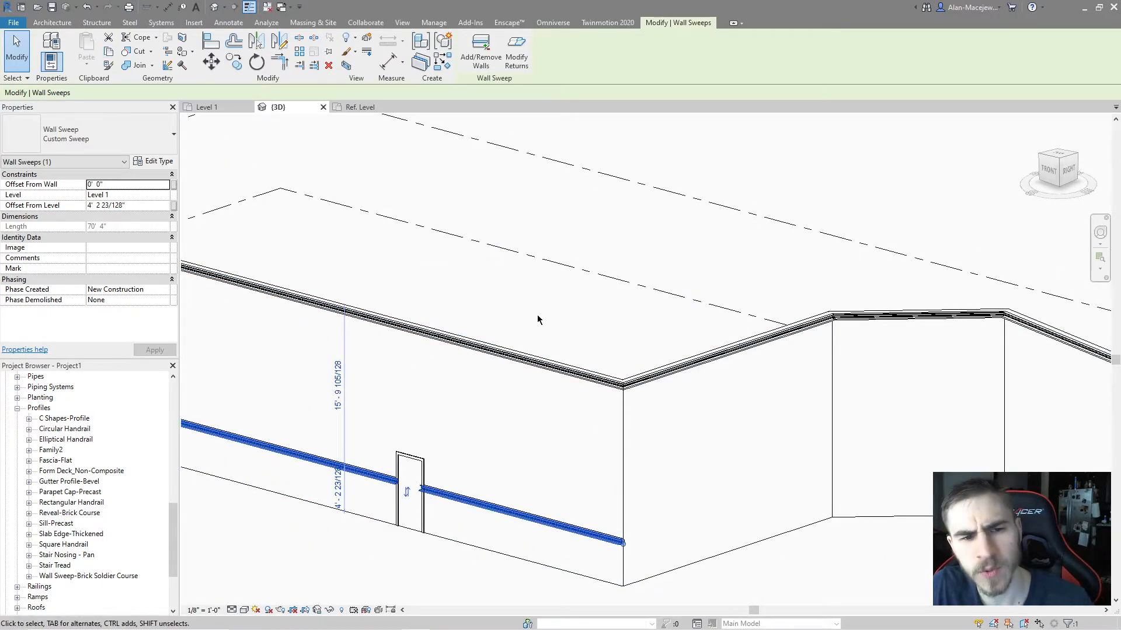
scroll(667, 356, "down", 1)
middle_click_drag(610, 363, 591, 354)
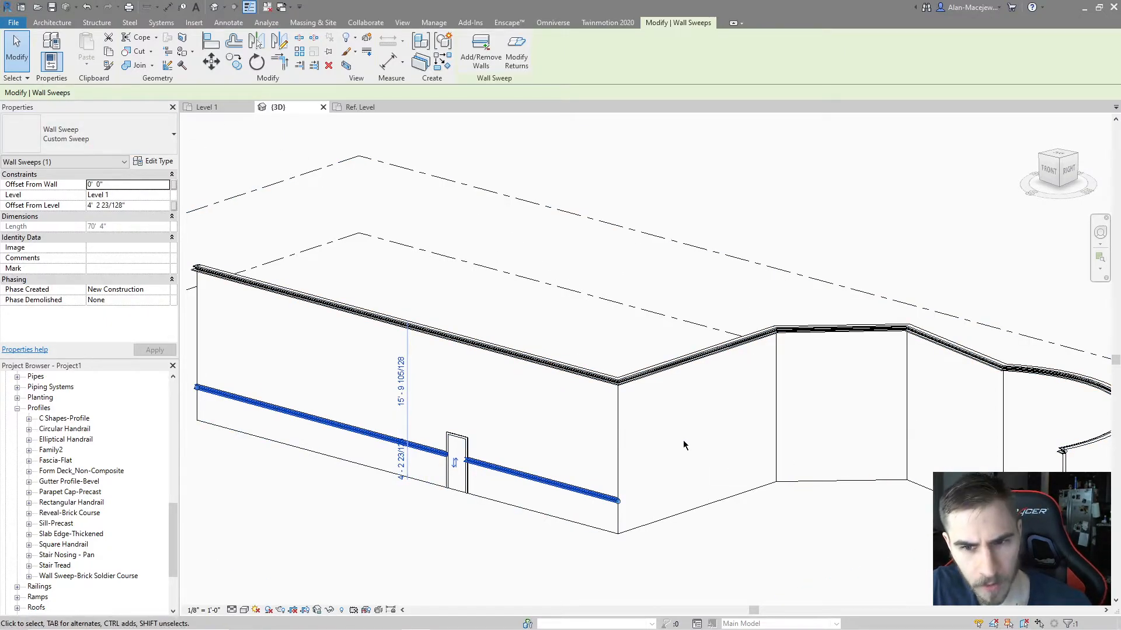
left_click_drag(589, 475, 589, 429)
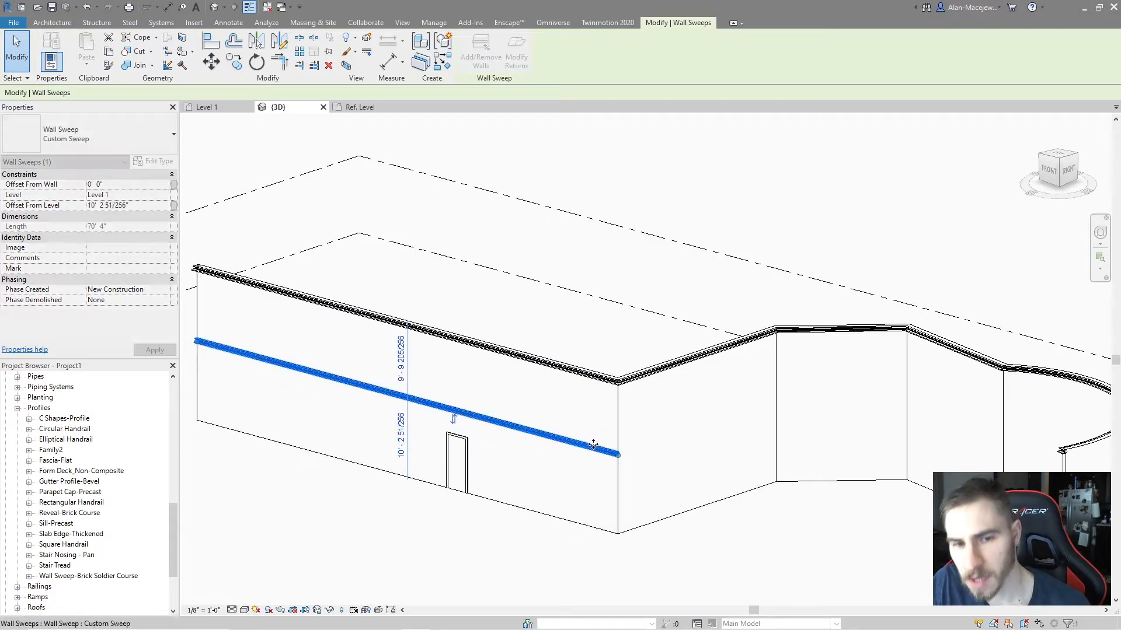
- Preview a new wall sweep in horizontal and vertical placement without placing it
left_click(52, 23)
left_click(47, 63)
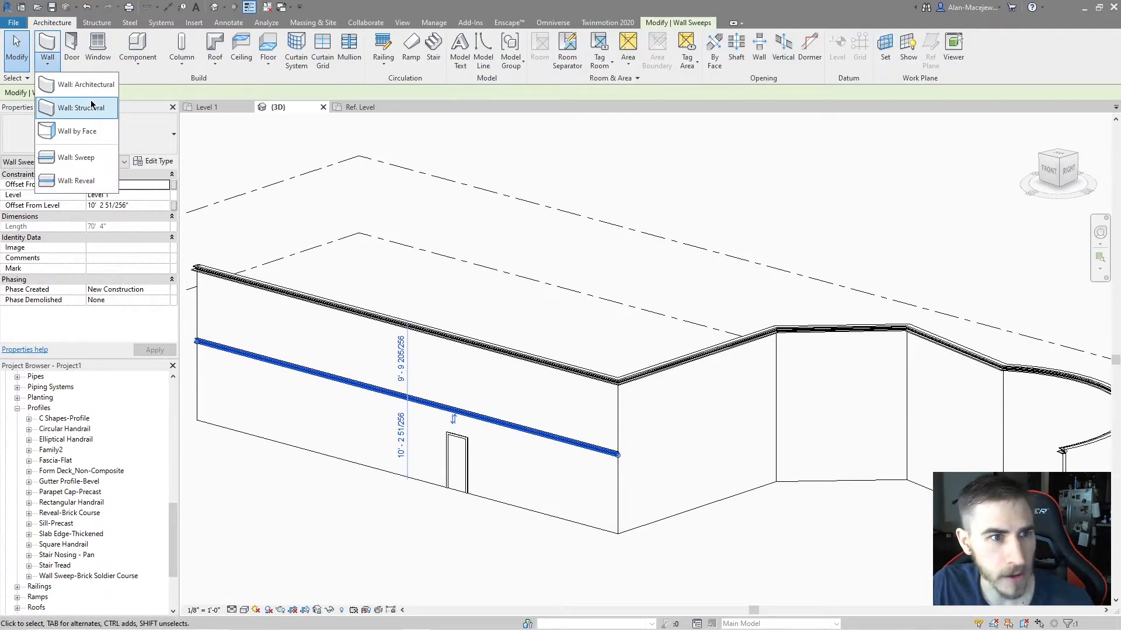
left_click(93, 159)
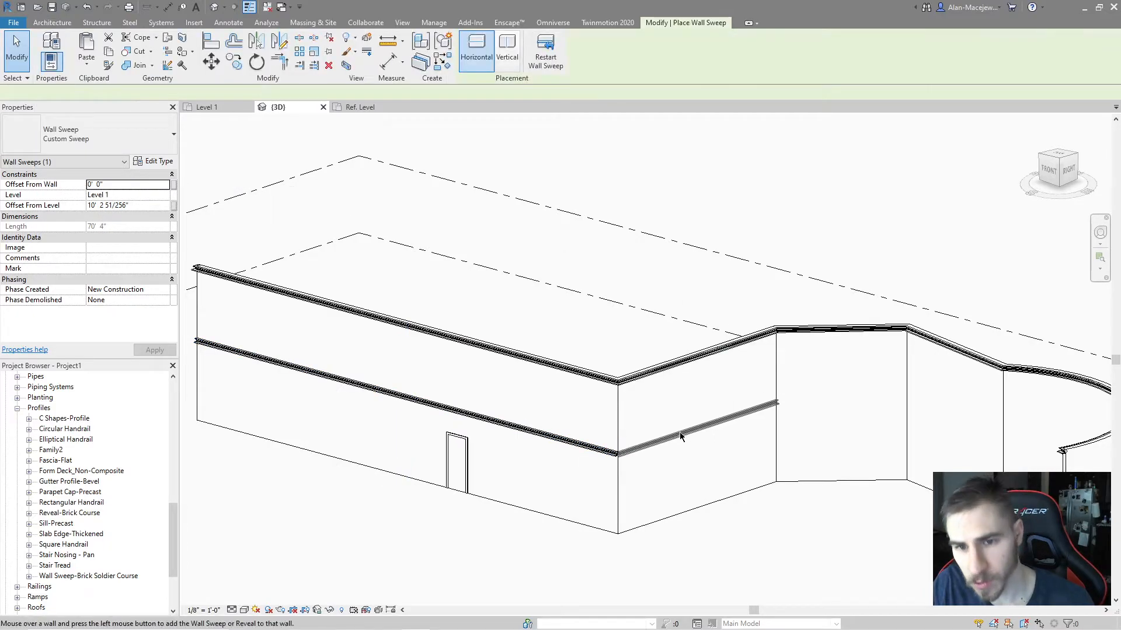
left_click(506, 61)
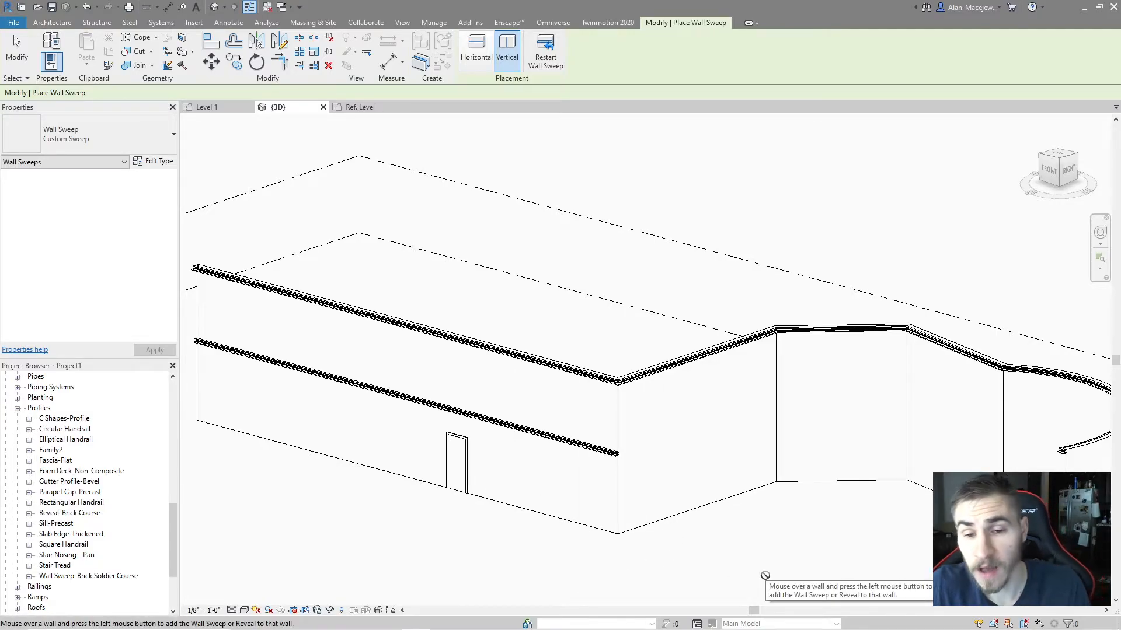
key("Escape")
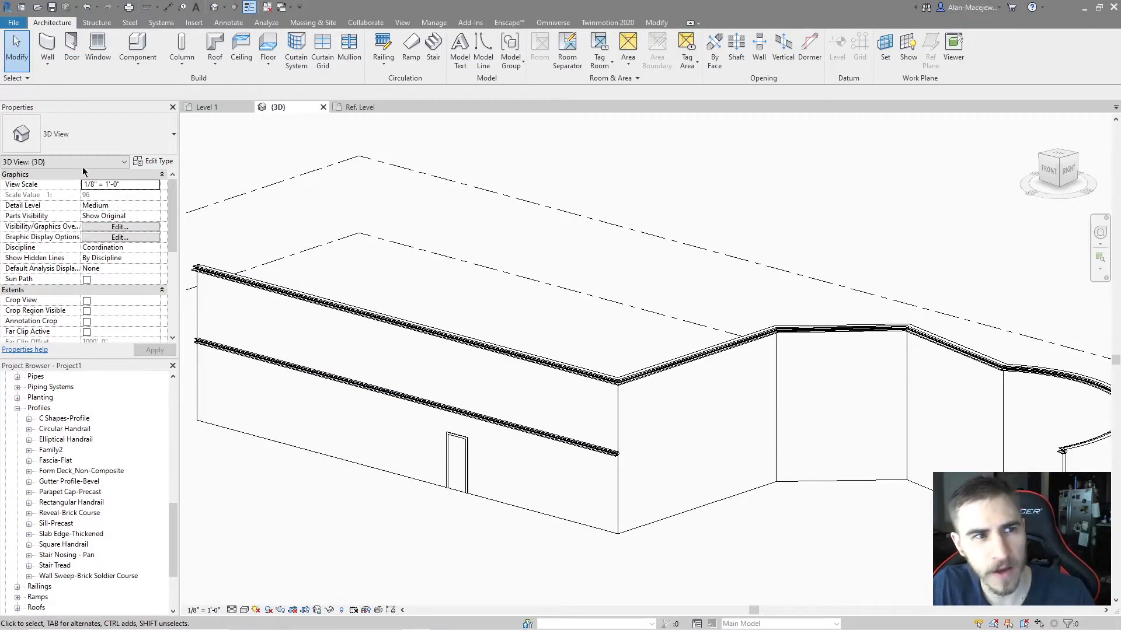
left_click(47, 47)
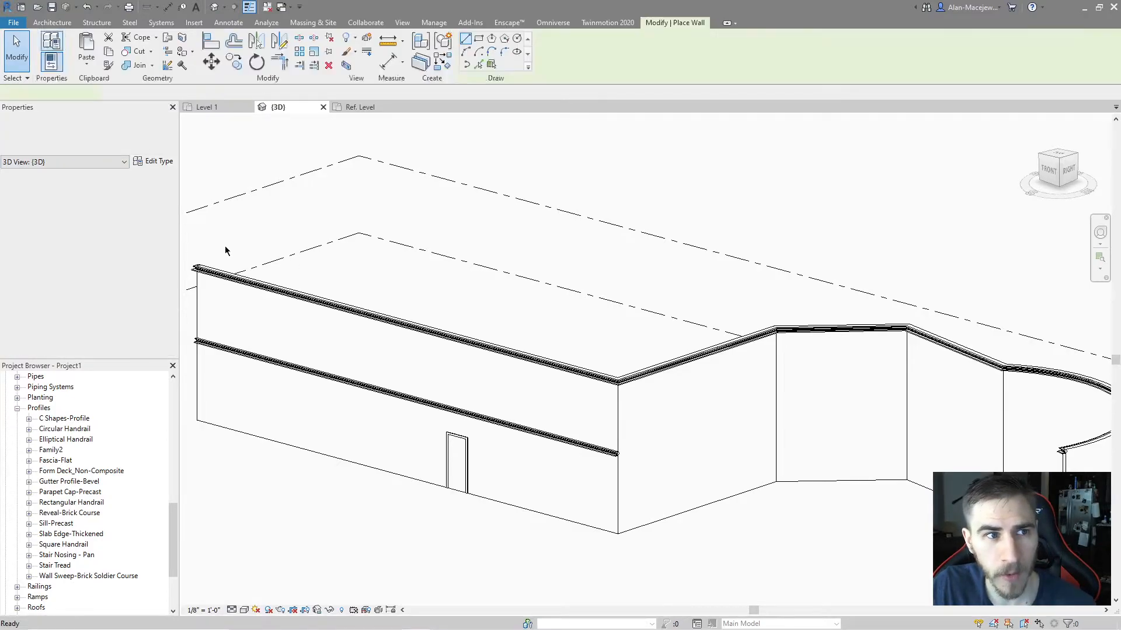
scroll(443, 174, "down", 3)
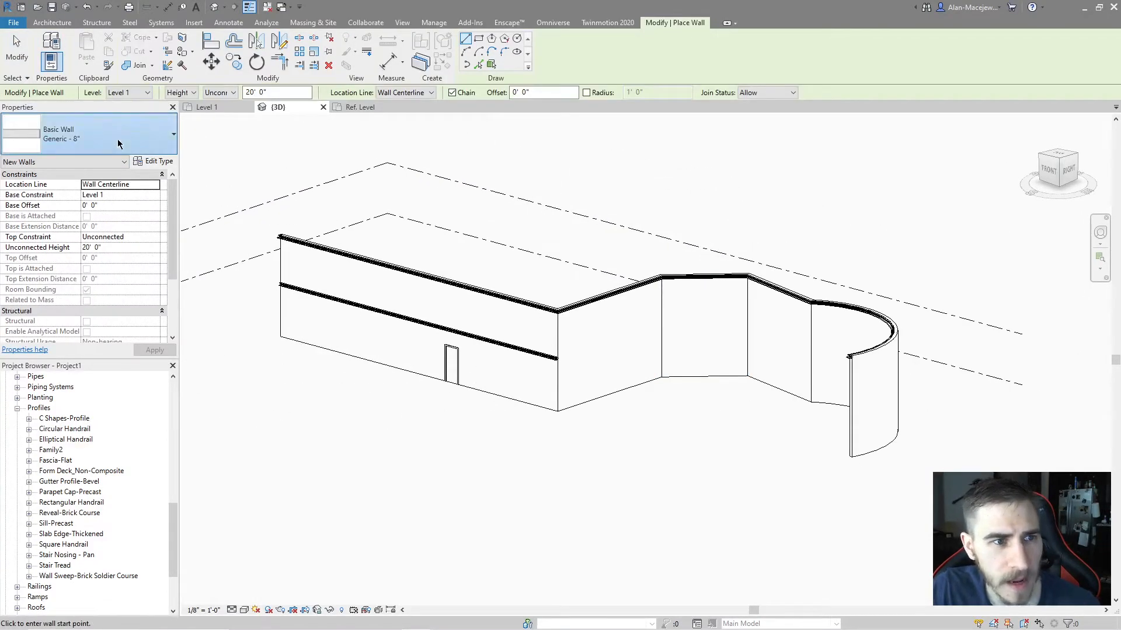
left_click(118, 144)
left_click(70, 155)
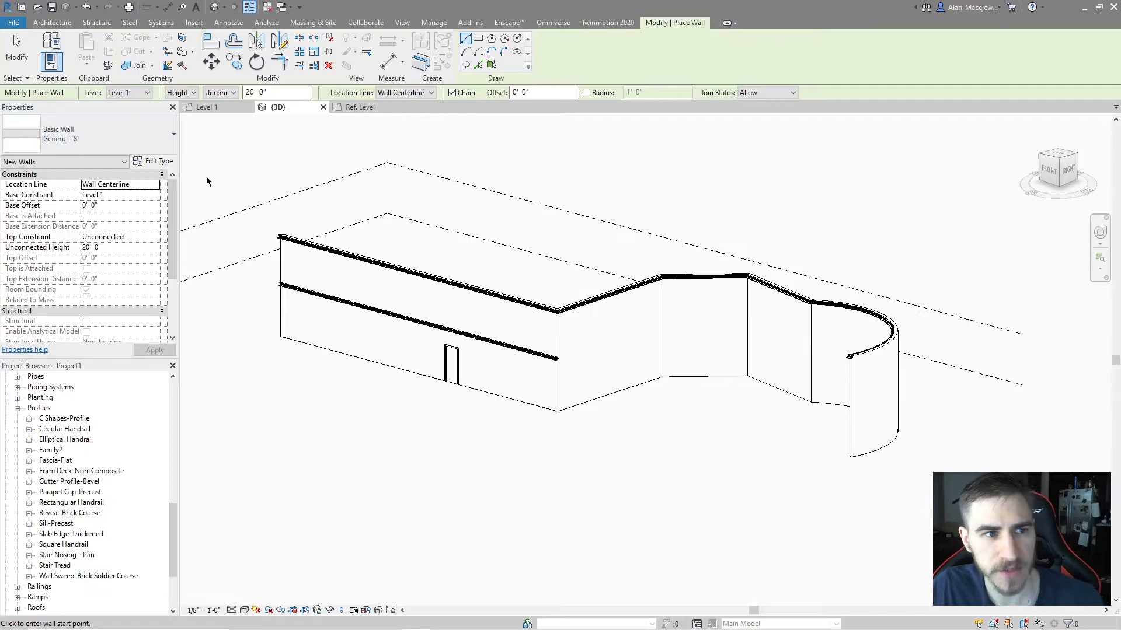
scroll(538, 396, "up", 5)
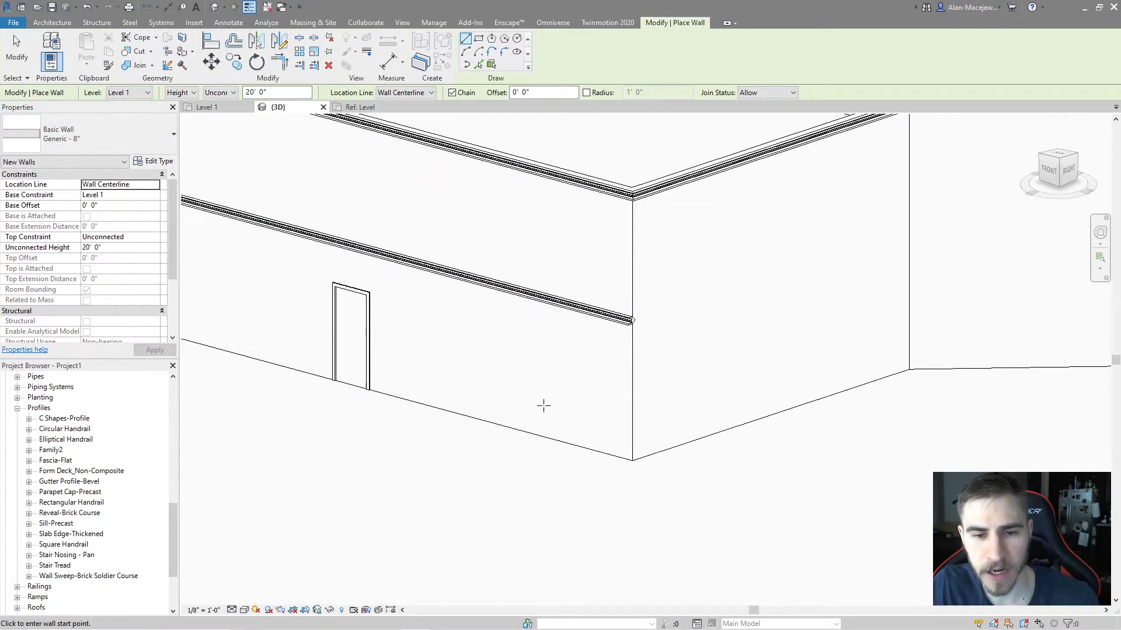
scroll(538, 396, "up", 2)
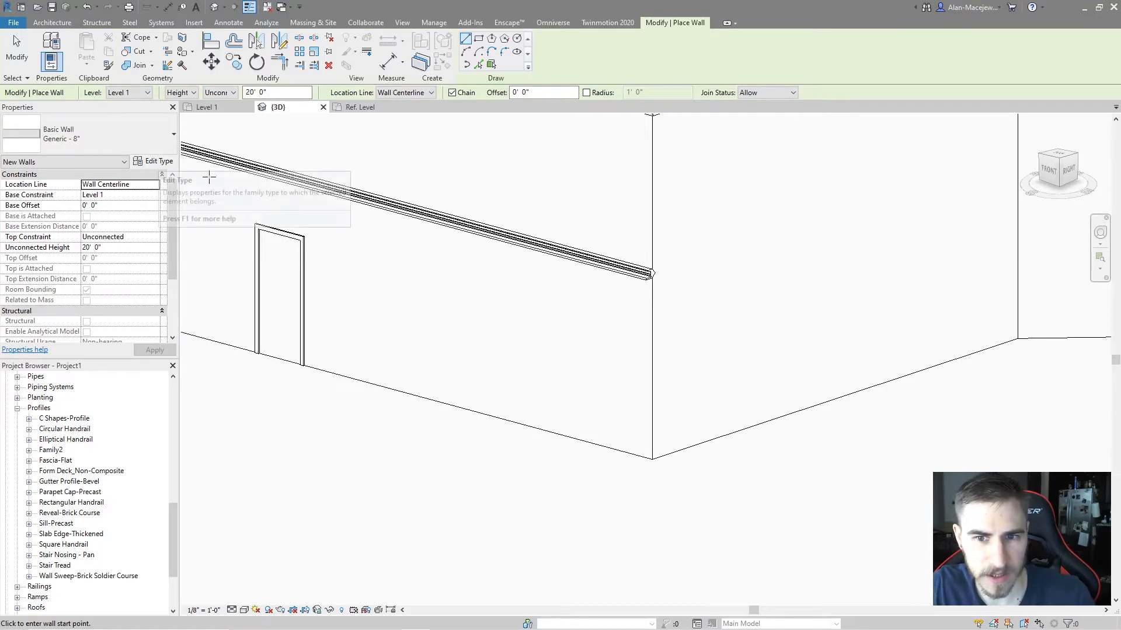
- Preview the custom wall sweep vertically near the wall corner and horizontally along the base beside the door, leaving it unplaced
left_click(52, 22)
left_click(44, 65)
left_click(70, 158)
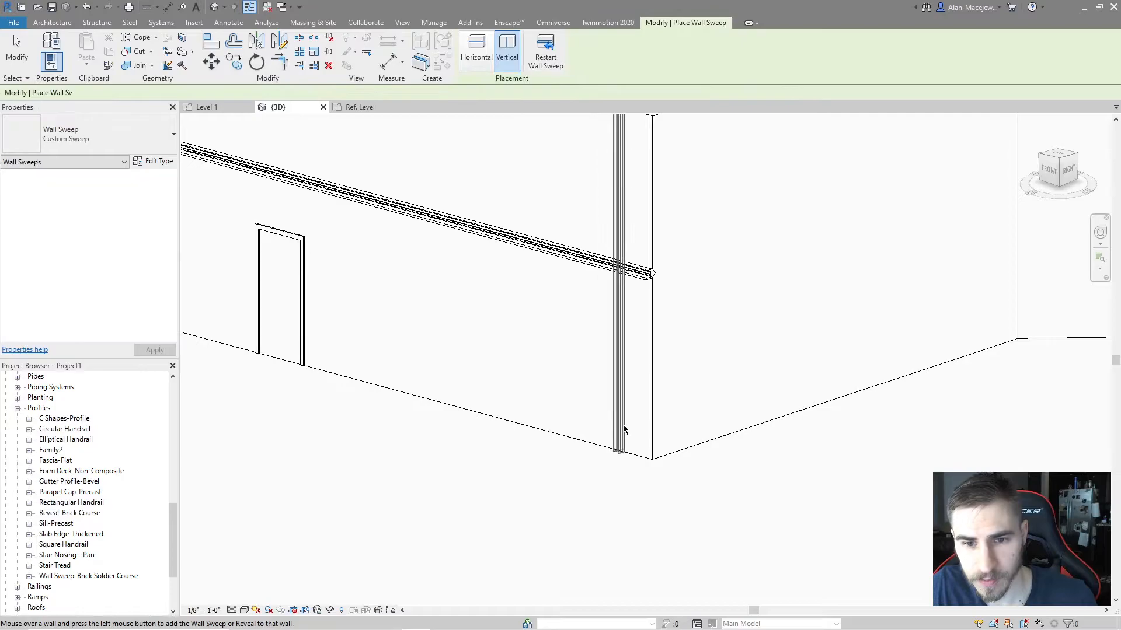
left_click(477, 53)
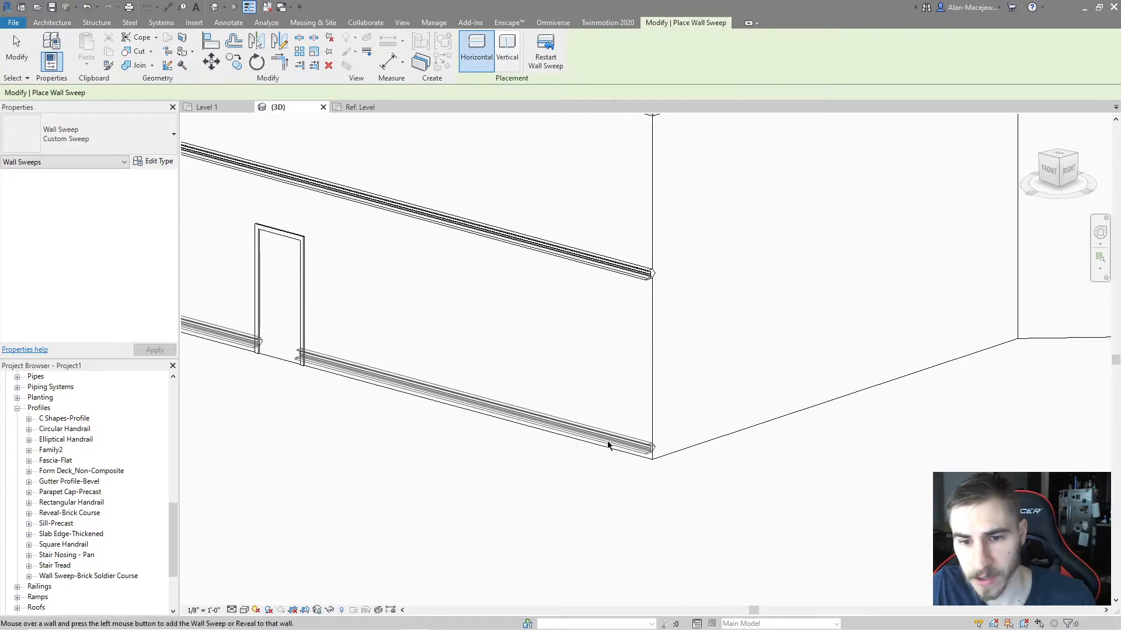
left_click(282, 252)
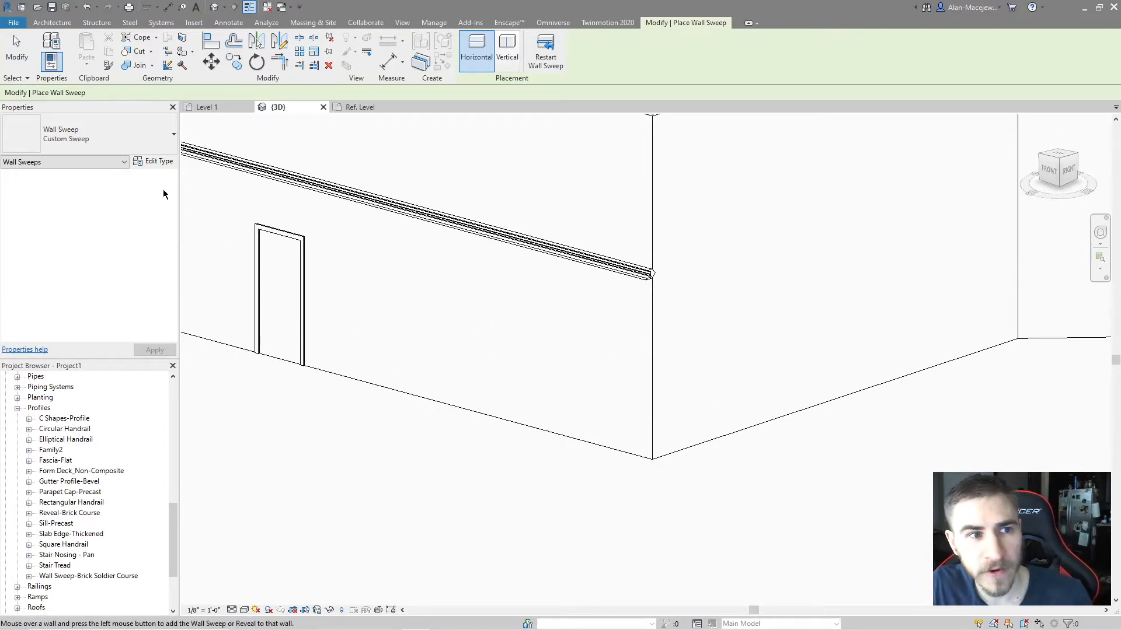
left_click(17, 53)
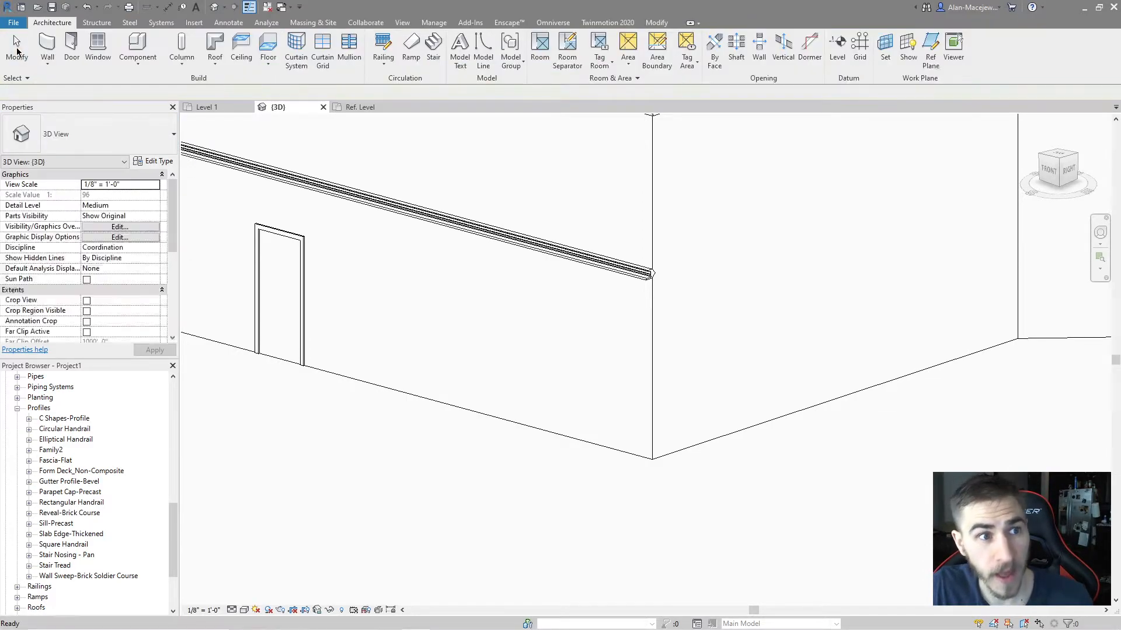
- Open the layer structure of the Generic - 8" wall type and show its preview as a section
left_click(49, 48)
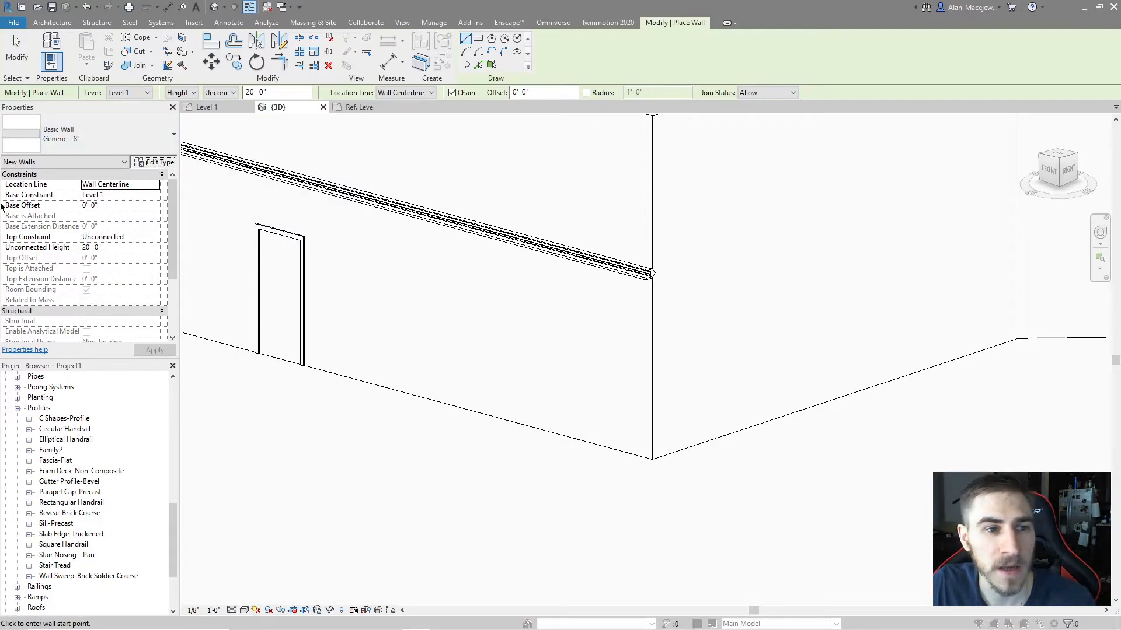
left_click(153, 162)
left_click(739, 233)
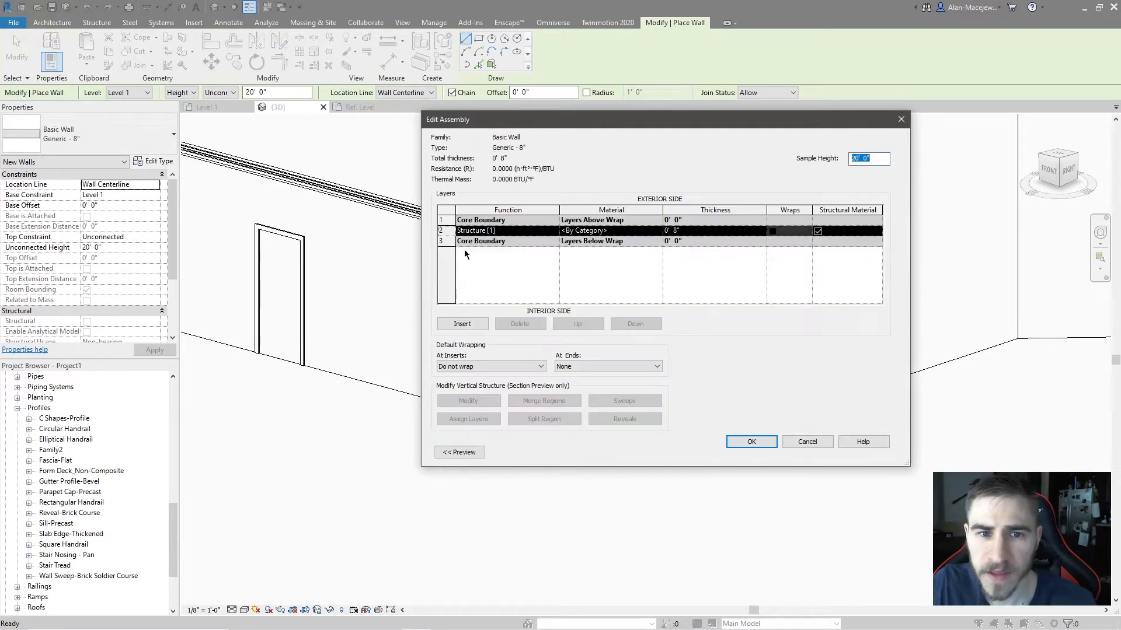
left_click(458, 452)
left_click(526, 457)
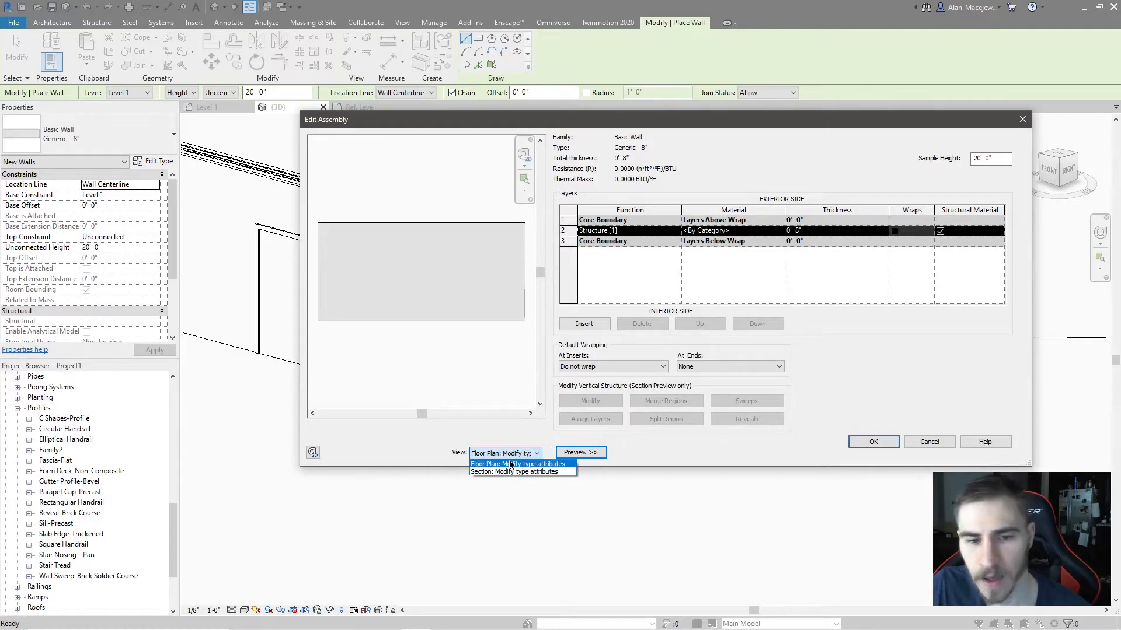
left_click(503, 471)
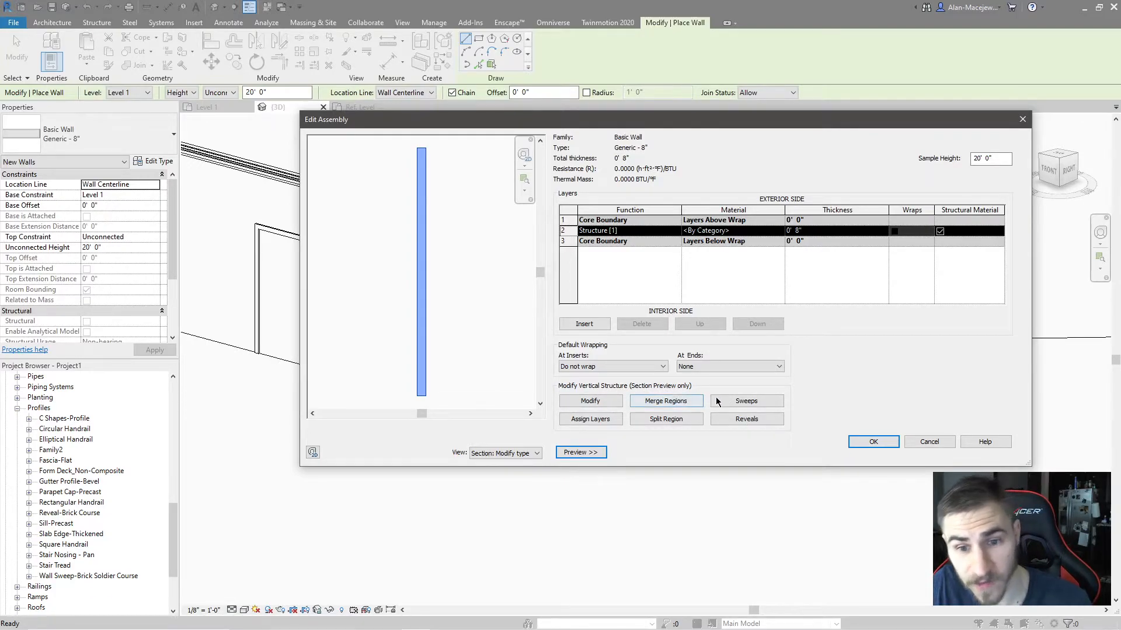
- Add a built-in sweep to the wall type using the Family2 : Family2 profile
left_click(760, 403)
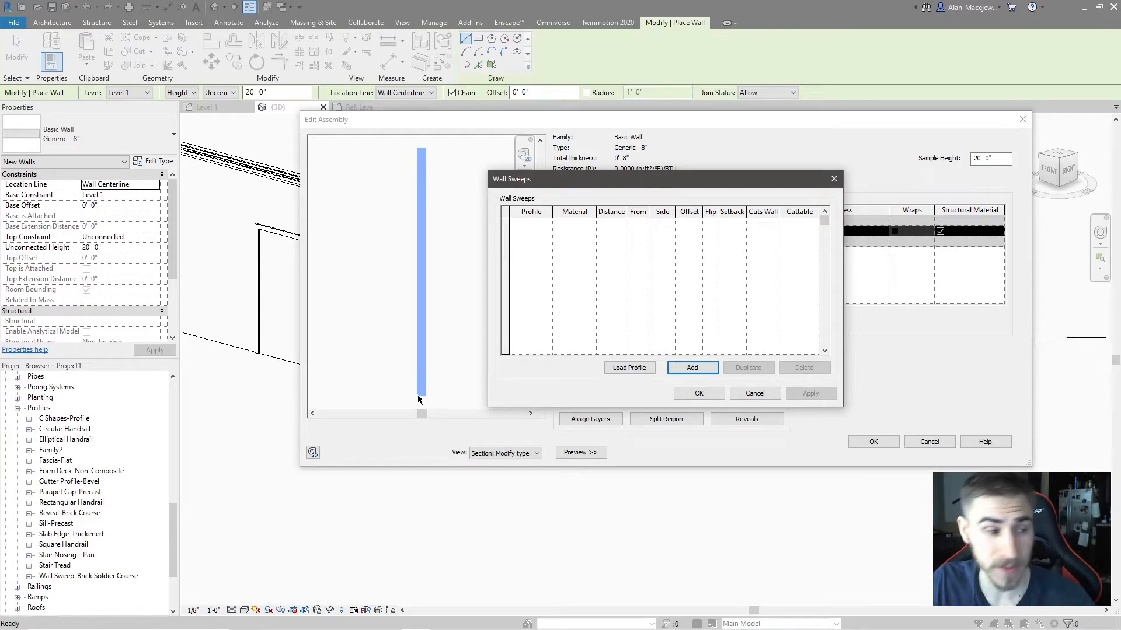
left_click(692, 367)
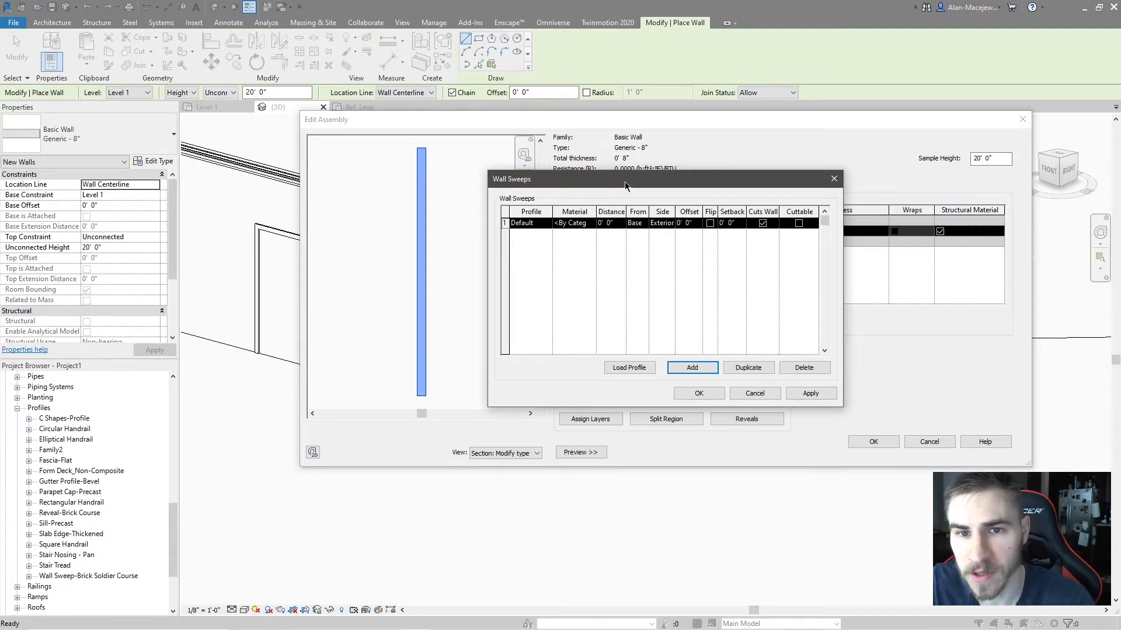
left_click_drag(625, 186, 638, 183)
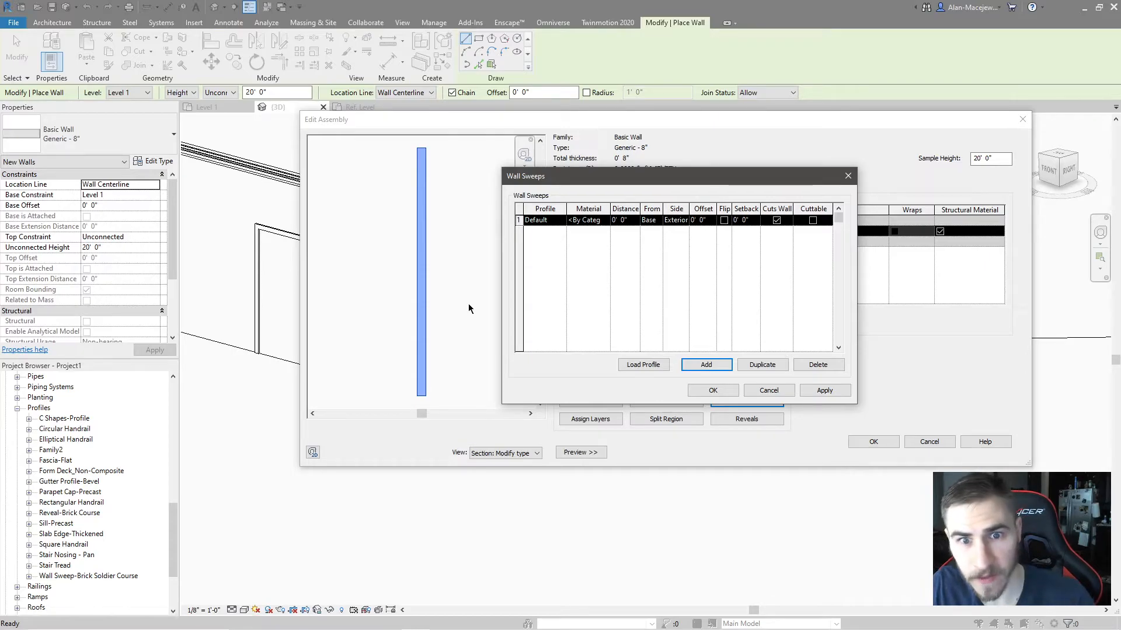
left_click(562, 223)
scroll(561, 245, "down", 5)
scroll(548, 248, "up", 5)
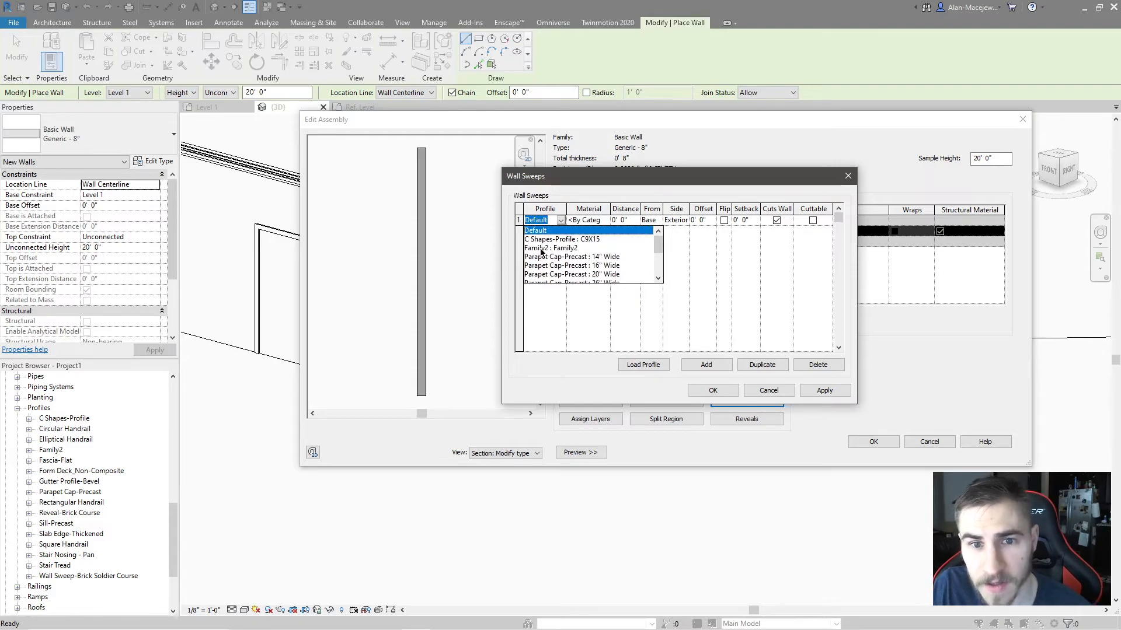
left_click(543, 248)
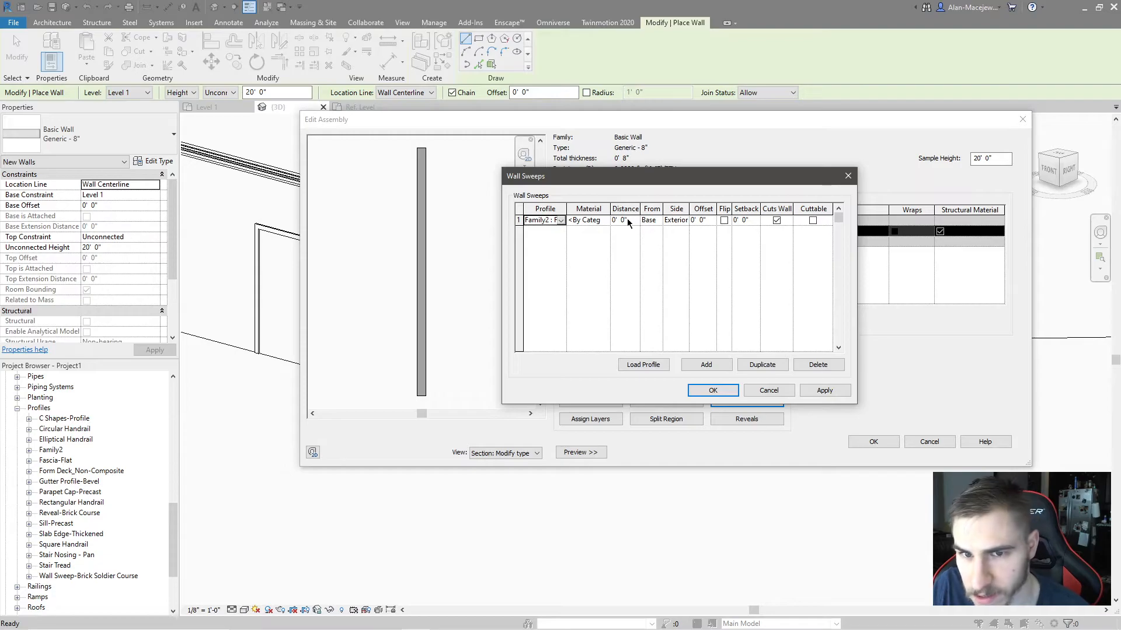
- Keep the built-in sweep measured from the Base on the Exterior side and apply it to the wall type
left_click_drag(641, 208, 674, 208)
left_click(669, 221)
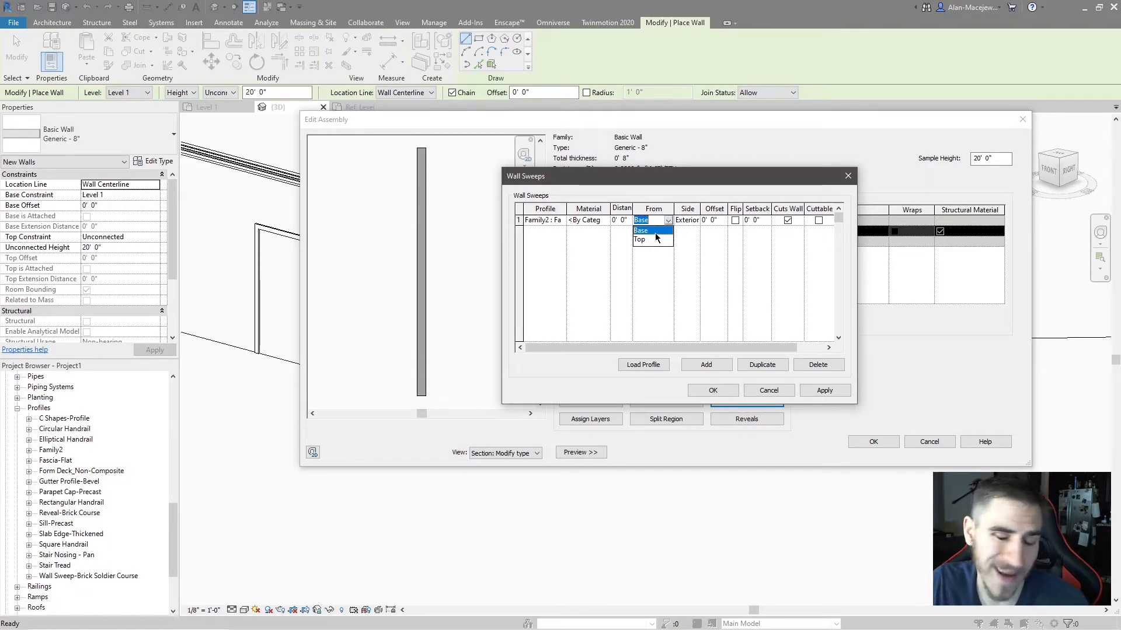
left_click(676, 235)
left_click_drag(698, 208, 716, 208)
left_click(698, 220)
left_click(708, 220)
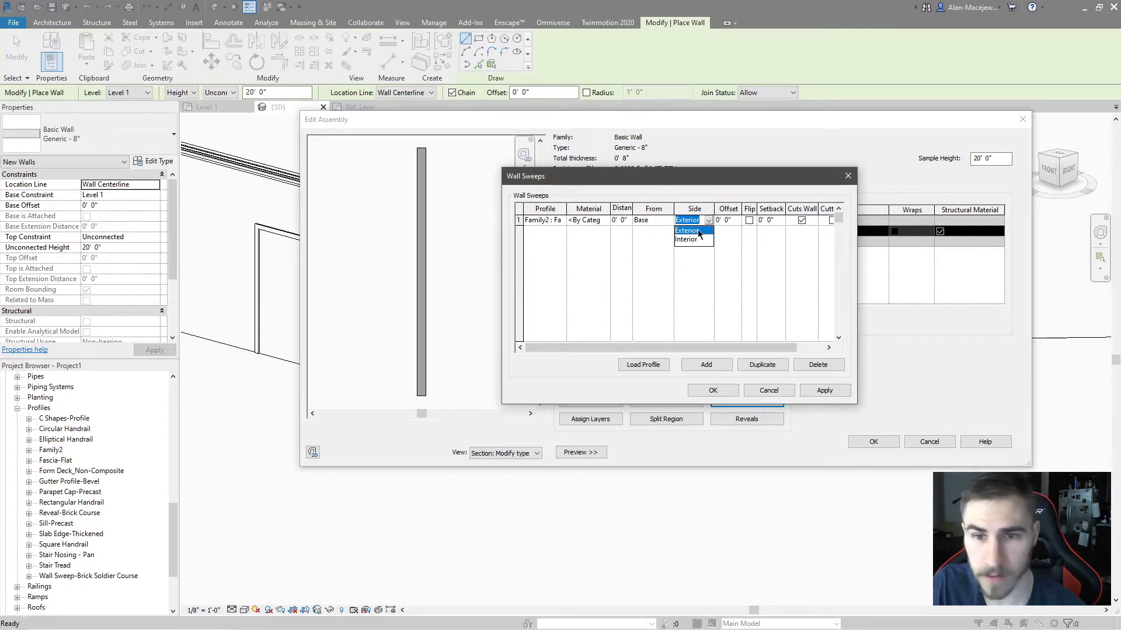
left_click(699, 232)
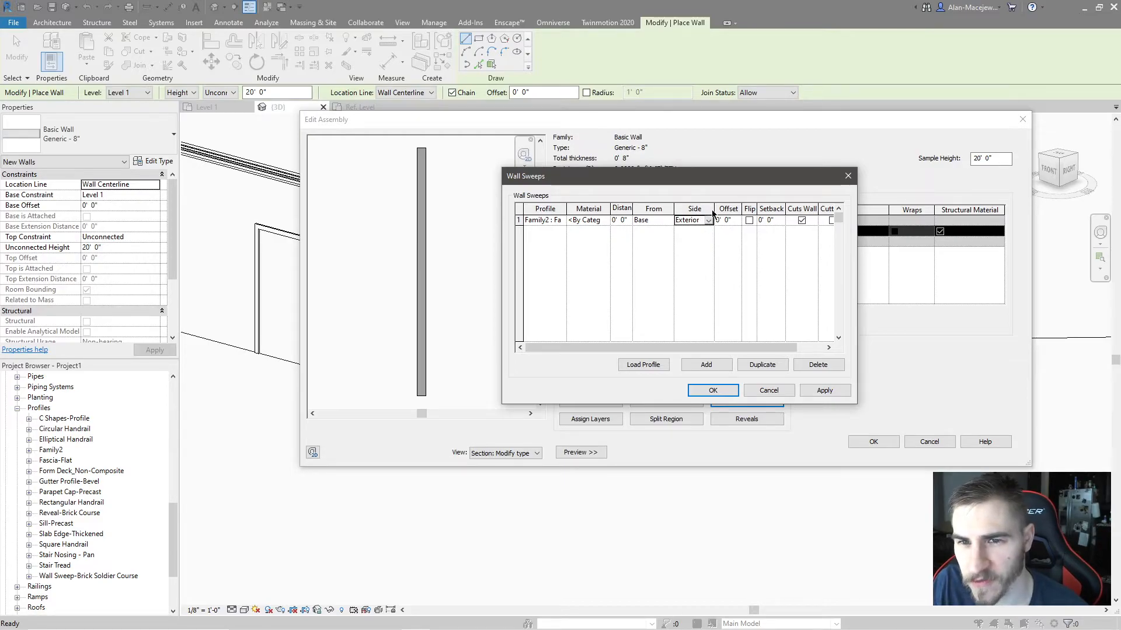
left_click_drag(712, 210, 703, 210)
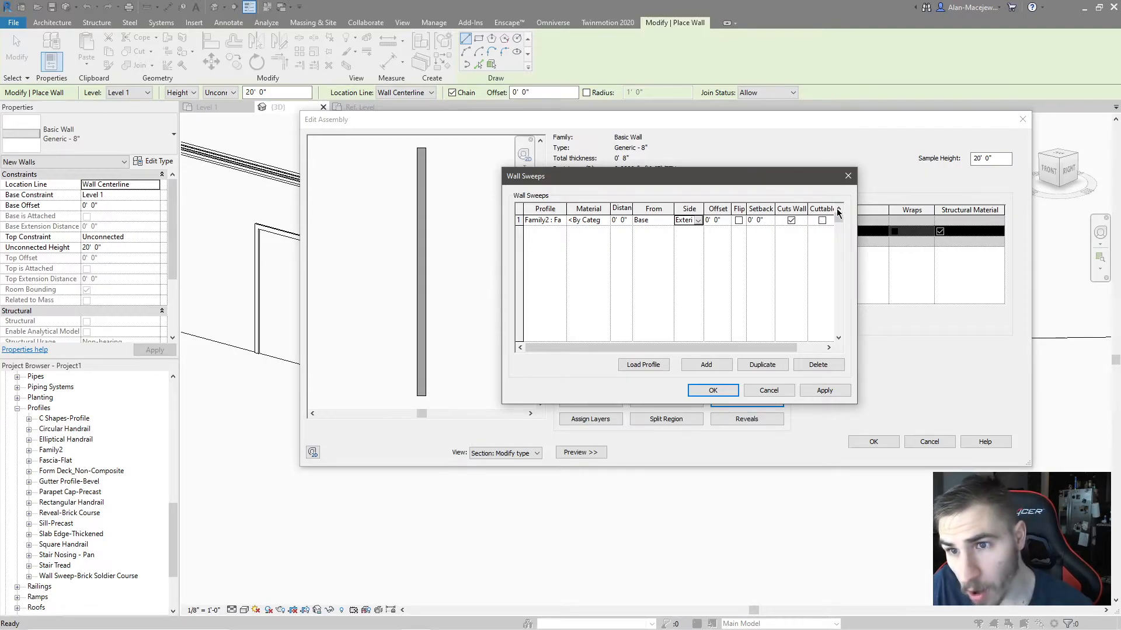
mouse_move(806, 206)
left_mouse_down()
mouse_move(786, 208)
mouse_move(803, 208)
left_mouse_up()
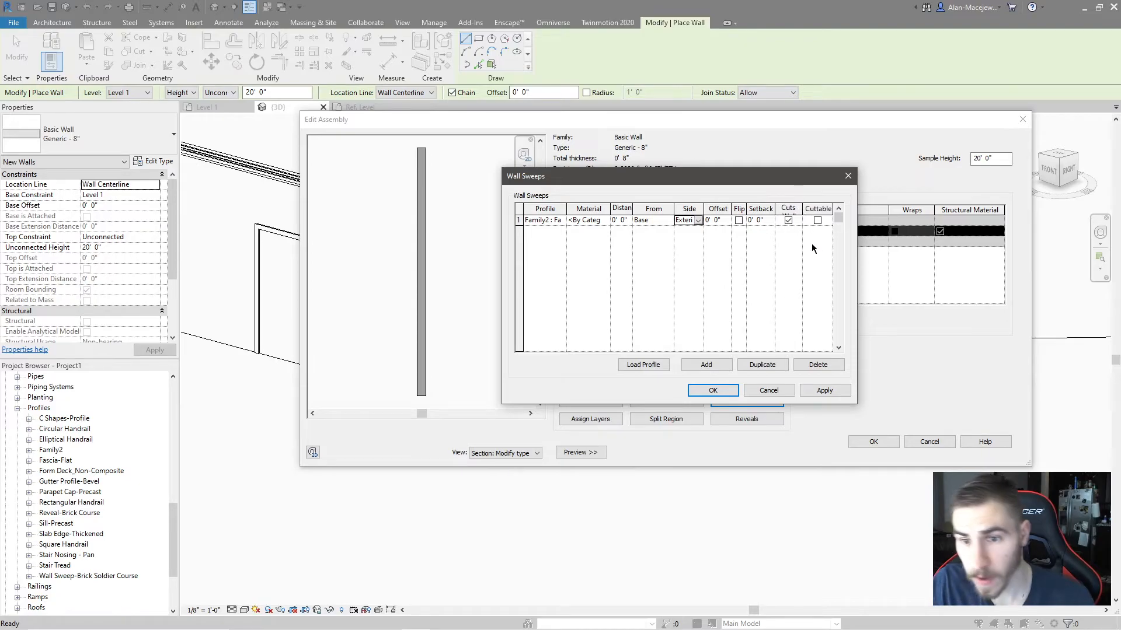
left_click(825, 390)
left_click(713, 391)
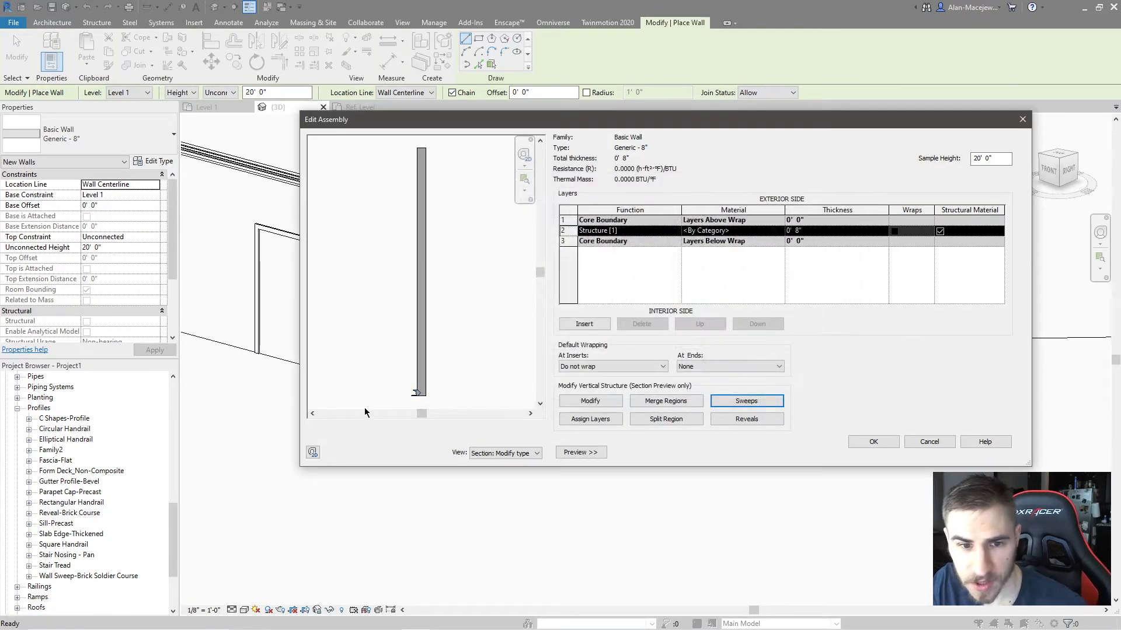
- Inspect the sweep profile at the wall's base in the section preview and accept the wall type changes
scroll(415, 398, "up", 4)
scroll(416, 396, "up", 3)
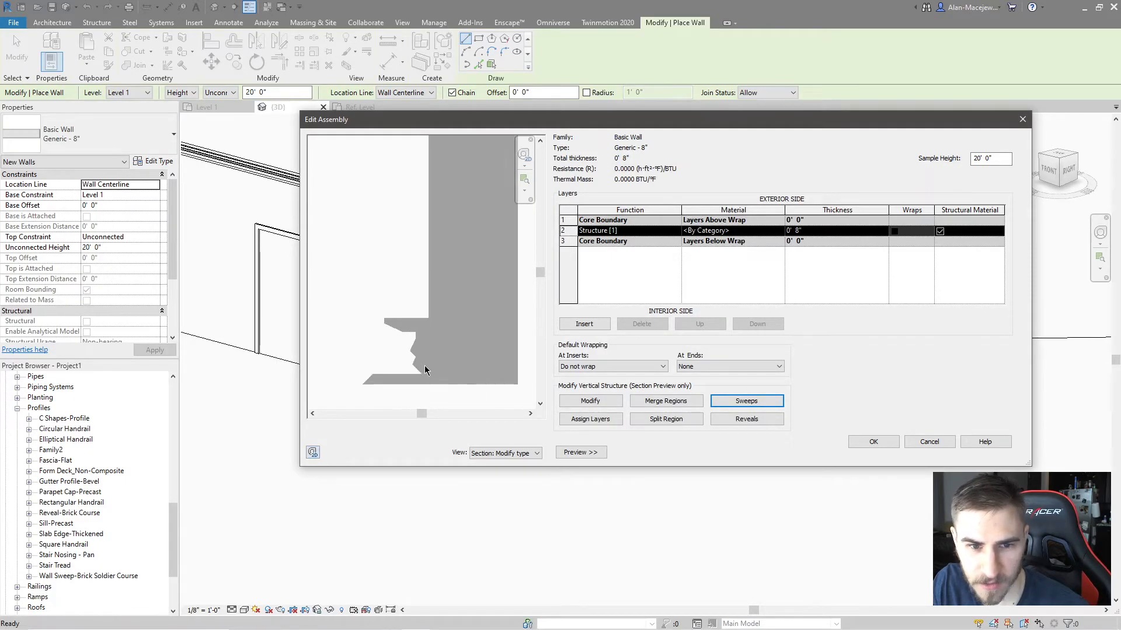
scroll(450, 345, "up", 2)
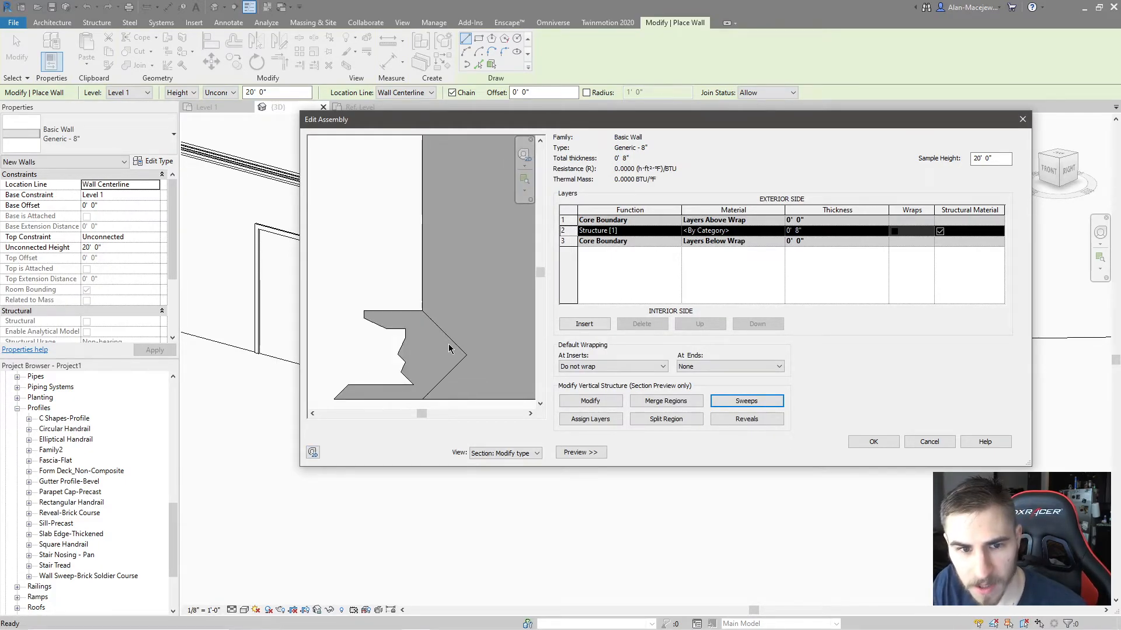
scroll(432, 372, "down", 3)
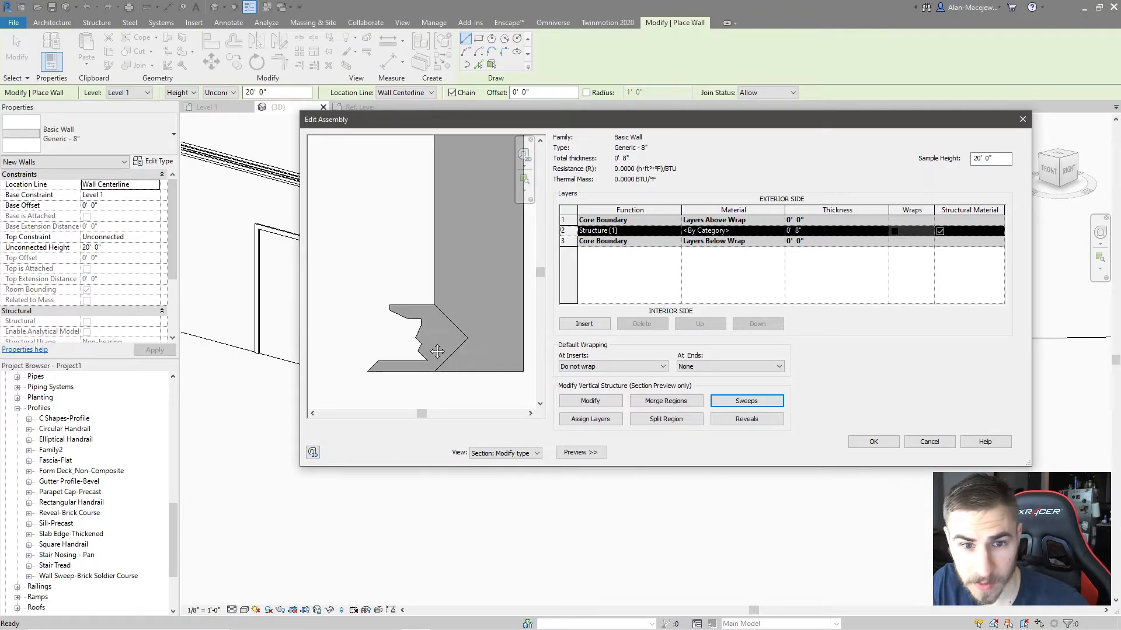
left_click(873, 444)
left_click(881, 453)
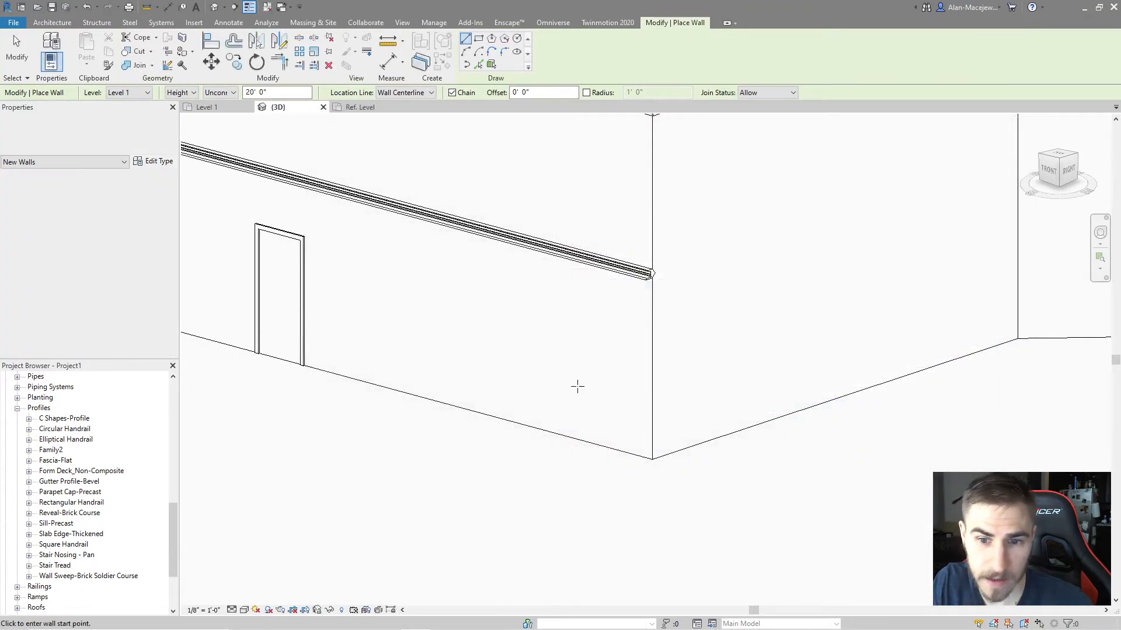
- Draw two connected Generic - 8" walls in front of the building, about 33' 6" and 15' 8" long
scroll(642, 479, "down", 5)
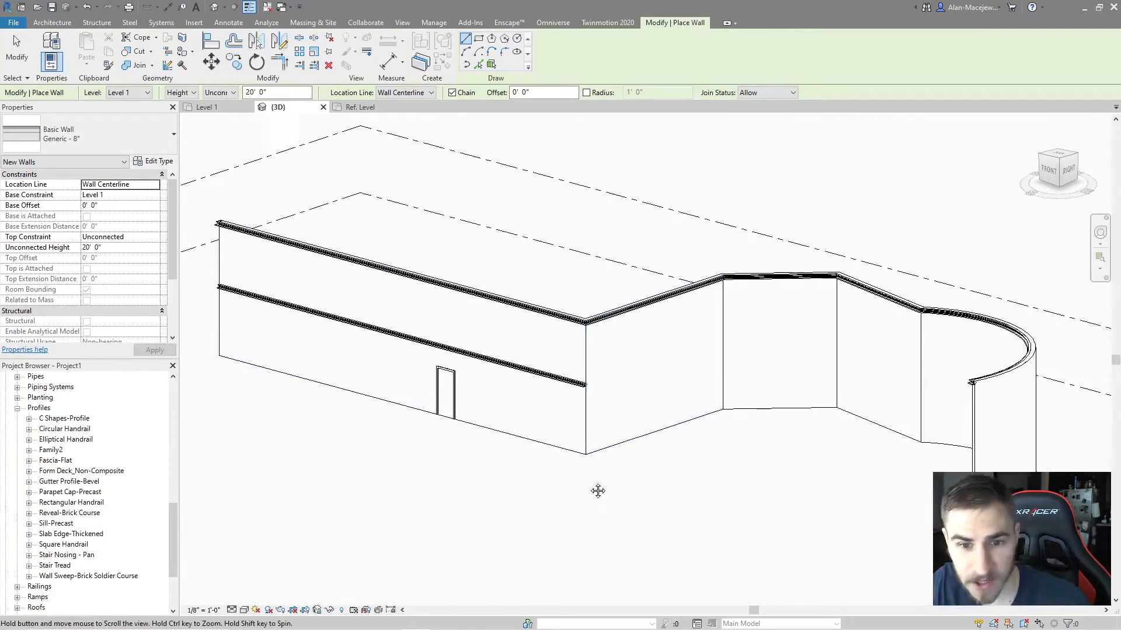
middle_click_drag(588, 498, 638, 440)
left_click(371, 445)
left_click(548, 492)
left_click(619, 467)
key("Escape")
key("Escape")
- Examine whether the base sweep belongs to the new walls and how it meets at their shared corner
left_click(562, 355)
key("Tab")
left_click(562, 355)
key("Escape")
middle_click_drag(589, 569, 432, 373, "shift")
left_click(432, 373)
scroll(278, 429, "up", 2)
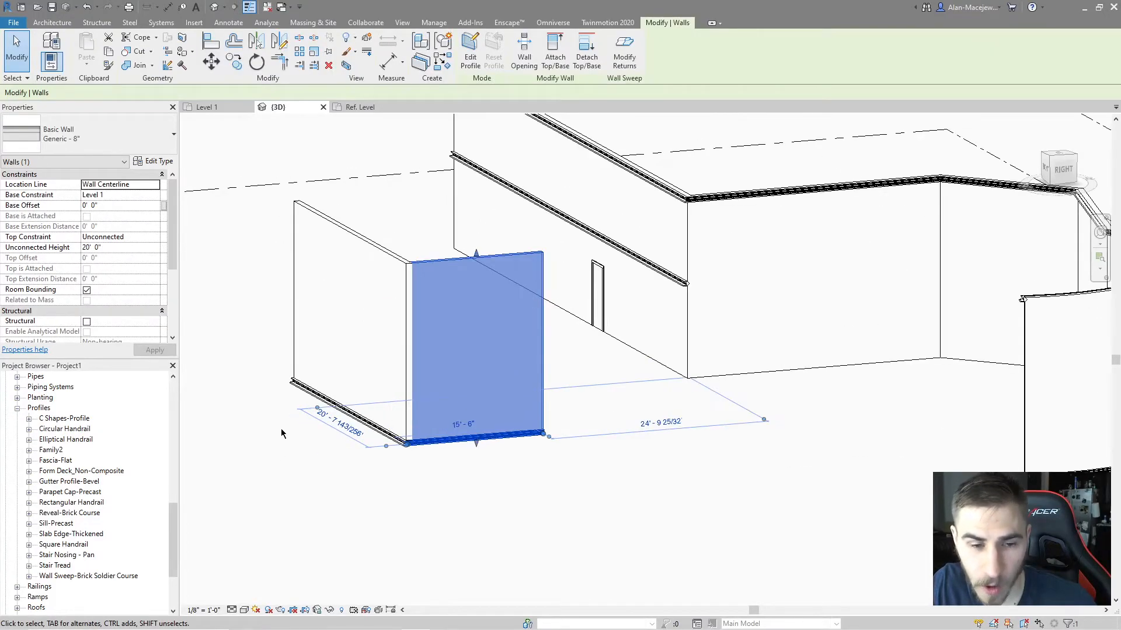
scroll(278, 430, "up", 3)
key("Escape")
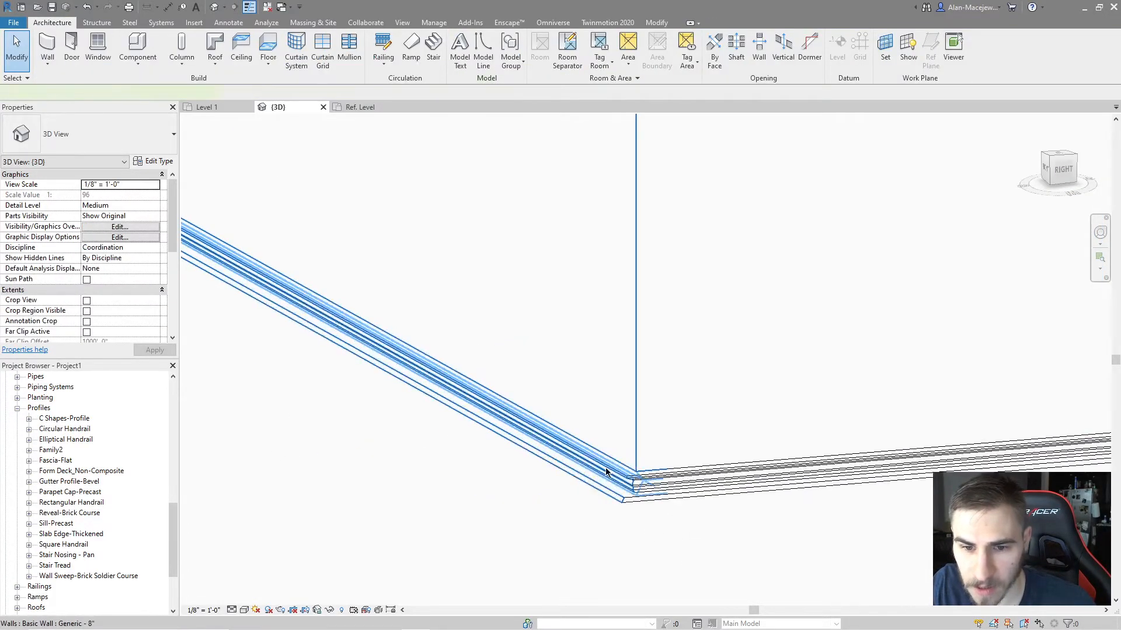
- Try pulling the built-in sweep's end back from the longer wall's free end, and undo the change
left_click(606, 472)
scroll(607, 479, "down", 3)
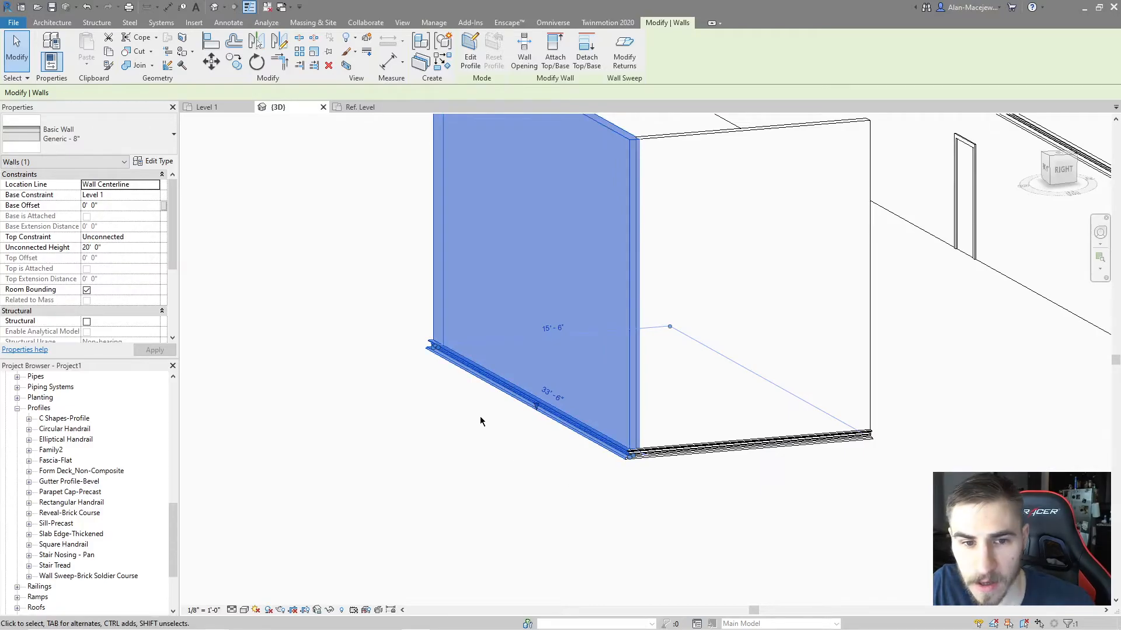
middle_click_drag(517, 453, 545, 350, "shift")
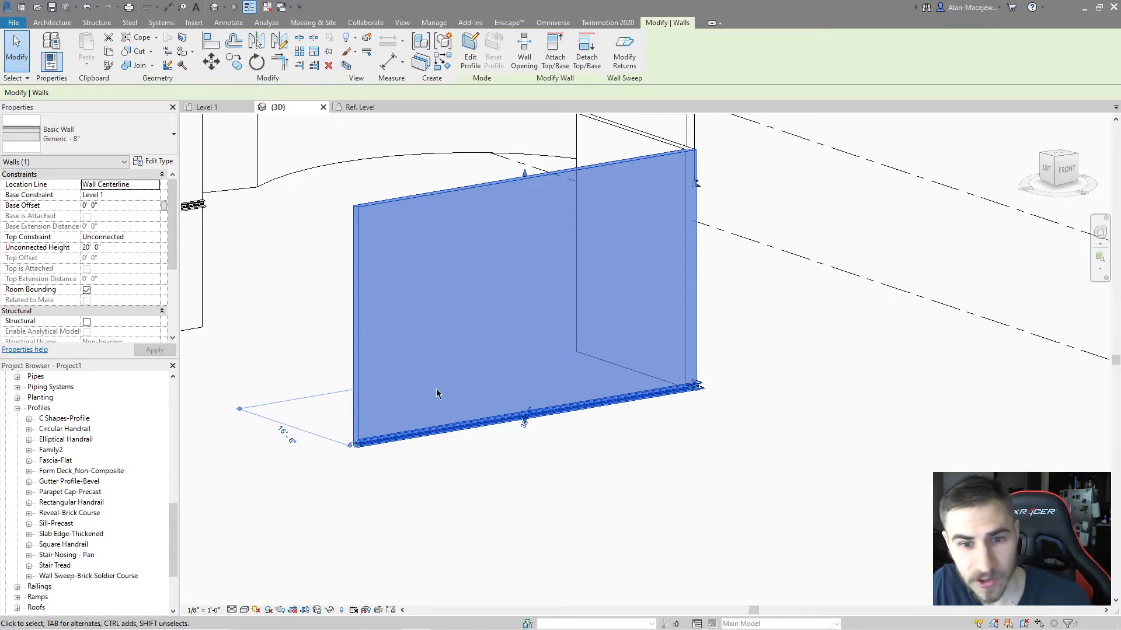
middle_click_drag(427, 487, 477, 533)
scroll(391, 469, "up", 3)
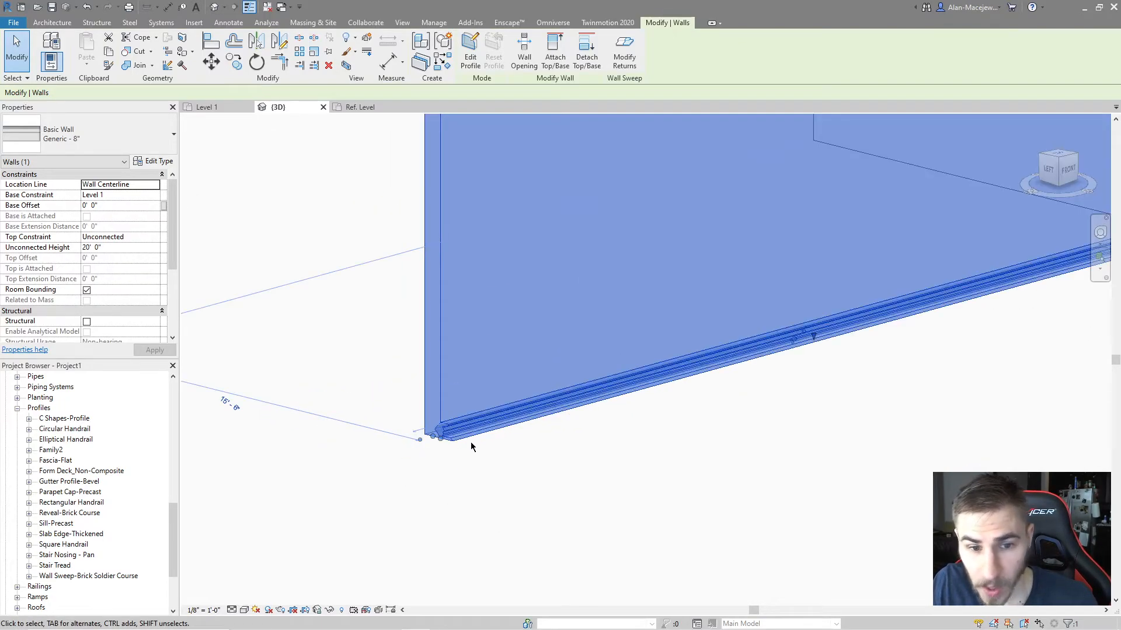
left_click_drag(440, 441, 476, 430)
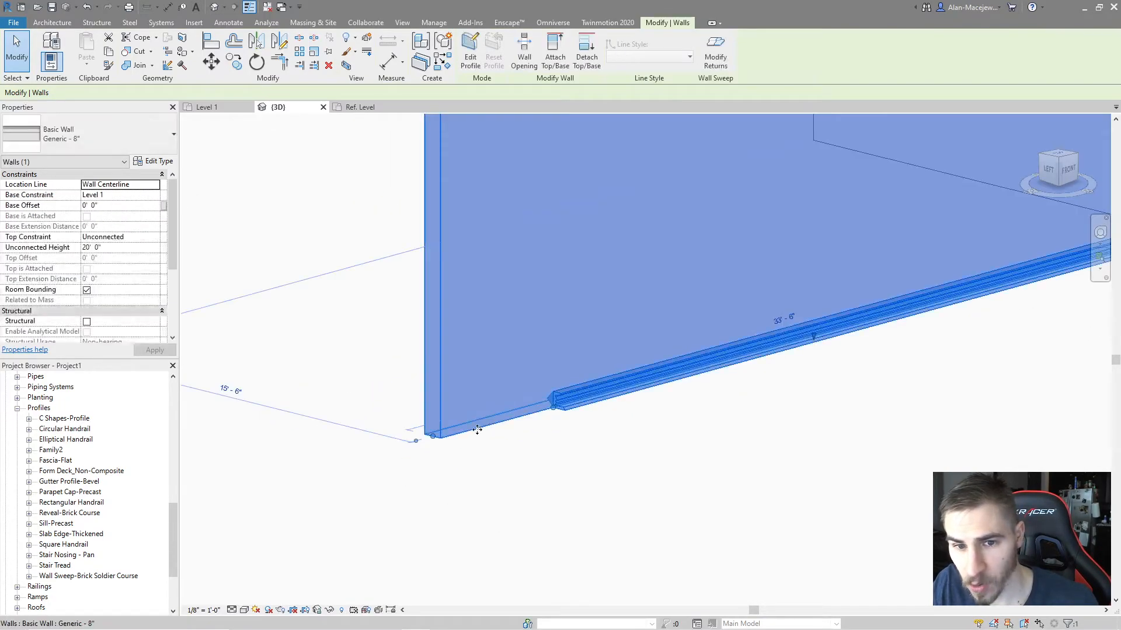
scroll(549, 447, "down", 2)
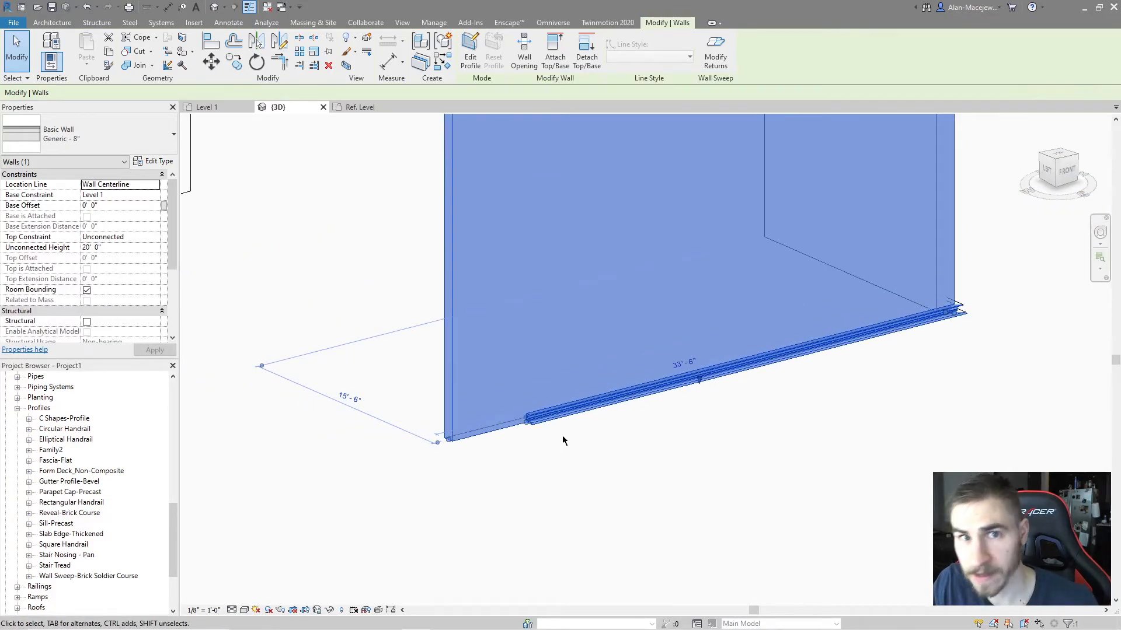
key("ctrl+z")
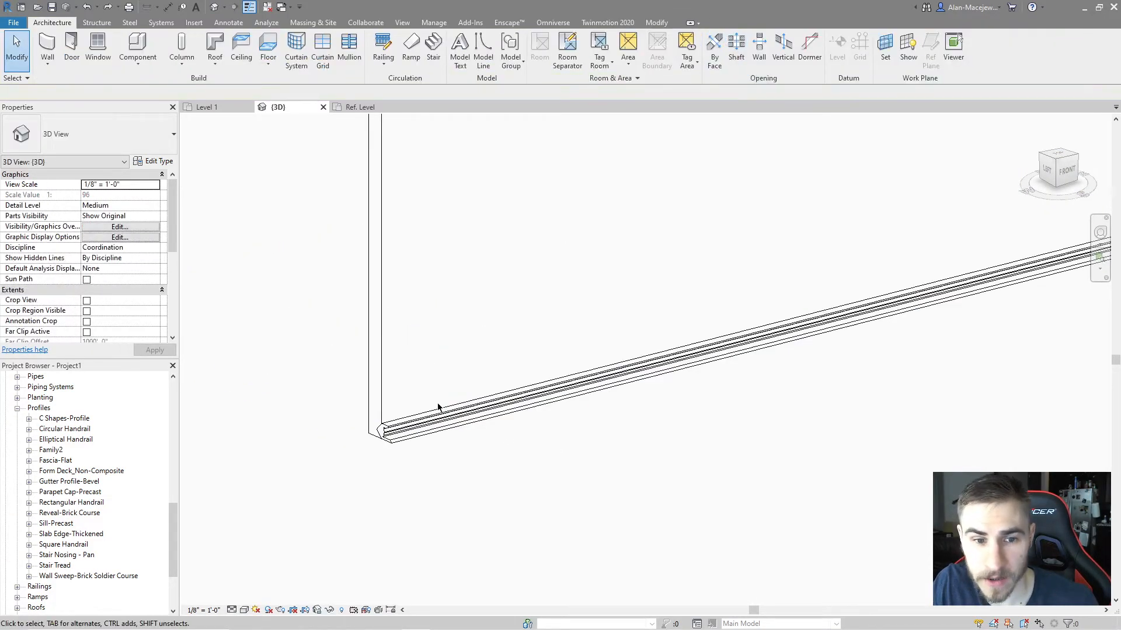
- Apply a 90.00° return to the built-in sweep at the longer wall's free end and stretch it across the wall's thickness
left_click(438, 415)
left_click(624, 52)
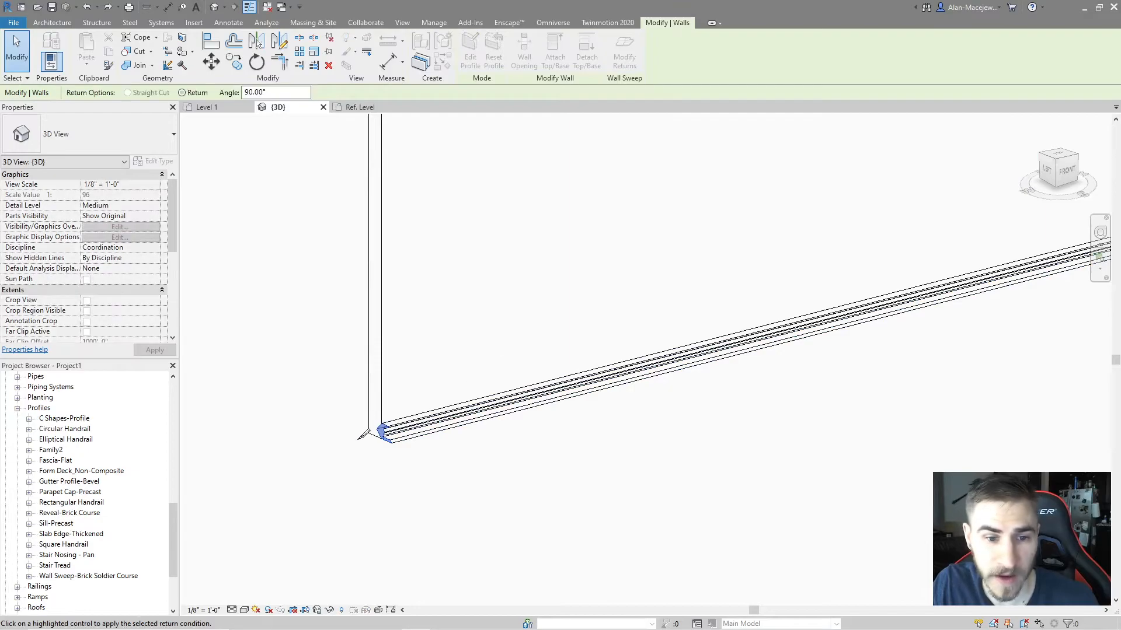
left_click(414, 419)
middle_click_drag(357, 495, 480, 462)
key("Escape")
key("Escape")
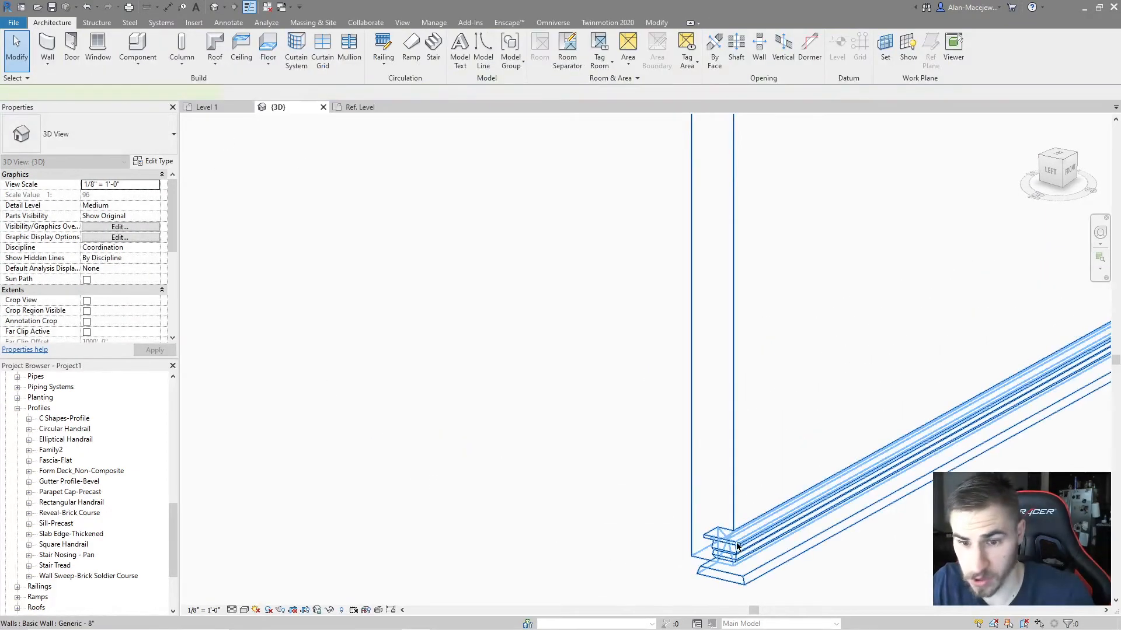
left_click(726, 569)
left_click_drag(718, 563, 688, 555)
left_click(590, 520)
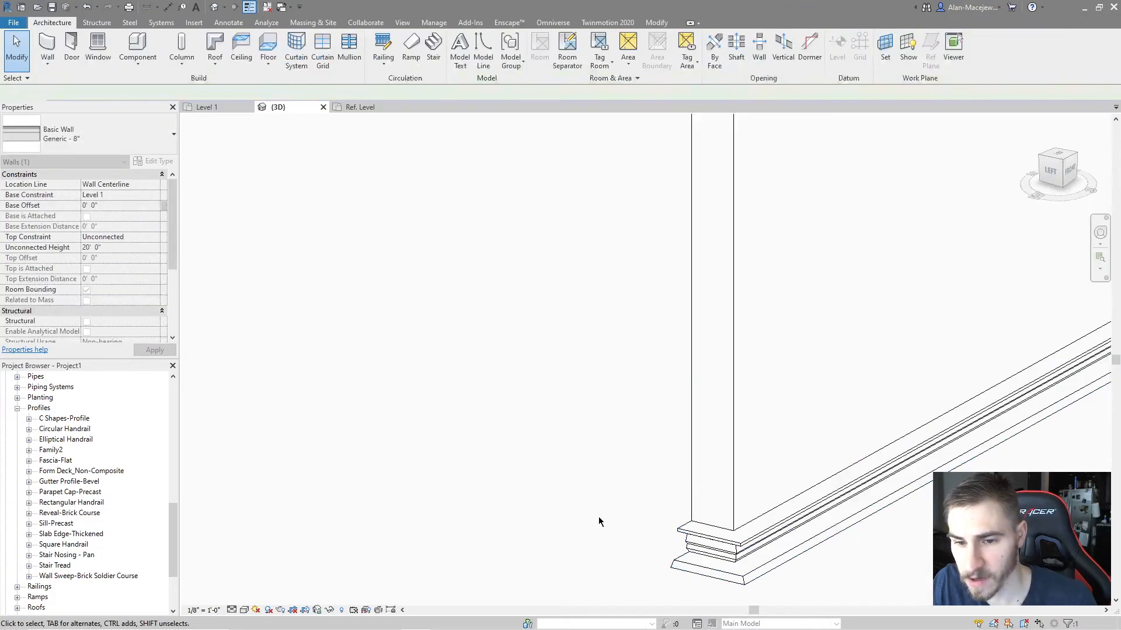
- Open the built-in sweep settings in the Generic - 8" wall type's structure from the longer front wall
left_click(706, 530)
scroll(399, 488, "down", 5)
middle_click_drag(586, 418, 347, 400, "shift")
middle_click_drag(328, 304, 277, 363)
scroll(275, 363, "down", 2)
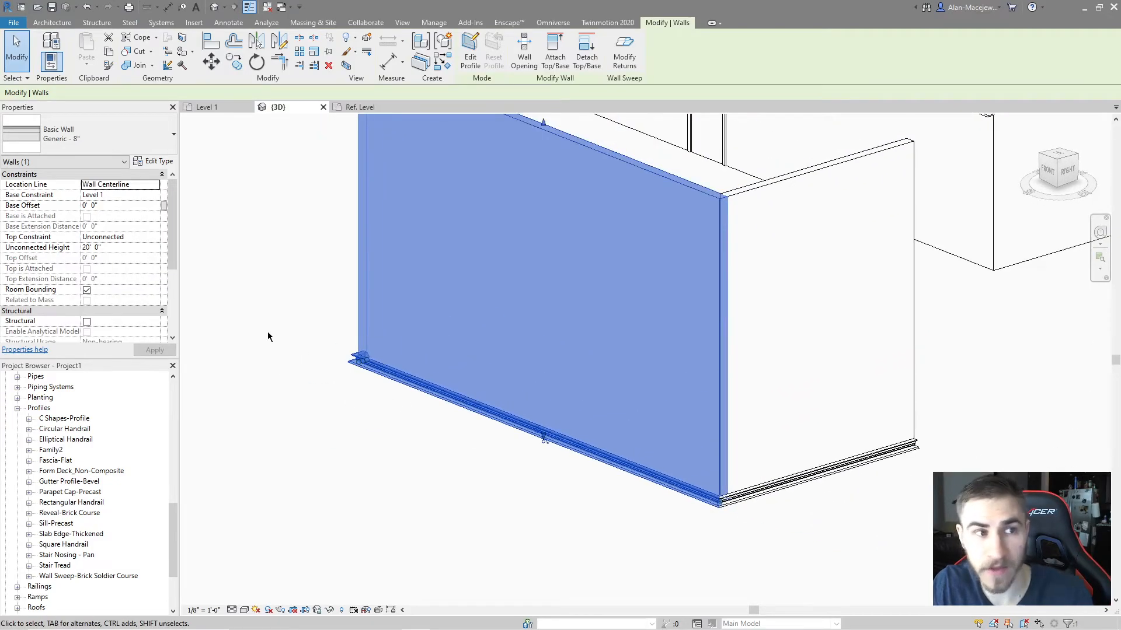
left_click(151, 162)
scroll(671, 394, "down", 2)
scroll(844, 234, "up", 2)
left_click(852, 234)
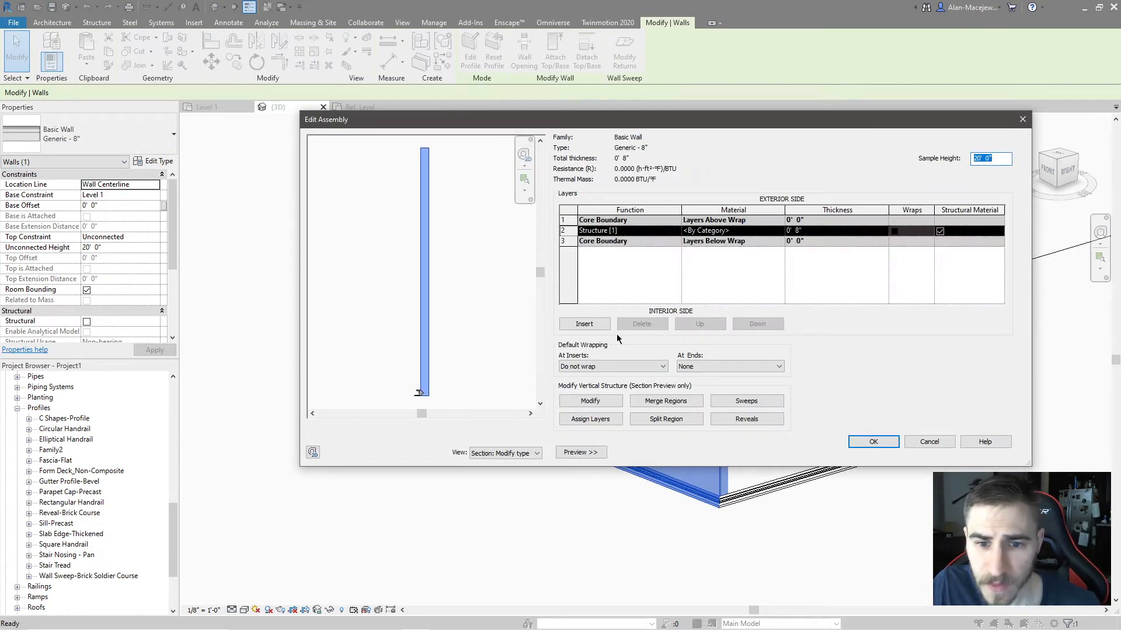
left_click(746, 401)
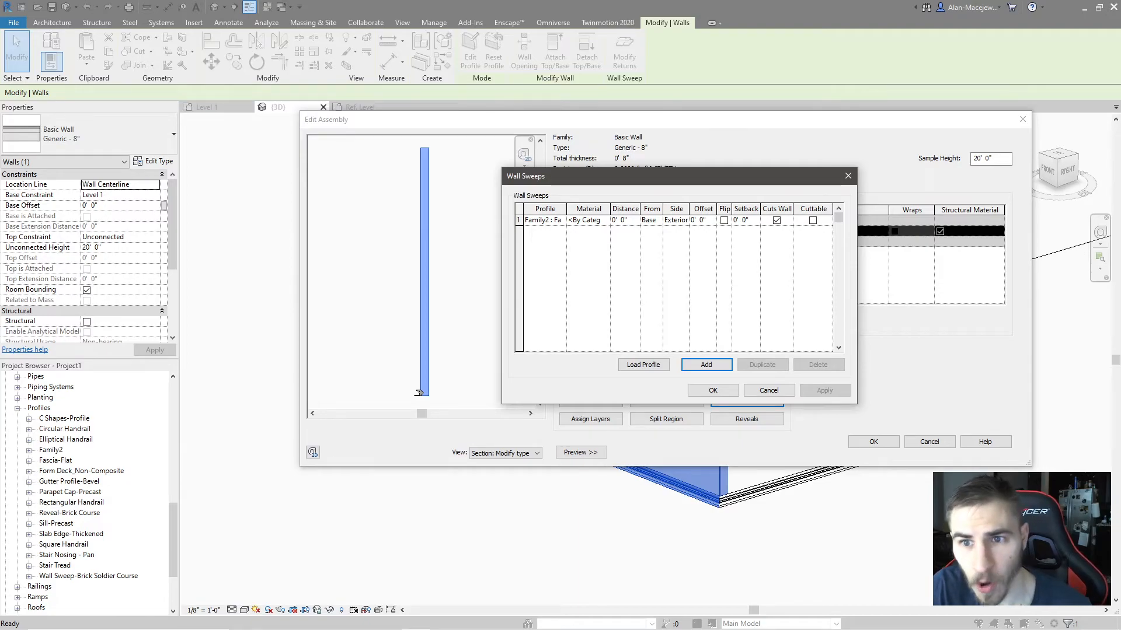
- Set the built-in sweep's distance from the base to 0' 6" and flip its profile, applying both changes
left_click(635, 220)
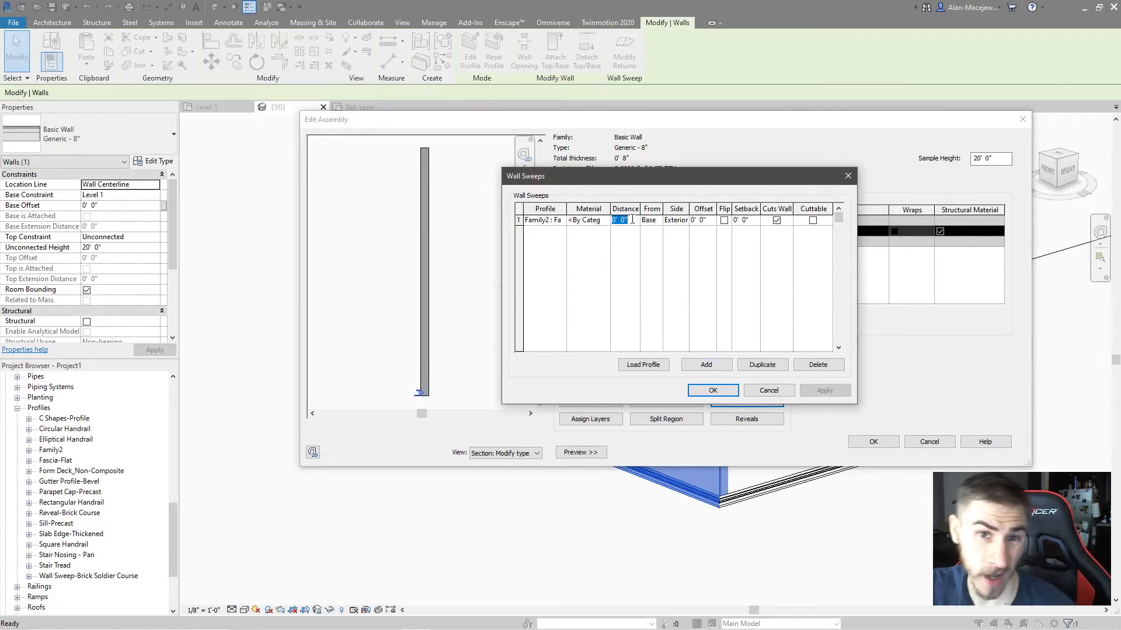
type(".5")
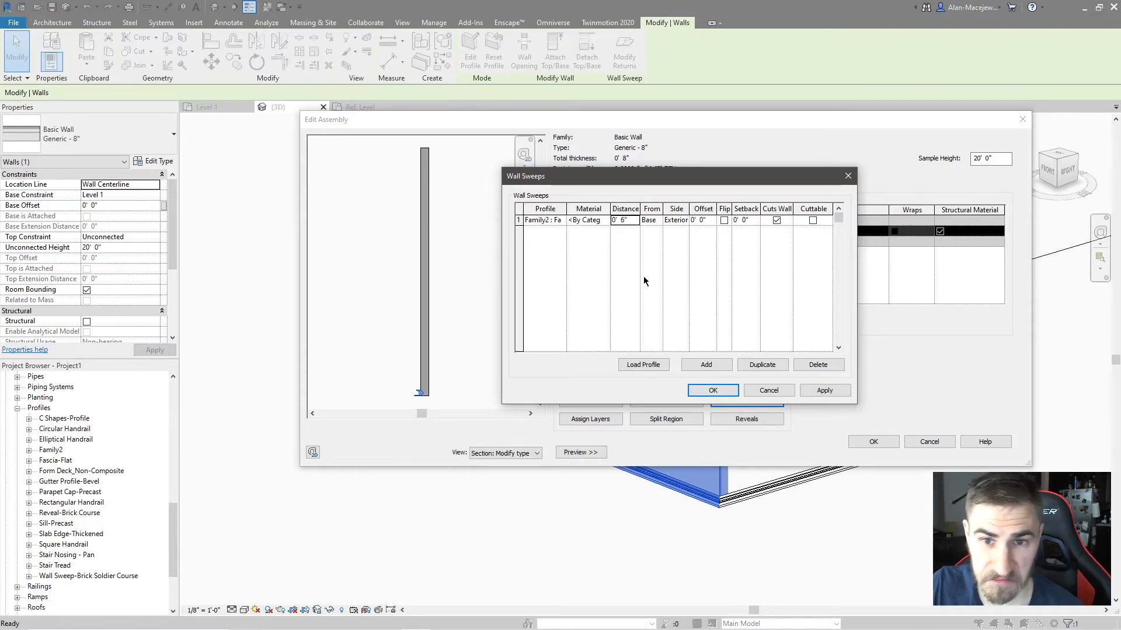
left_click(824, 390)
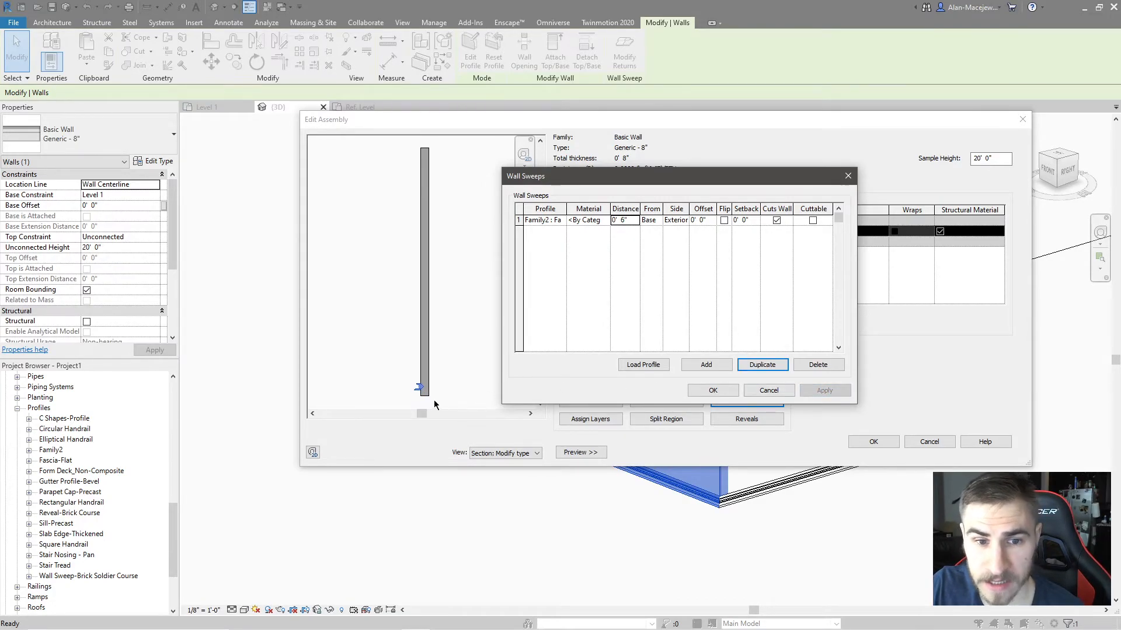
left_click_drag(689, 209, 701, 209)
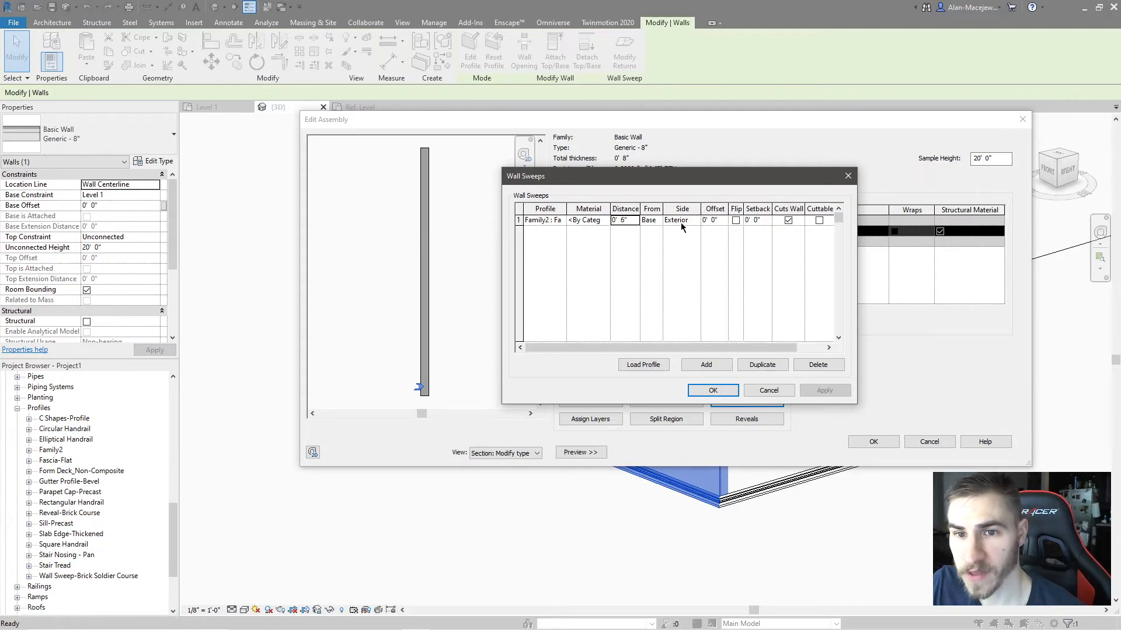
left_click(735, 221)
left_click(818, 392)
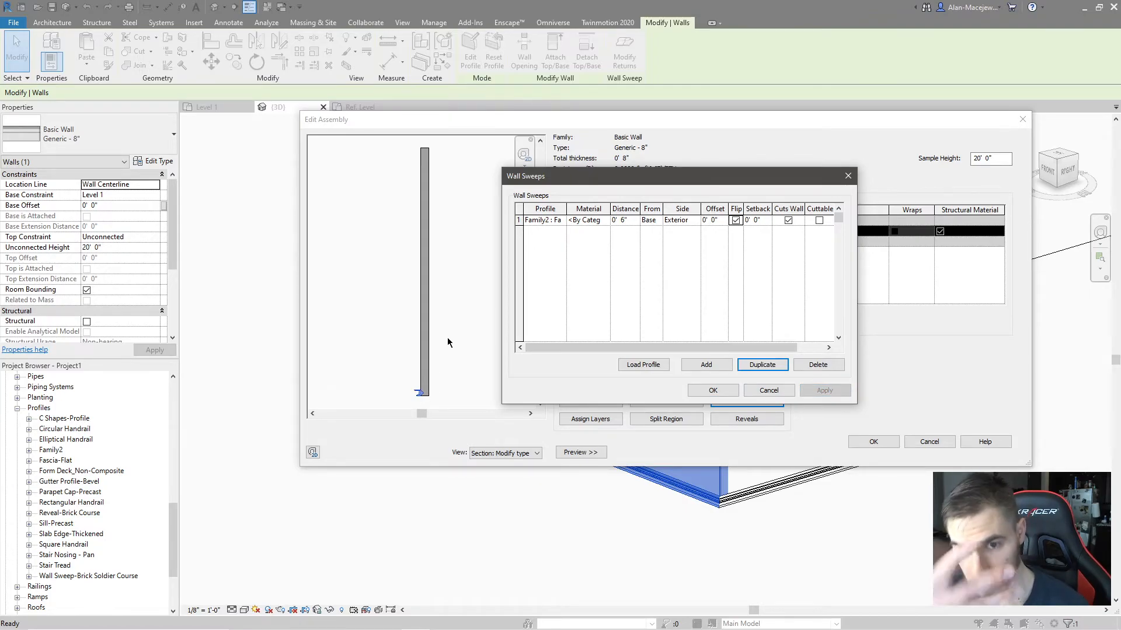
- Try an offset of 6" for the built-in sweep and apply it to the section preview
left_click(713, 223)
type("6\"")
key("Return")
left_click(824, 390)
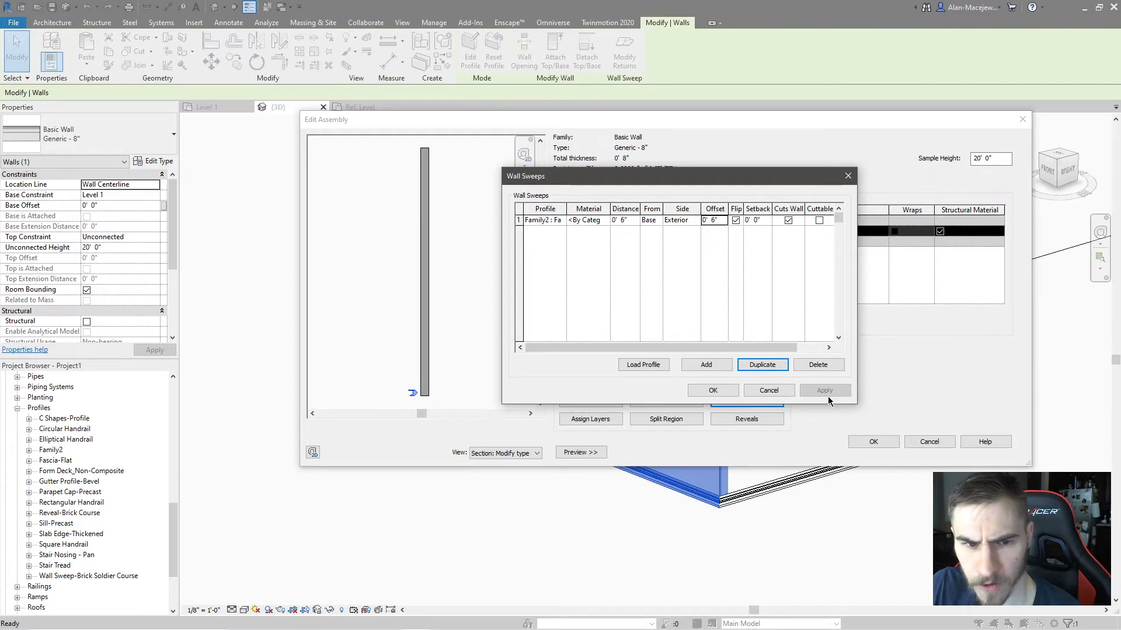
- Try a negative offset of -.25 for the built-in sweep and apply it to the preview
left_click(721, 220)
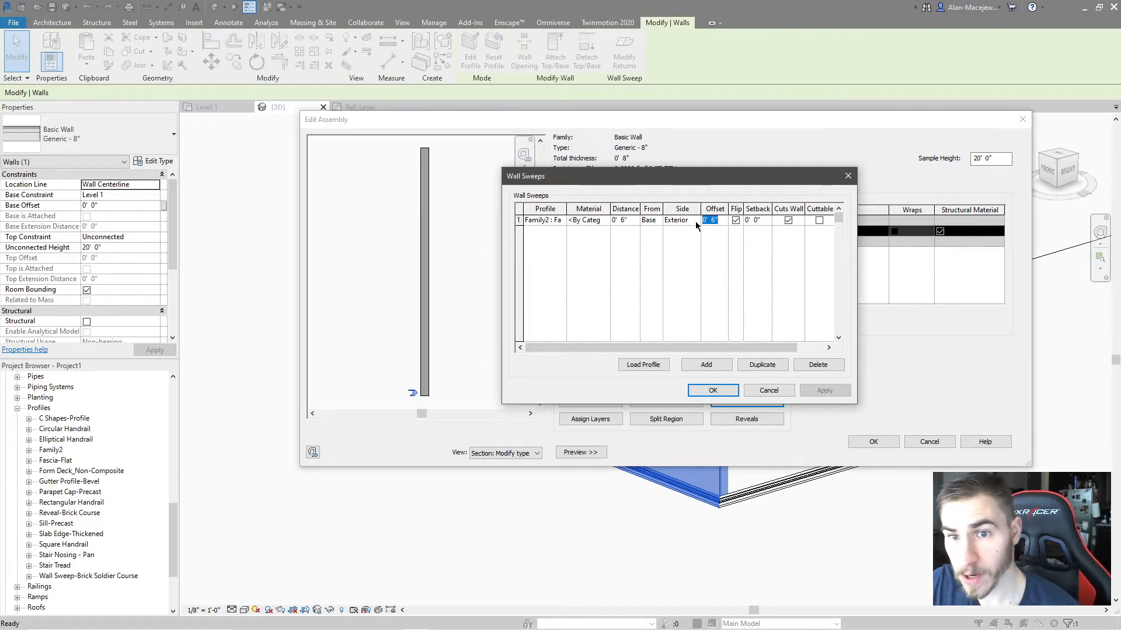
type("-.25")
key("Return")
left_click(823, 391)
- Reset the built-in sweep's offset to 0' 0" and accept the changes to the wall type
left_click(722, 221)
key("BackSpace")
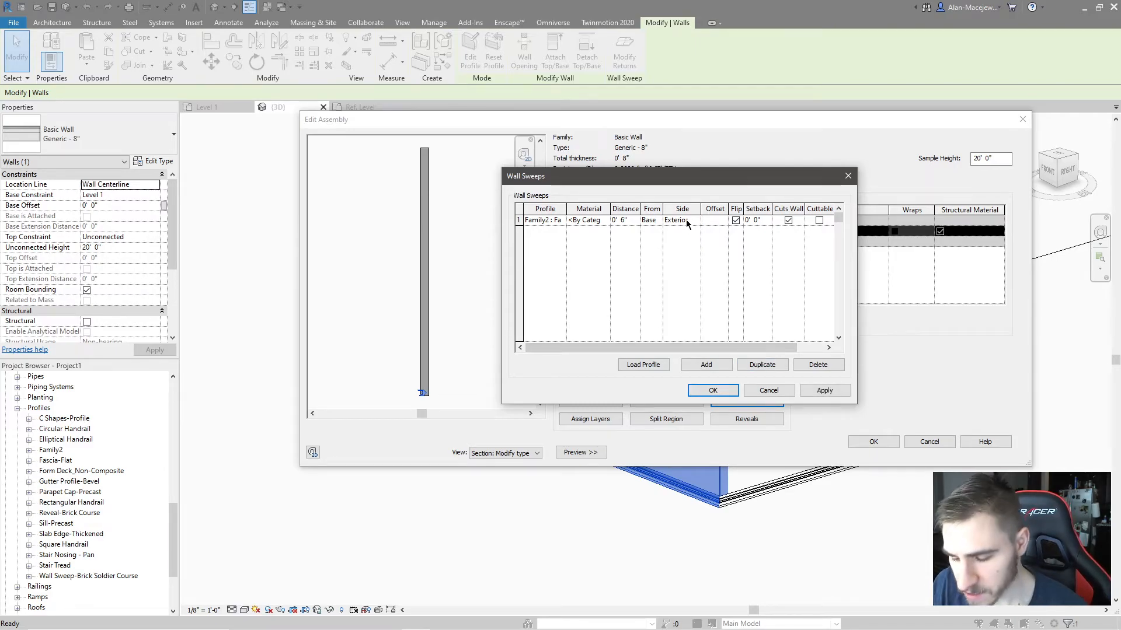
left_click(824, 390)
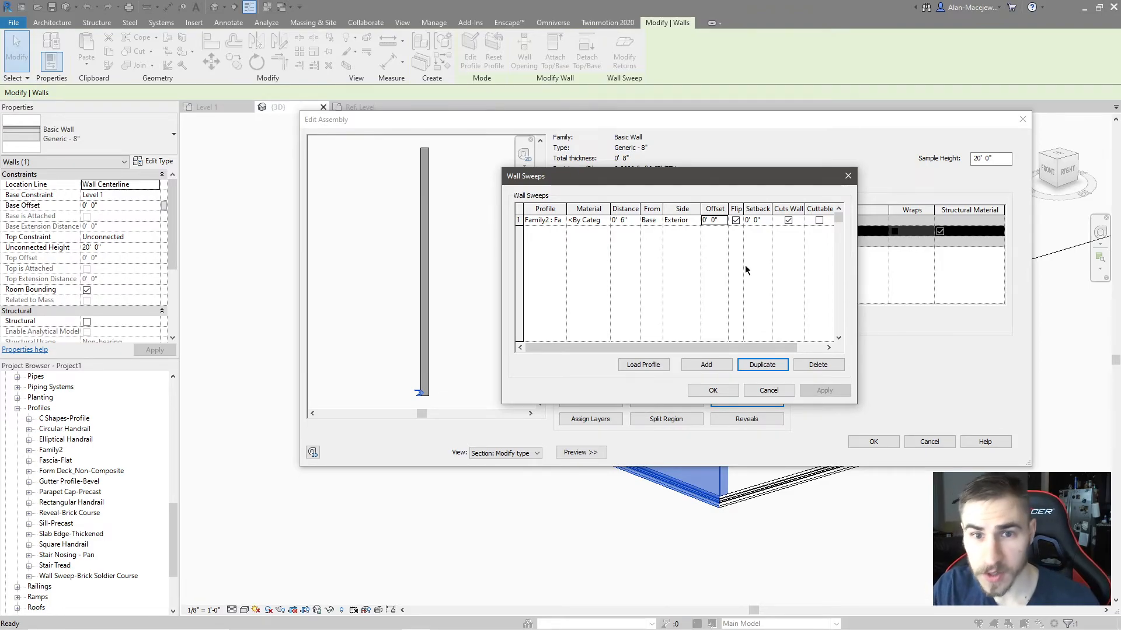
left_click(732, 390)
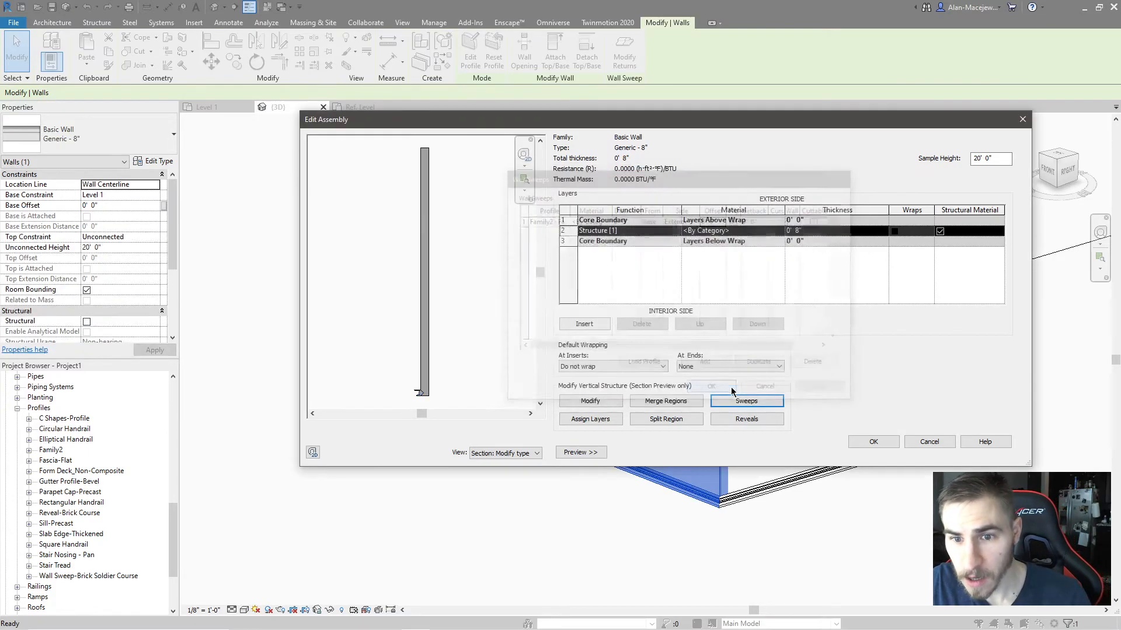
left_click(873, 442)
key("Return")
- Open the Family2 profile family for editing
scroll(726, 545, "up", 5)
middle_click_drag(703, 458, 827, 382, "shift")
scroll(752, 489, "down", 5)
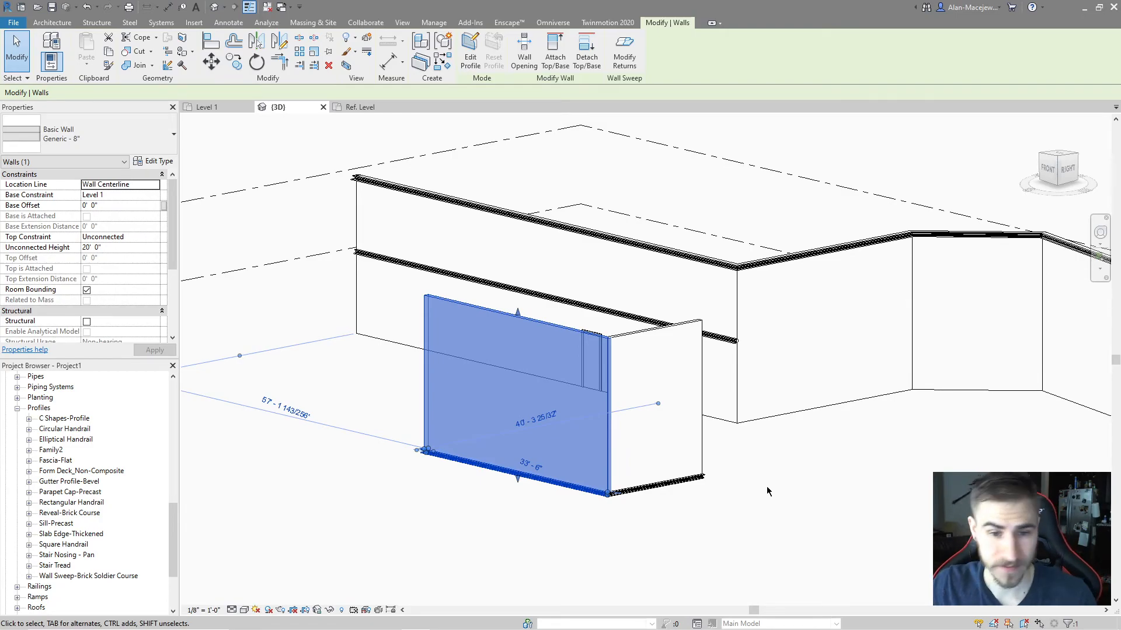
scroll(92, 557, "down", 1)
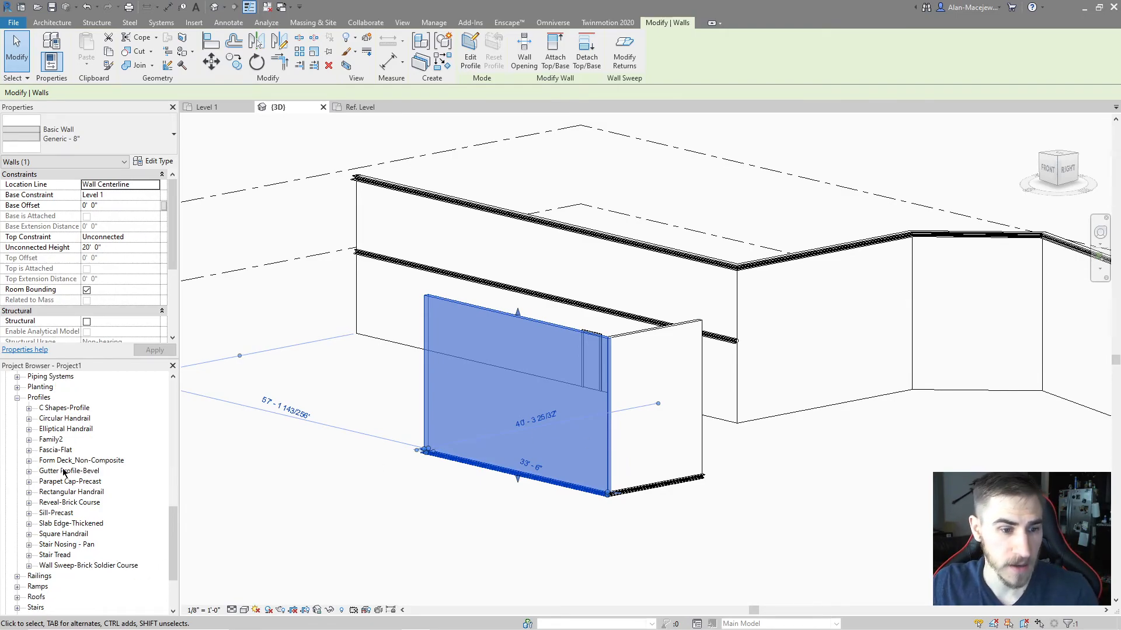
right_click(53, 440)
left_click(78, 487)
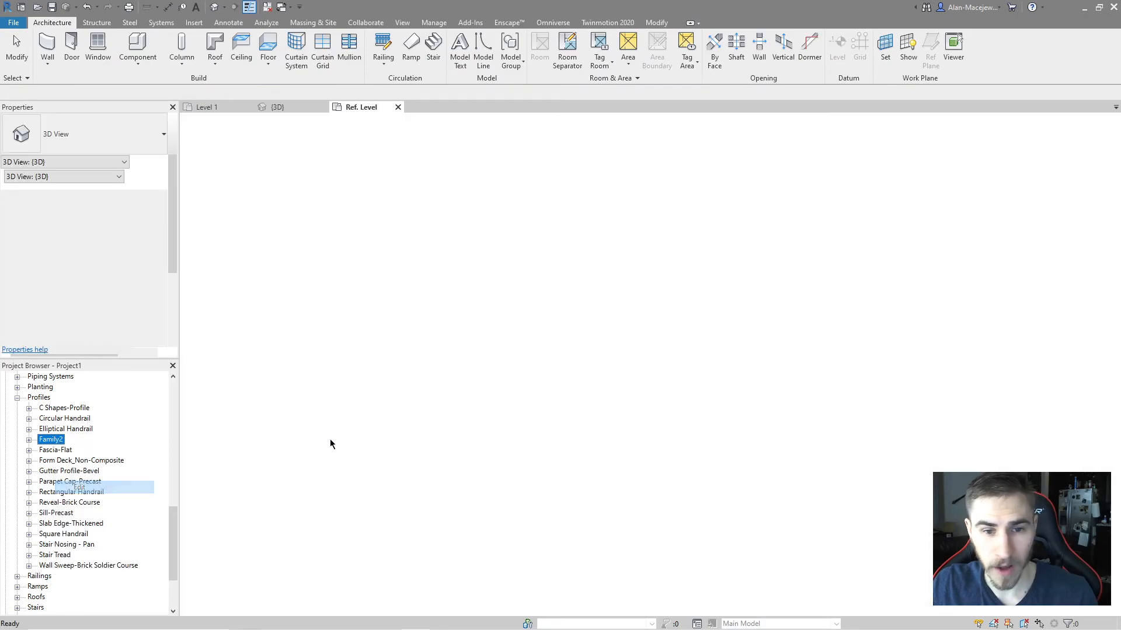
- Shorten the profile's lower projection by moving its slanted end line toward the host, and load the profile back into the project
scroll(595, 367, "up", 2)
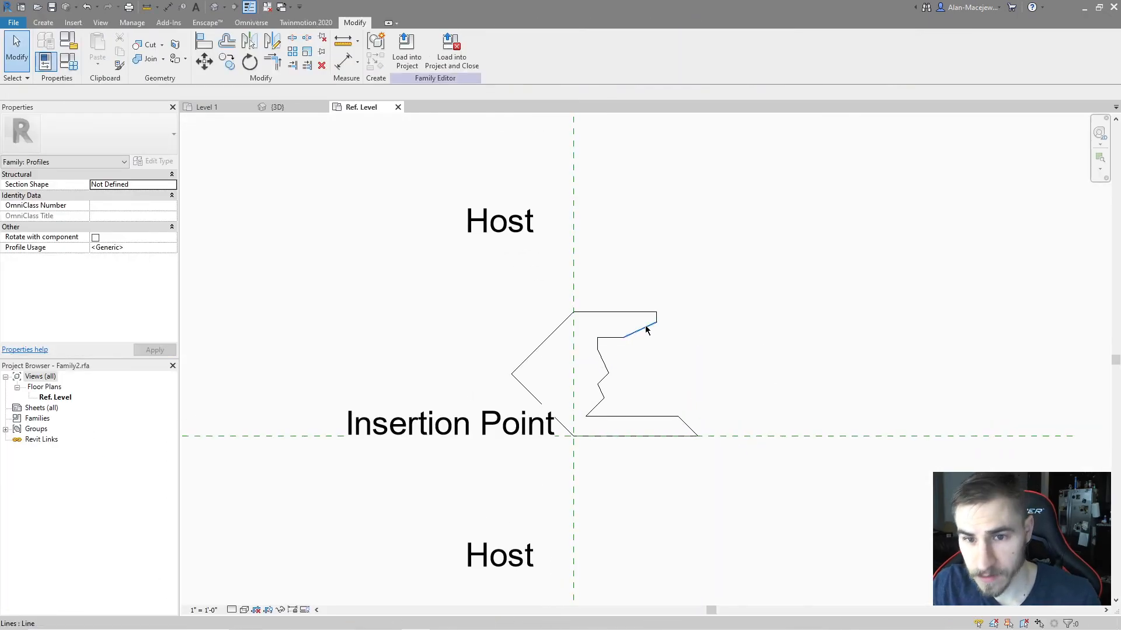
left_click(692, 430)
left_click_drag(631, 435, 622, 436)
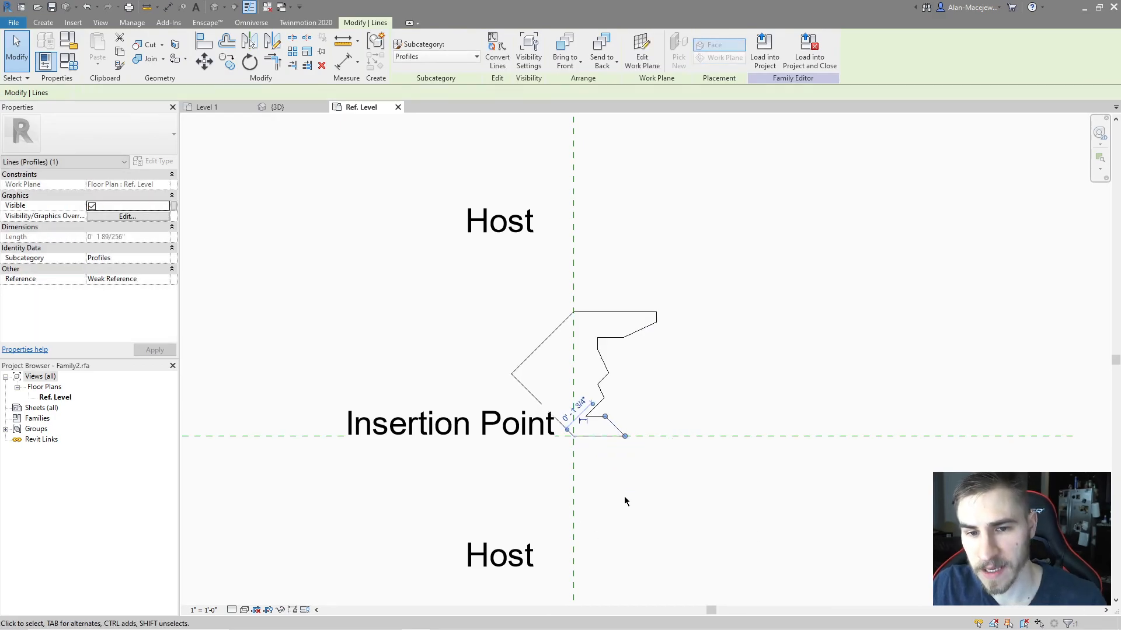
left_click(764, 50)
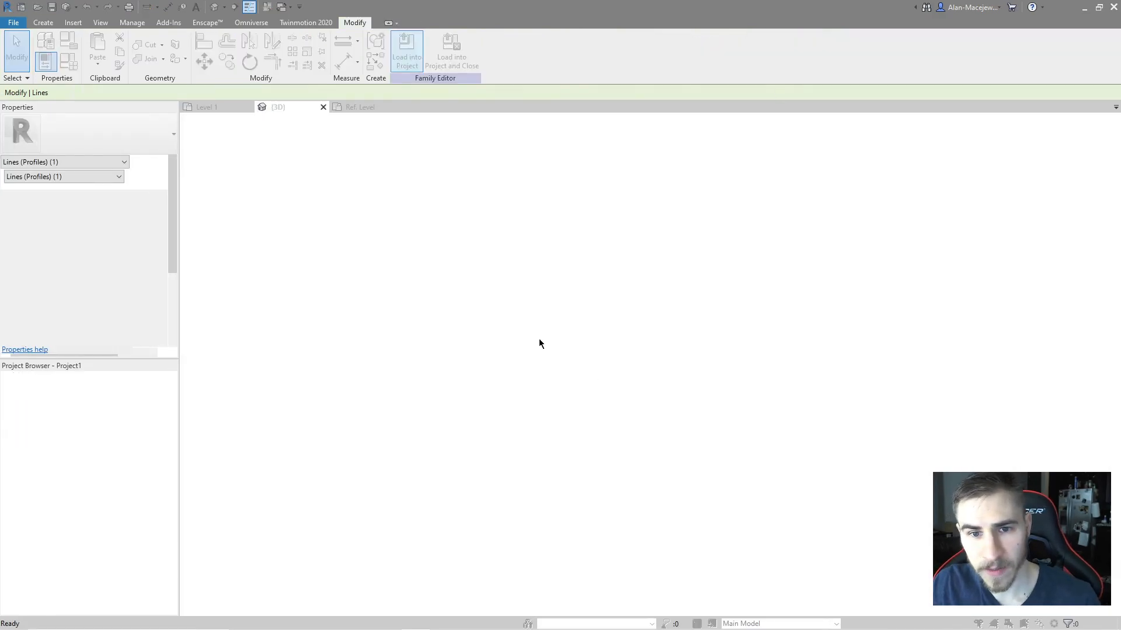
left_click(559, 285)
- Examine the sweeps on the building's walls and corners for the effect of the reloaded profile
scroll(694, 493, "up", 5)
scroll(700, 490, "up", 4)
scroll(761, 389, "down", 3)
middle_click_drag(843, 190, 591, 622)
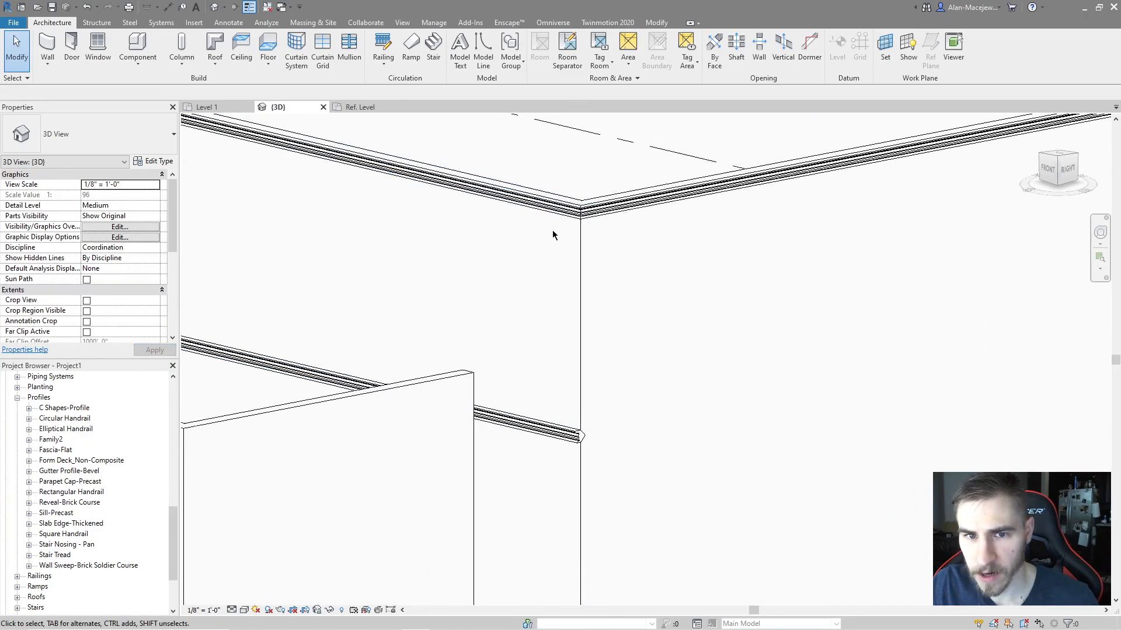
scroll(549, 236, "up", 3)
scroll(580, 333, "down", 5)
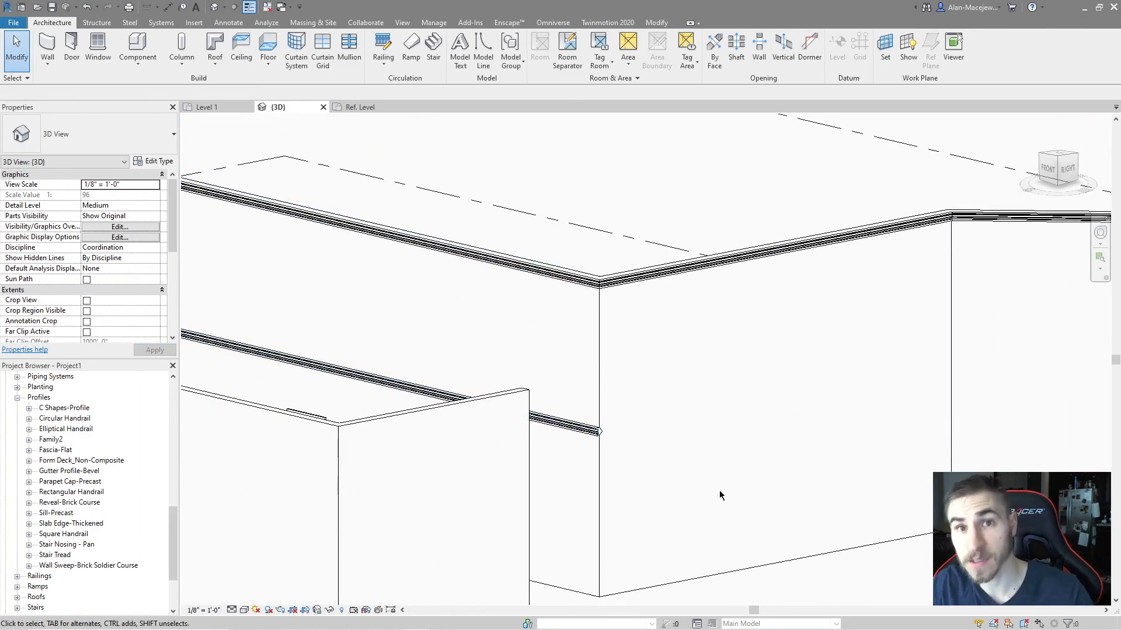
scroll(720, 509, "down", 4)
scroll(645, 455, "down", 2)
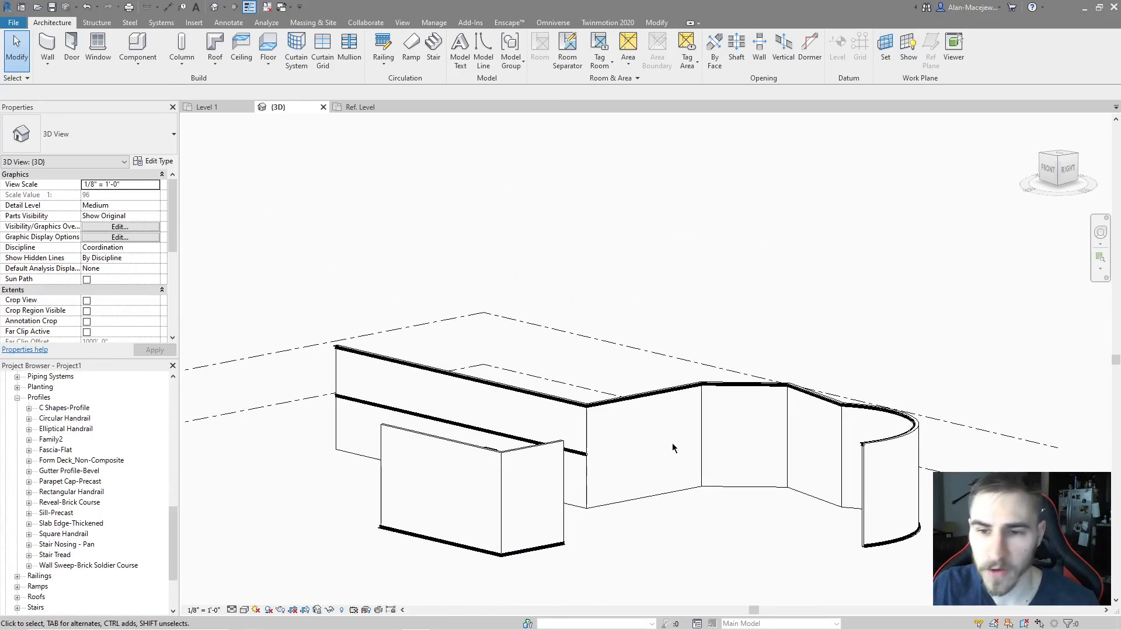